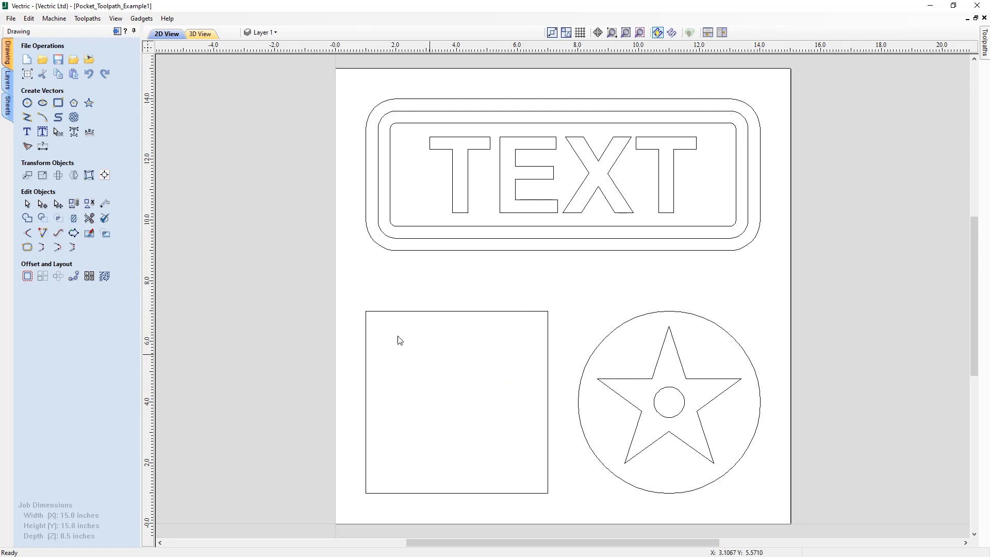
Show the toolpath operations and confirm the material setup with the XY datum at the lower-left corner
{"action": "left_click", "coordinate": [117, 32]}
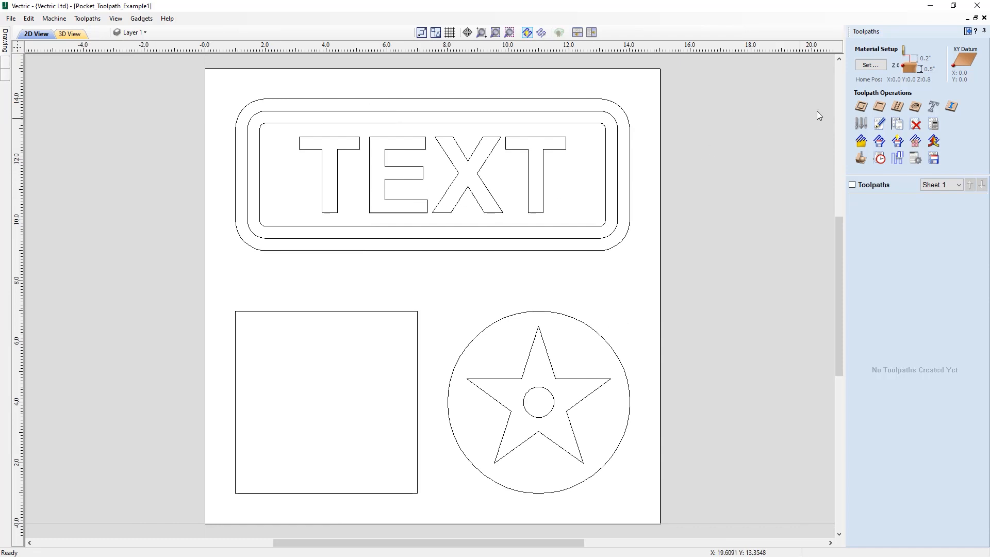
{"action": "left_click", "coordinate": [871, 65]}
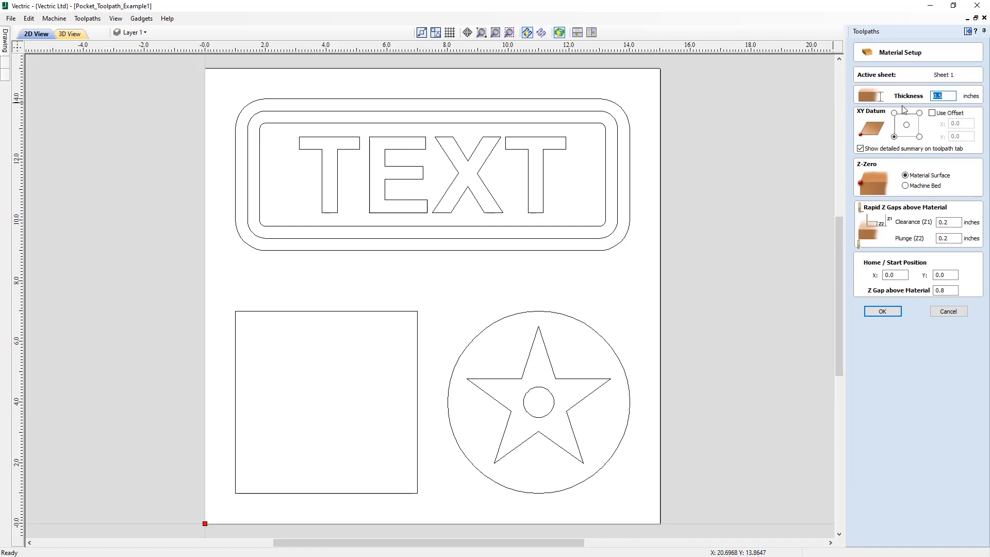
{"action": "left_click", "coordinate": [895, 137]}
{"action": "left_click", "coordinate": [883, 312]}
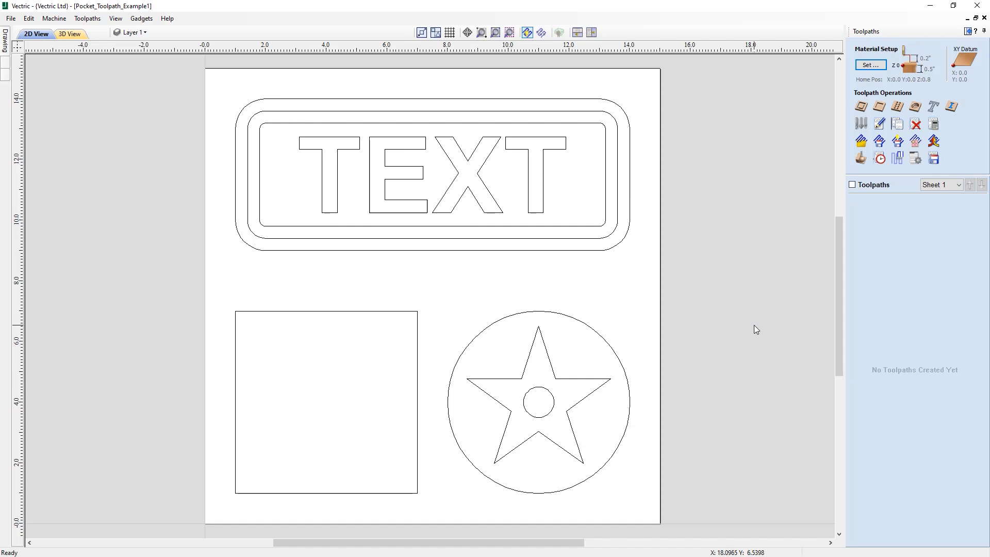
Start a Pocket toolpath for the square vector with a cut depth of 0.25 inches
{"action": "left_click", "coordinate": [417, 317]}
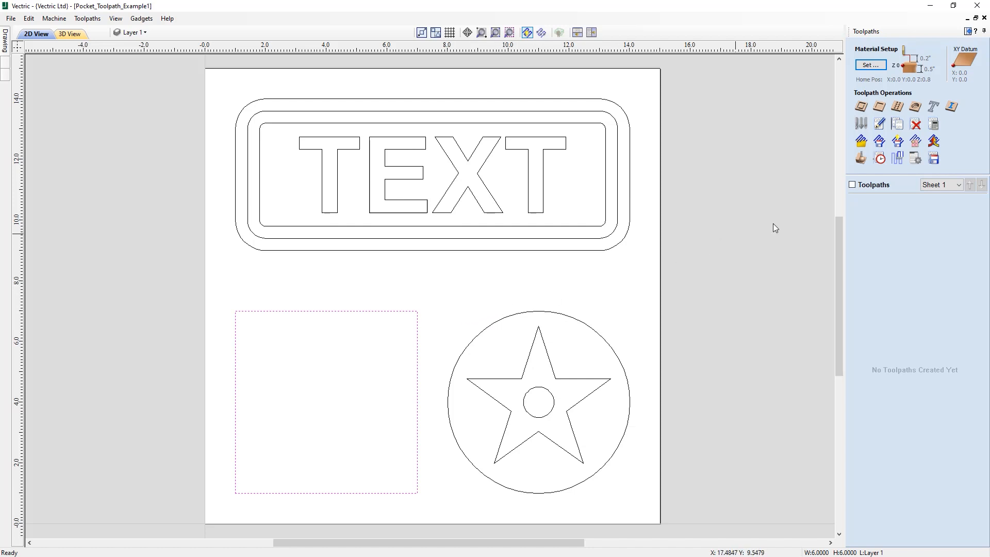
{"action": "left_click", "coordinate": [880, 107]}
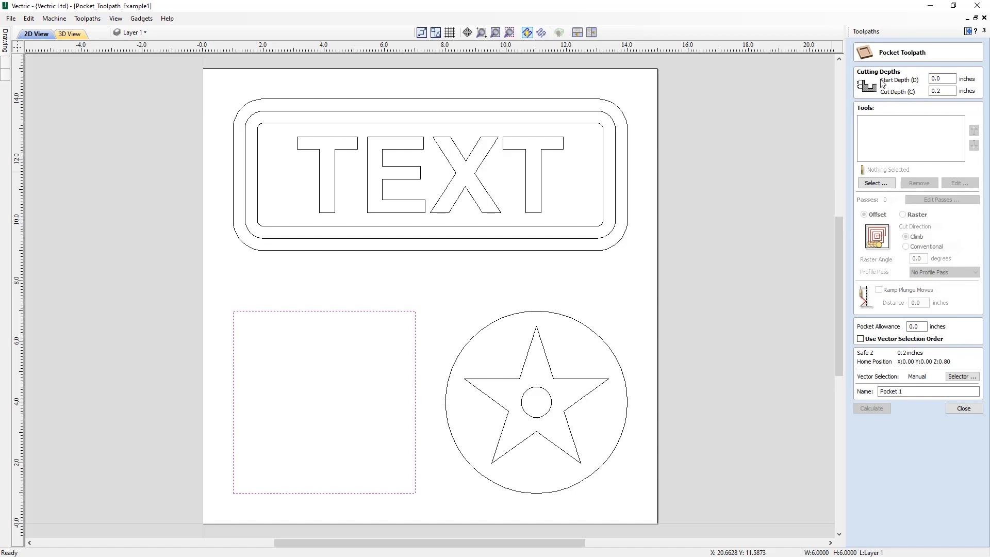
{"action": "left_click", "coordinate": [934, 78]}
{"action": "left_click", "coordinate": [942, 91]}
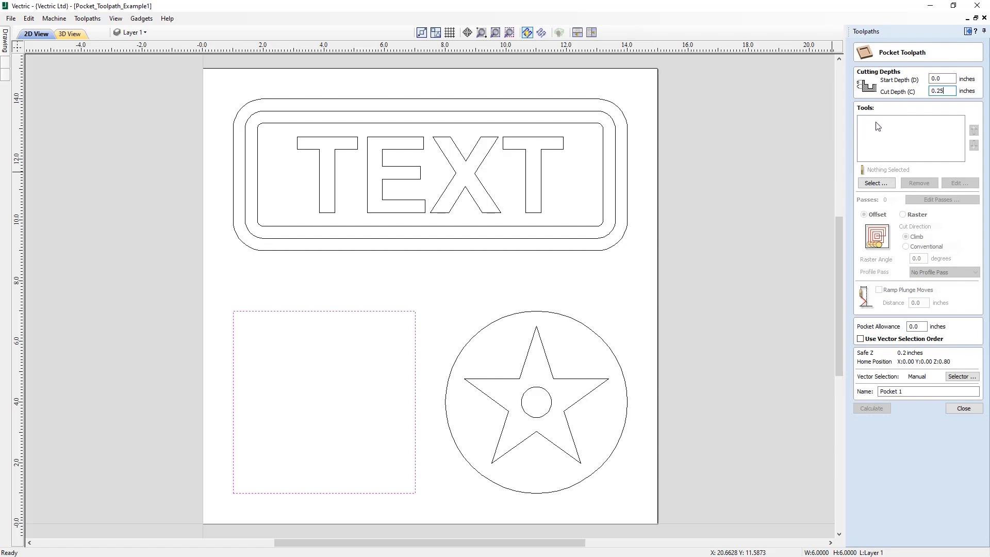
Choose the imperial End Mill (1/4") from the tool database for the pocket toolpath
{"action": "left_click", "coordinate": [878, 184]}
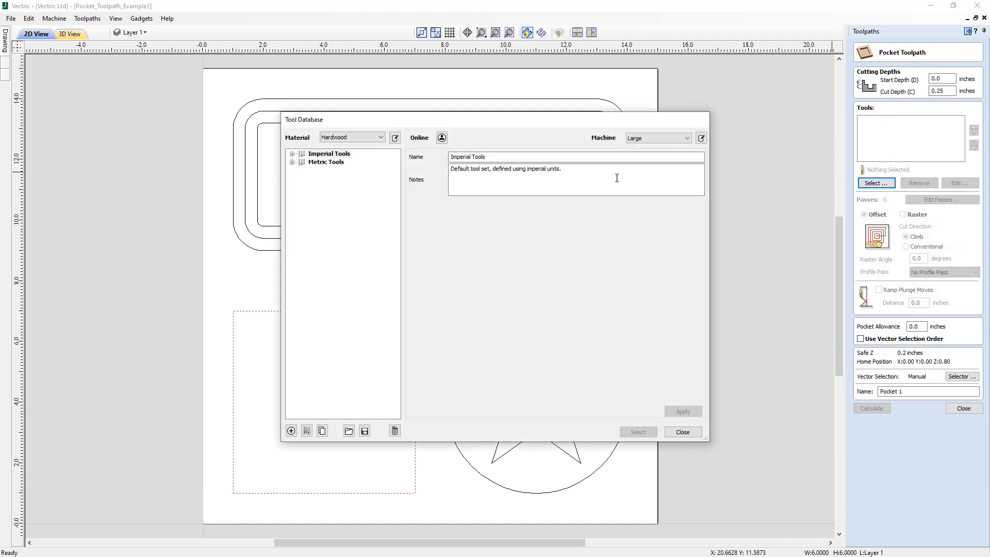
{"action": "left_click", "coordinate": [291, 154]}
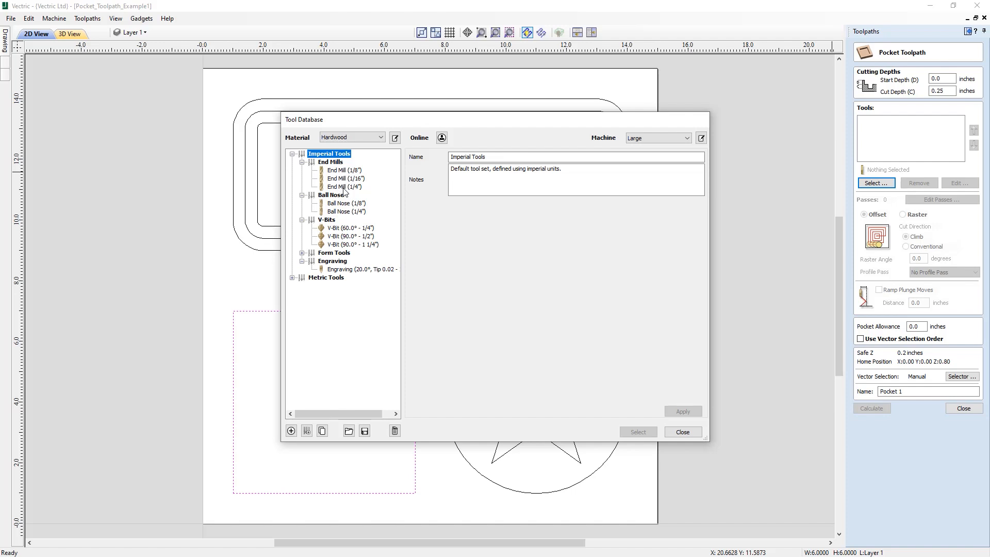
{"action": "left_click", "coordinate": [345, 188]}
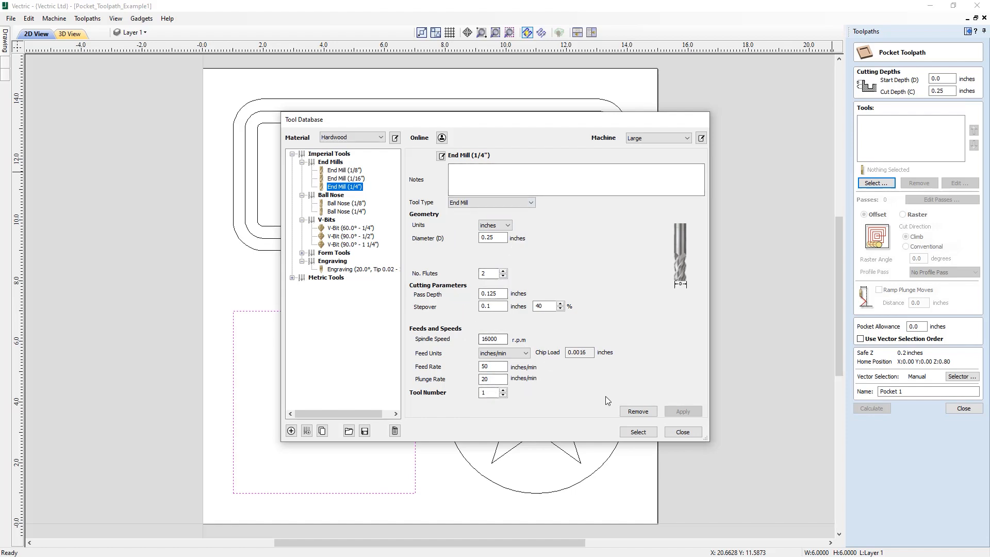
{"action": "left_click", "coordinate": [644, 435]}
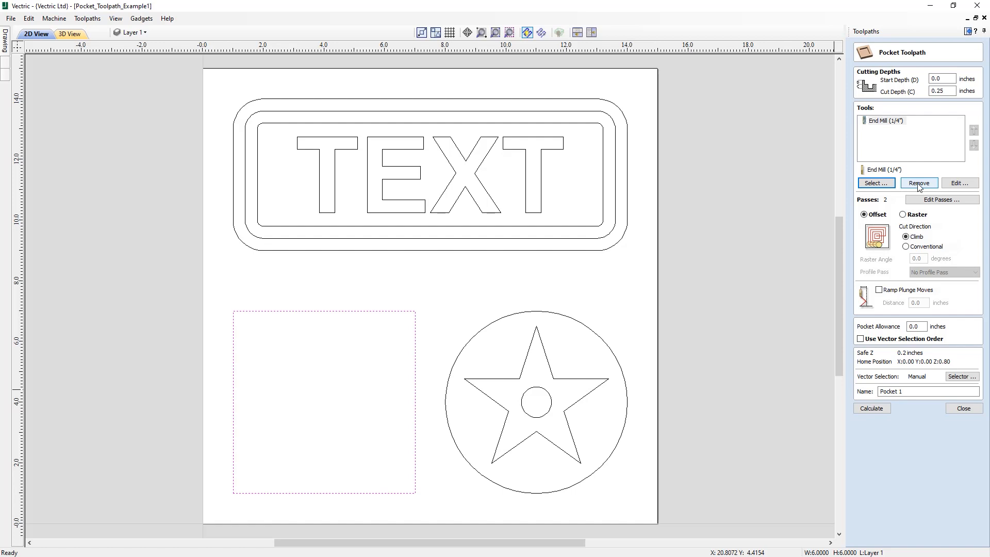
Set the end mill's pass depth to 0.25 inches for this toolpath
{"action": "left_click", "coordinate": [960, 184]}
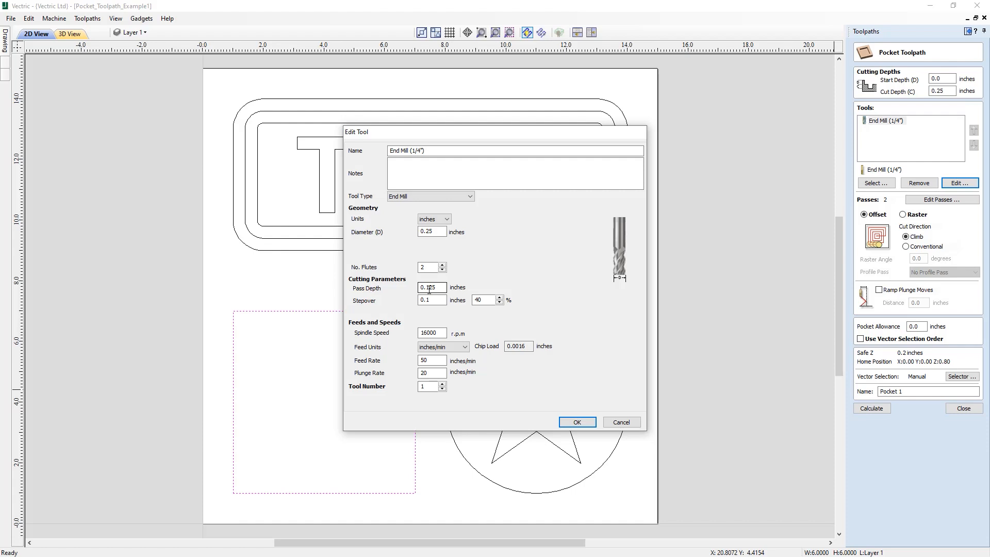
{"action": "left_click_drag", "start_coordinate": [426, 288], "coordinate": [436, 287]}
{"action": "type", "text": "2"}
{"action": "left_click", "coordinate": [581, 424]}
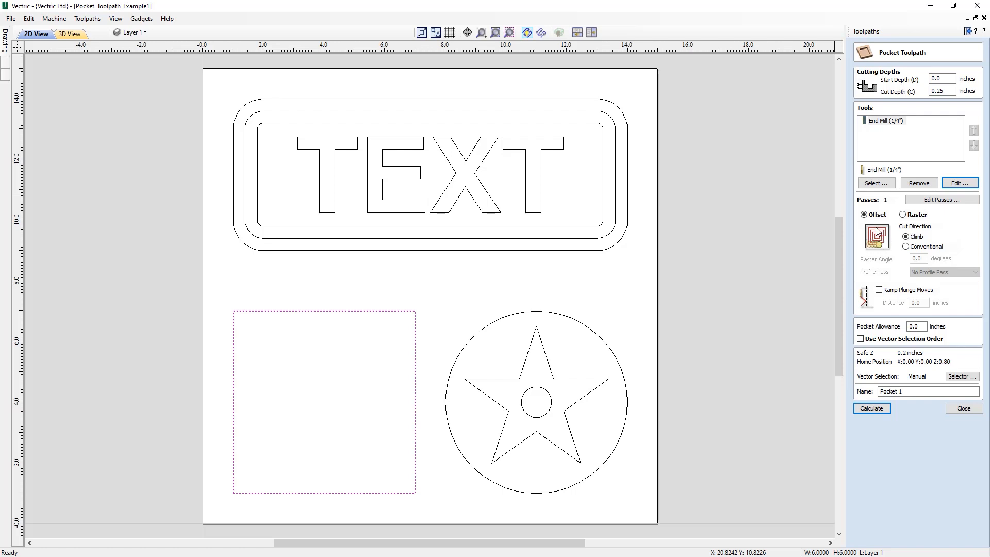
Compare the Raster and Offset clearing strategies, keep Offset, name the toolpath "Pocket" and calculate it
{"action": "left_click", "coordinate": [902, 215]}
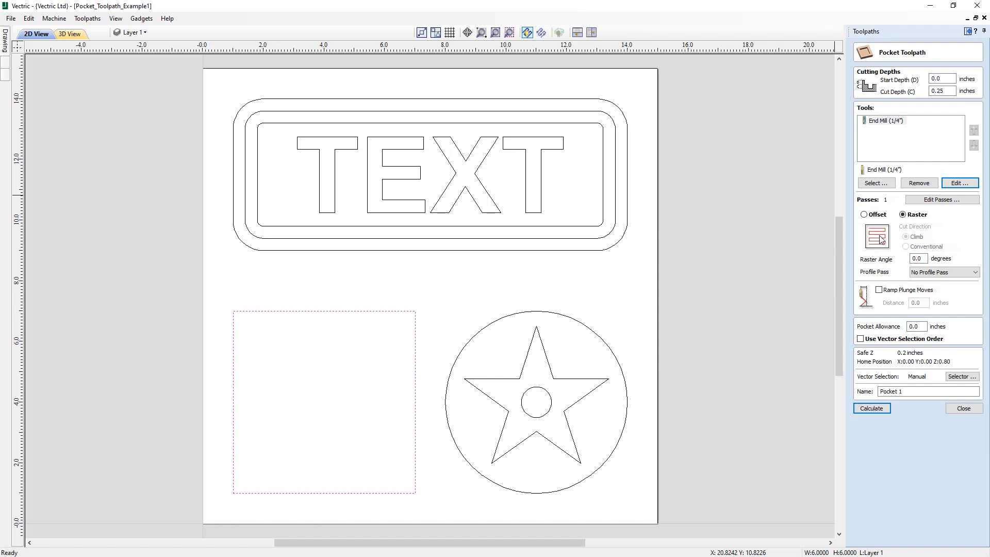
{"action": "left_click", "coordinate": [865, 214]}
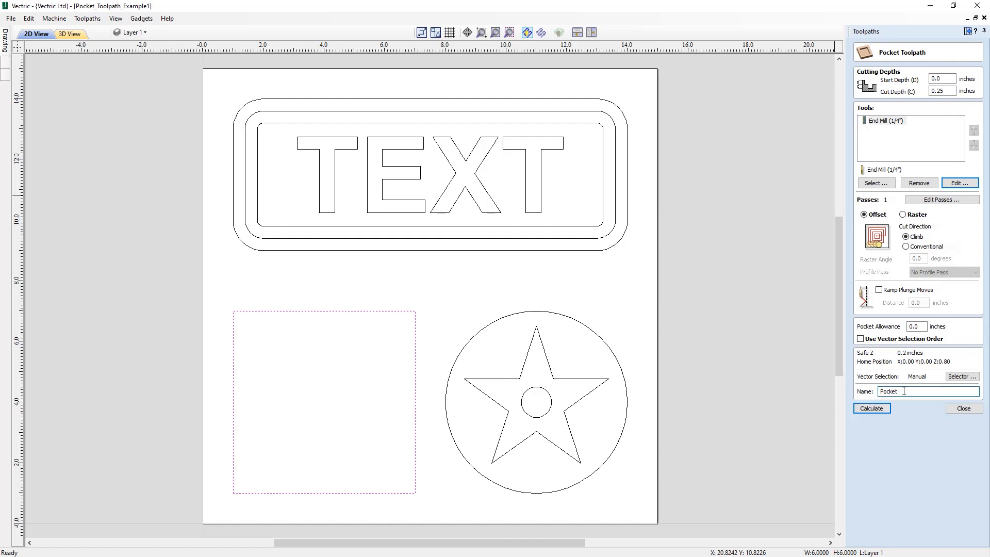
{"action": "left_click", "coordinate": [873, 408]}
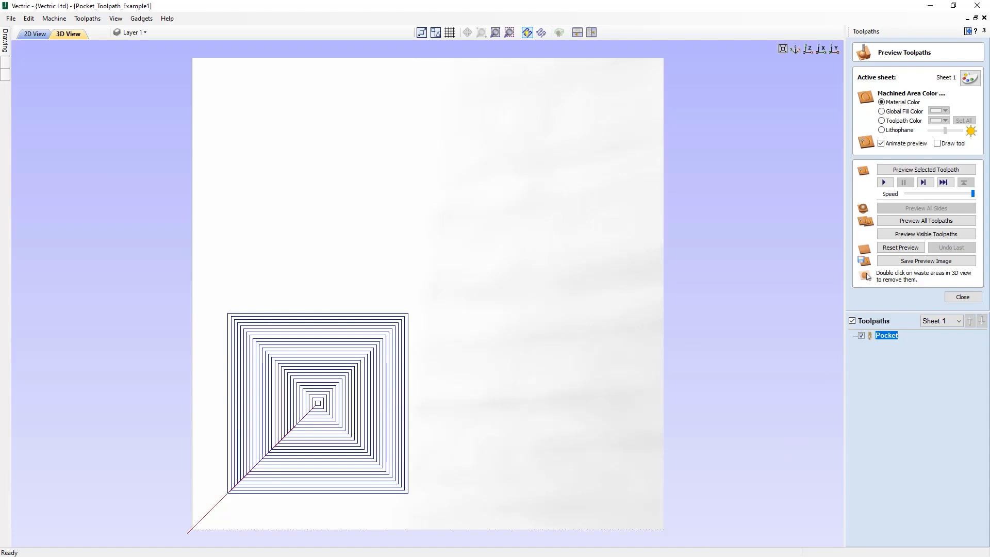
Examine the pocket toolpath up close and from the side in 3D, and return to the top view
{"action": "middle_click_drag", "start_coordinate": [420, 395], "coordinate": [593, 278]}
{"action": "scroll", "coordinate": [632, 261], "scroll_direction": "up", "scroll_amount": 2}
{"action": "scroll", "coordinate": [605, 278], "scroll_direction": "up", "scroll_amount": 2}
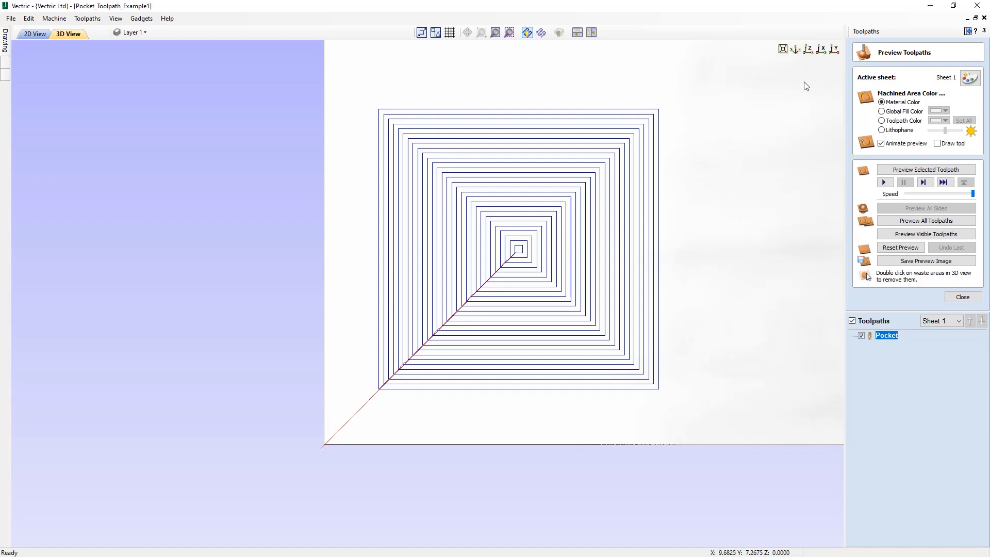
{"action": "left_click", "coordinate": [835, 50]}
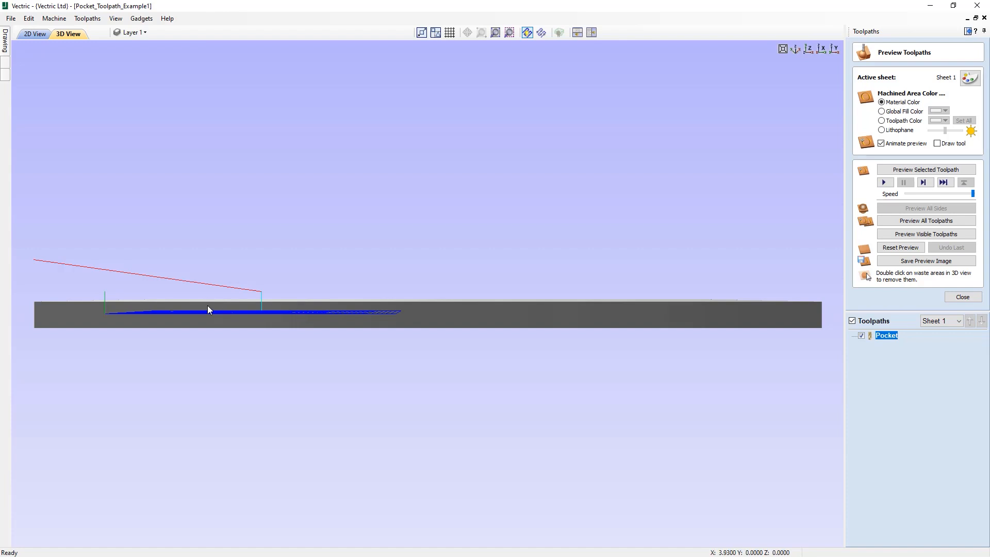
{"action": "left_click", "coordinate": [813, 51]}
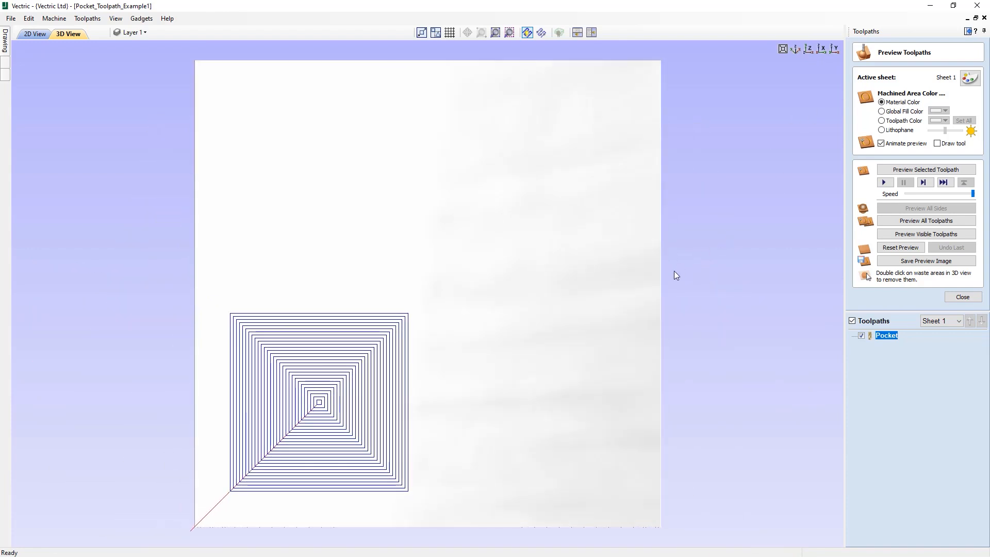
Set the machined area color to a green global fill
{"action": "left_click", "coordinate": [894, 115]}
{"action": "left_click", "coordinate": [946, 112]}
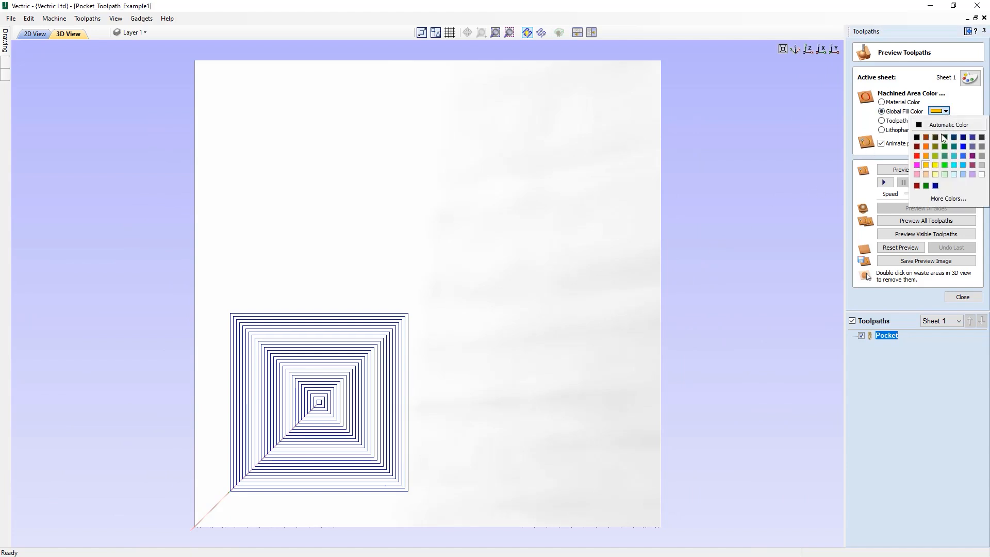
{"action": "left_click", "coordinate": [946, 157]}
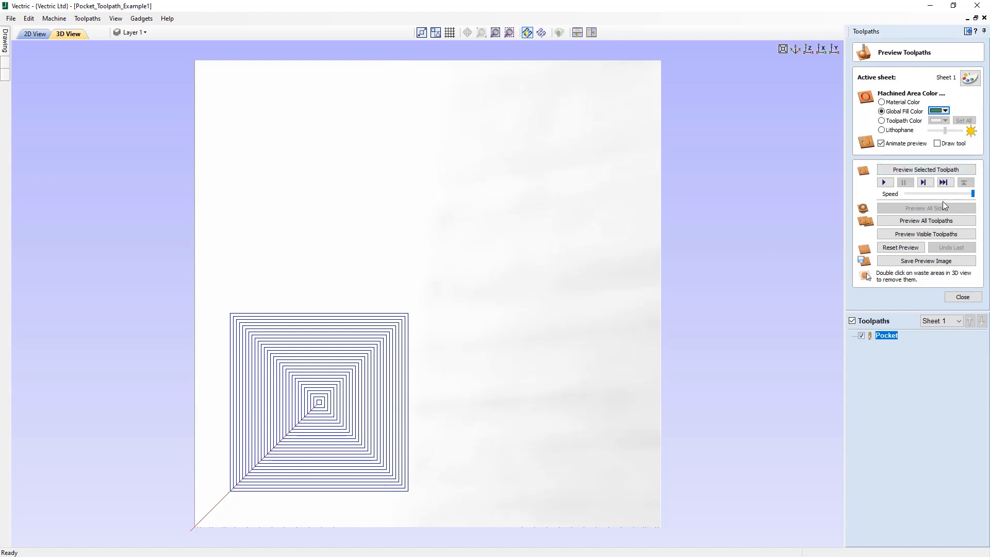
Simulate the Pocket toolpath at reduced speed, raising the animation to maximum speed while it runs
{"action": "left_click", "coordinate": [965, 195]}
{"action": "left_click_drag", "start_coordinate": [934, 197], "coordinate": [927, 196]}
{"action": "left_click", "coordinate": [926, 170]}
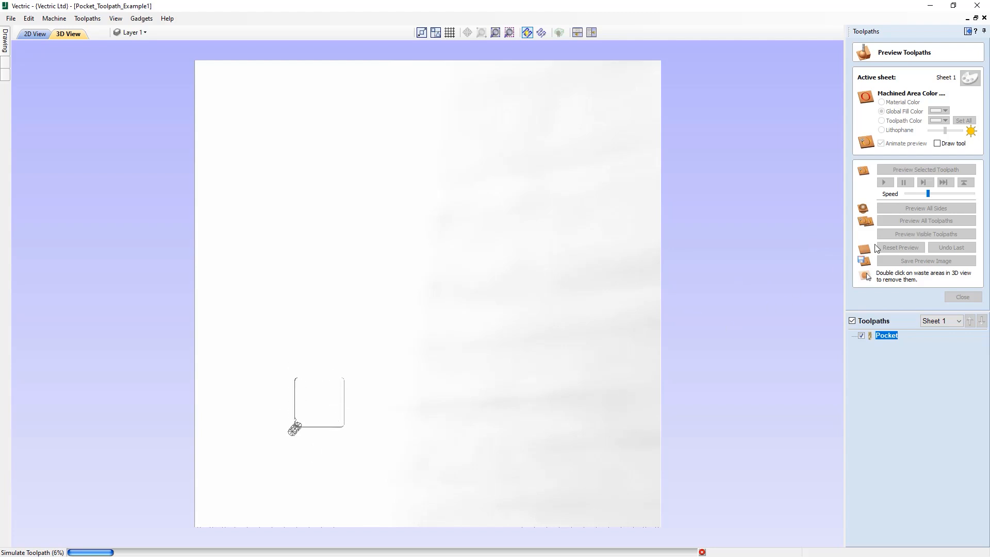
{"action": "left_click_drag", "start_coordinate": [928, 196], "coordinate": [973, 195]}
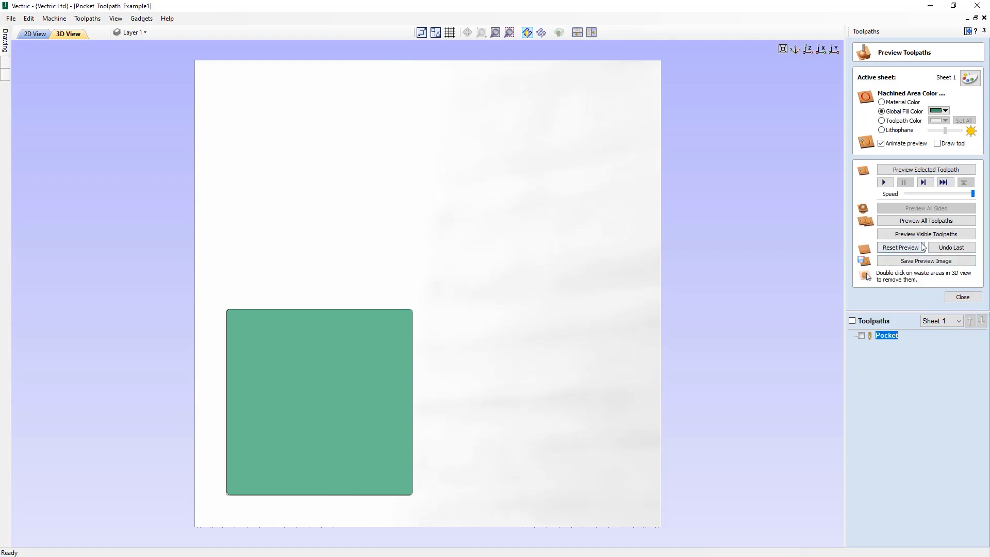
Reset the toolpath preview, turn the Pocket toolpath's display back on and leave the preview
{"action": "left_click", "coordinate": [893, 248]}
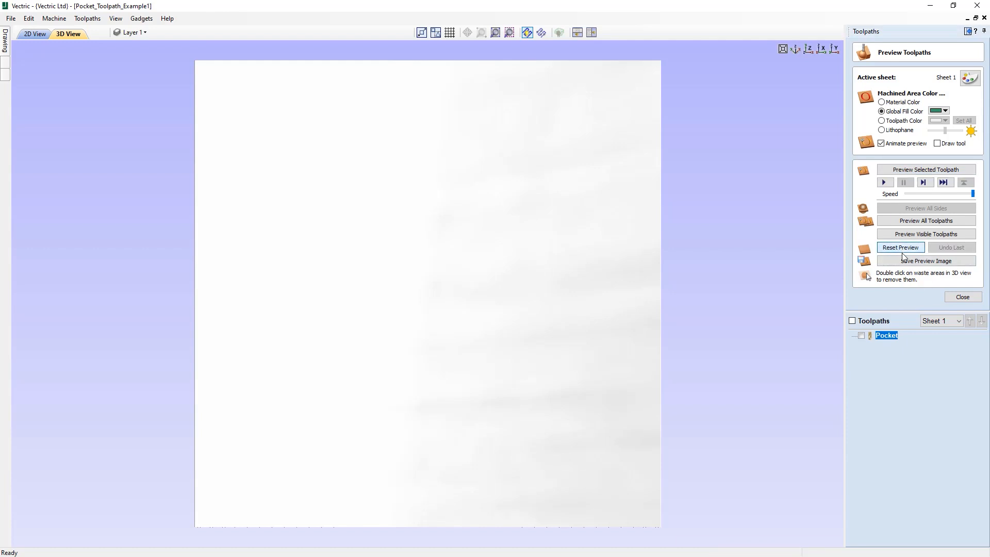
{"action": "left_click", "coordinate": [862, 336]}
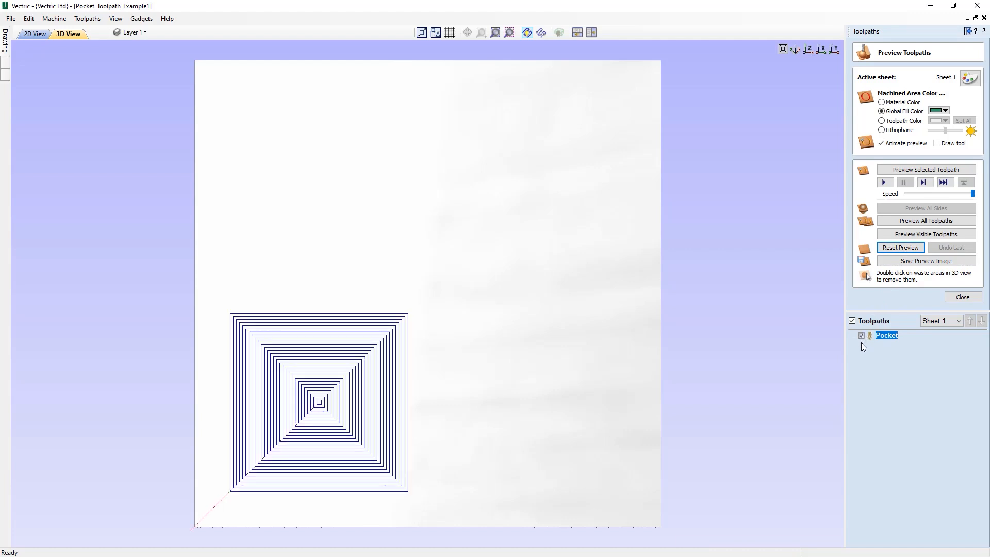
{"action": "mouse_move", "coordinate": [877, 336]}
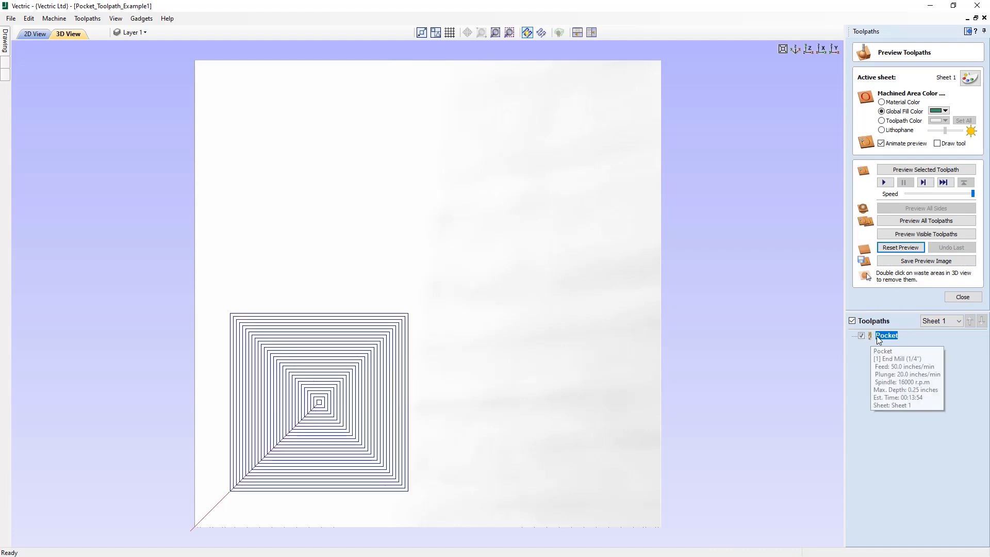
{"action": "left_click", "coordinate": [963, 297]}
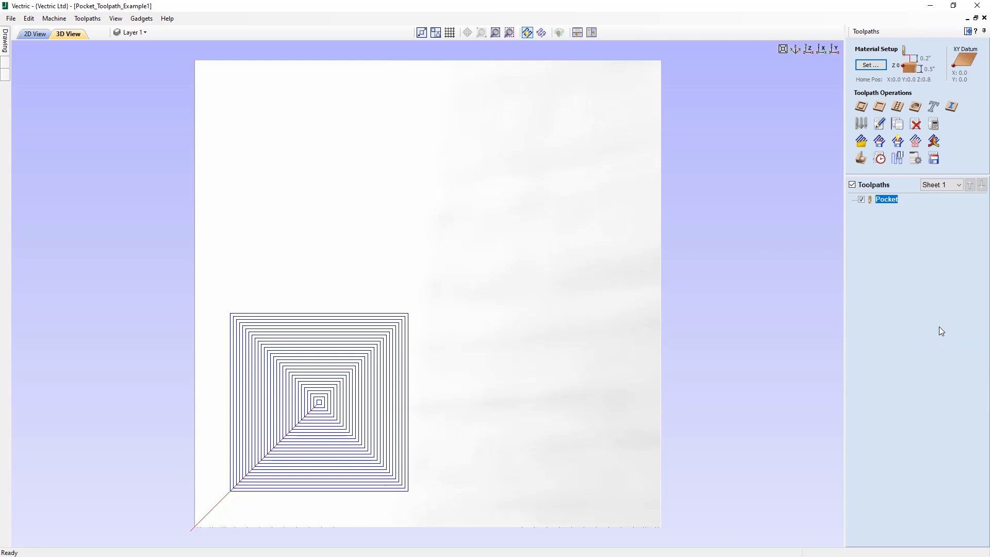
Reopen the Pocket toolpath for editing and set its end mill's pass depth to 0.125 inches
{"action": "left_click", "coordinate": [880, 126]}
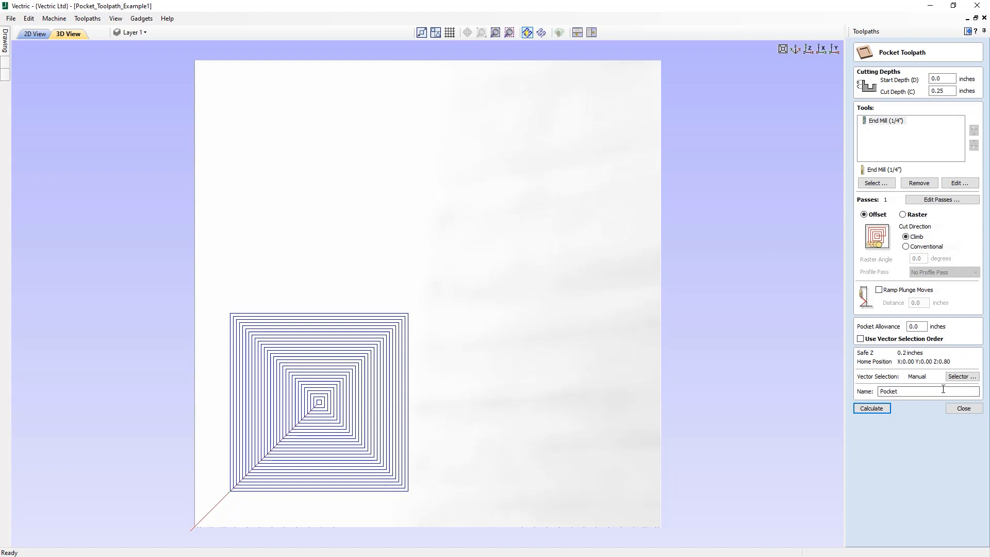
{"action": "left_click", "coordinate": [943, 91]}
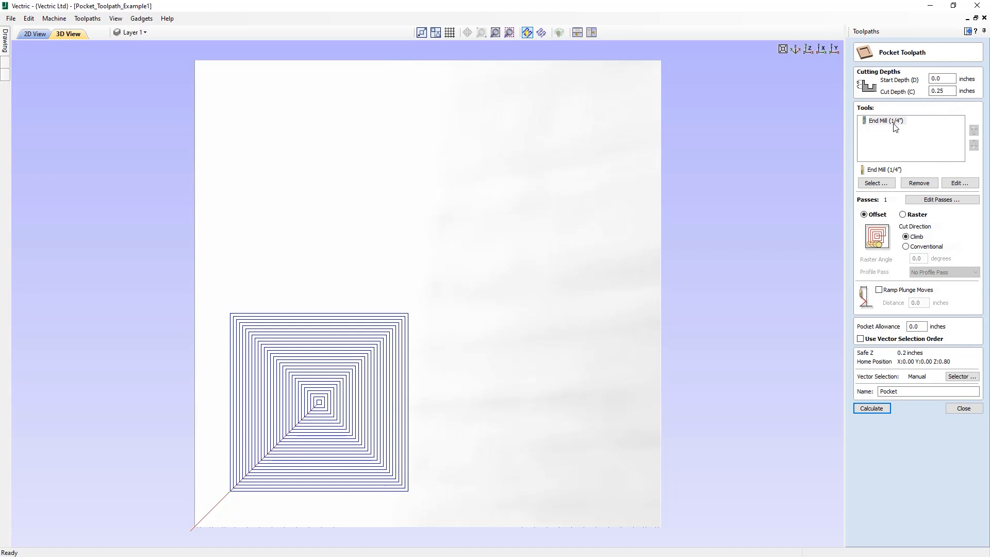
{"action": "left_click", "coordinate": [958, 184]}
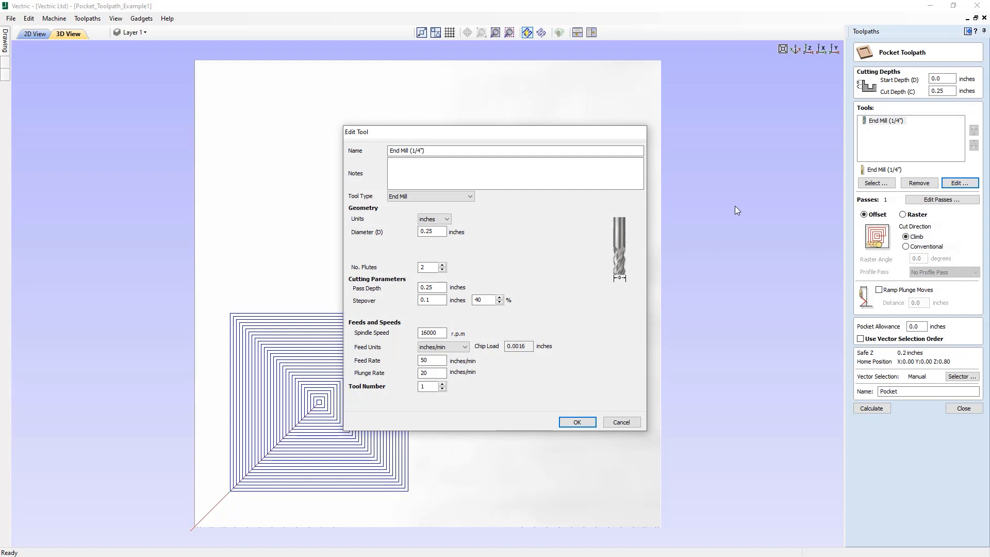
{"action": "left_click", "coordinate": [428, 287]}
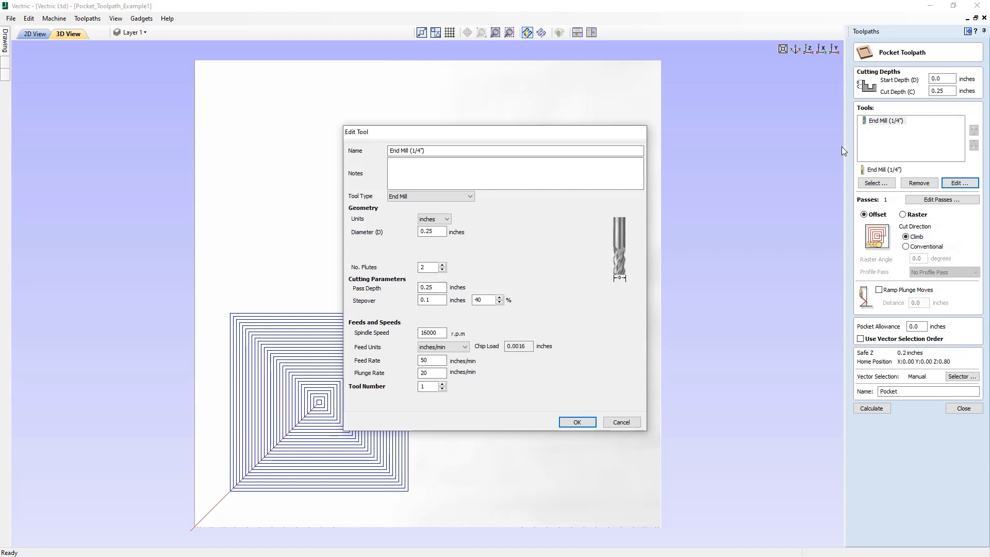
{"action": "left_click", "coordinate": [433, 285]}
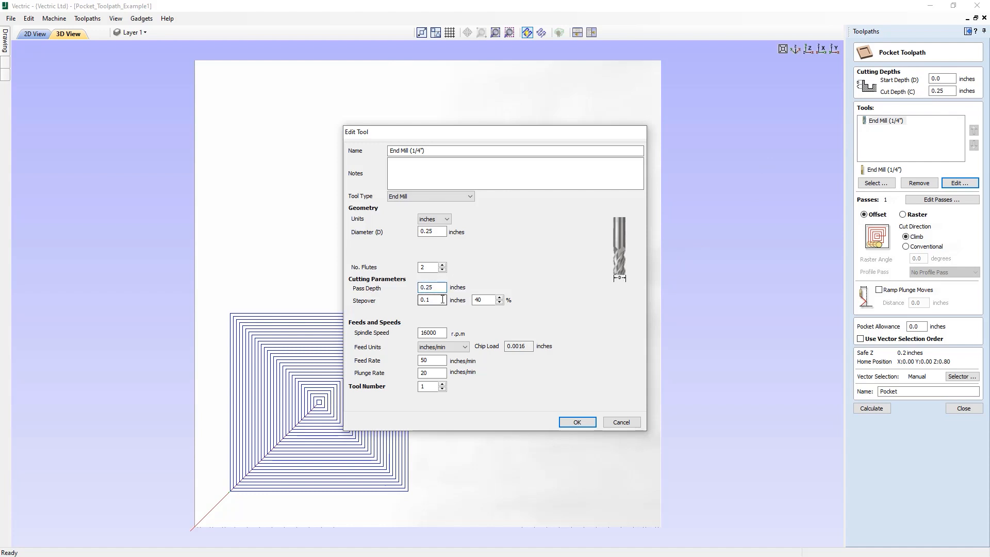
{"action": "type", "text": "1"}
{"action": "left_click", "coordinate": [566, 423]}
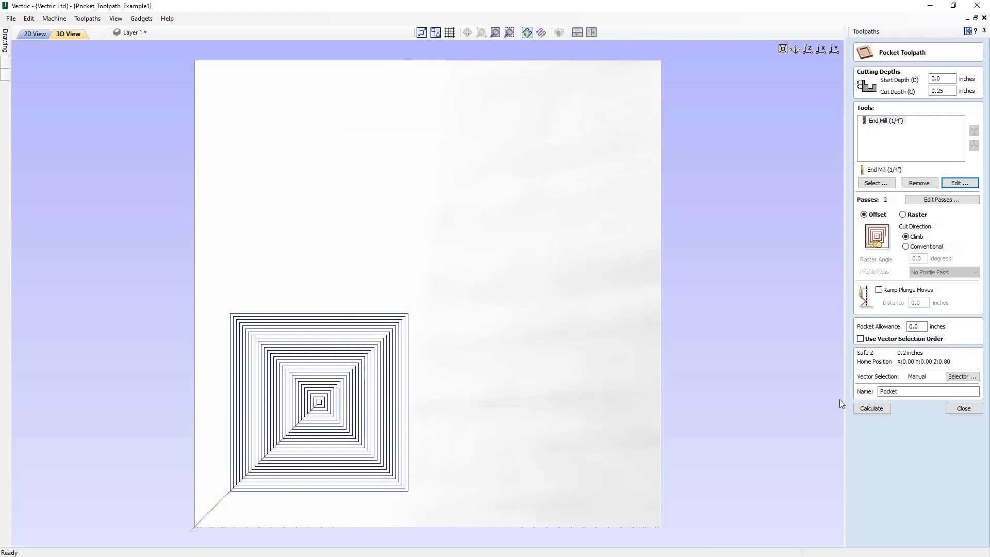
Recalculate the Pocket toolpath and inspect its passes from the side and from above
{"action": "left_click", "coordinate": [872, 408]}
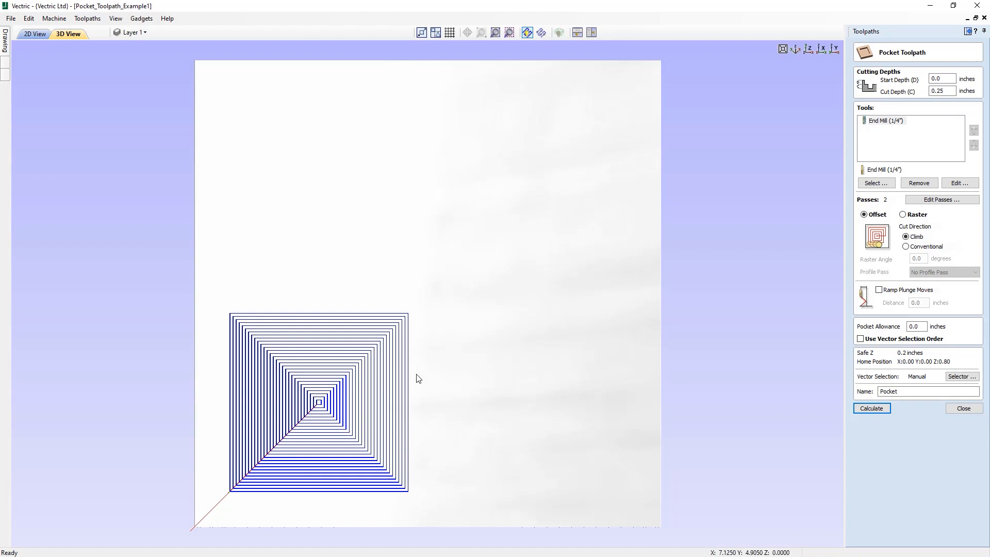
{"action": "left_click", "coordinate": [835, 49]}
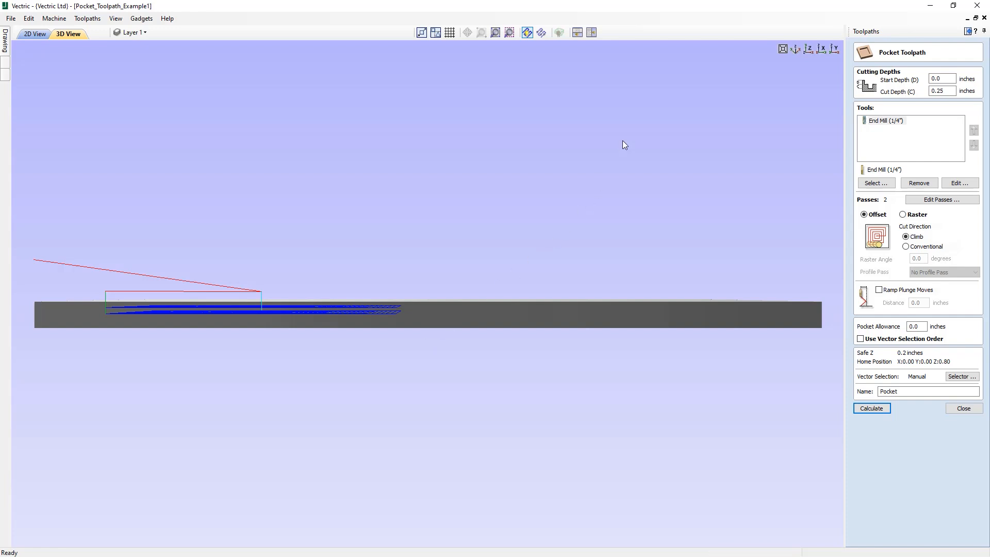
{"action": "left_click", "coordinate": [811, 50]}
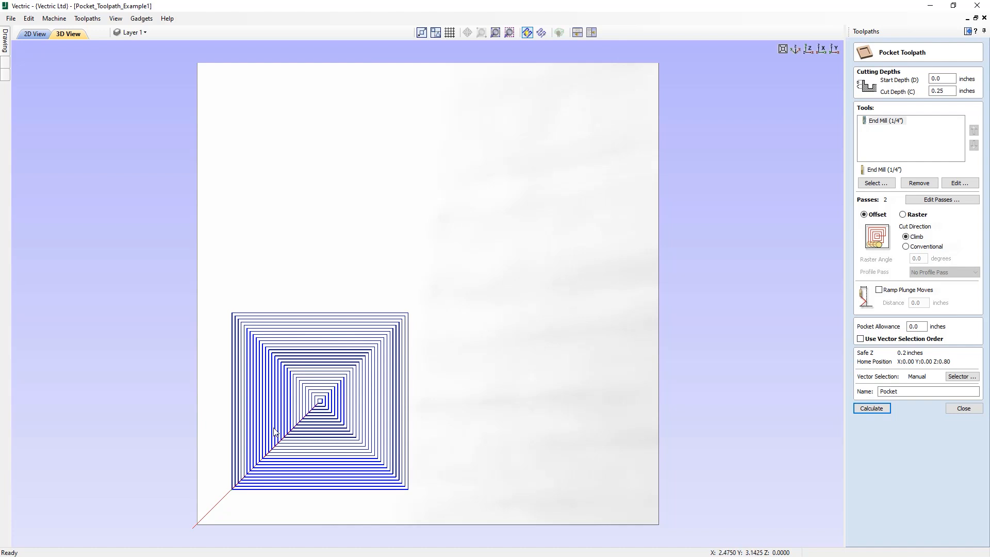
Set the Pocket toolpath's end mill to a pass depth of 0.25 inches and a stepover of 0.02 inches
{"action": "left_click", "coordinate": [960, 182]}
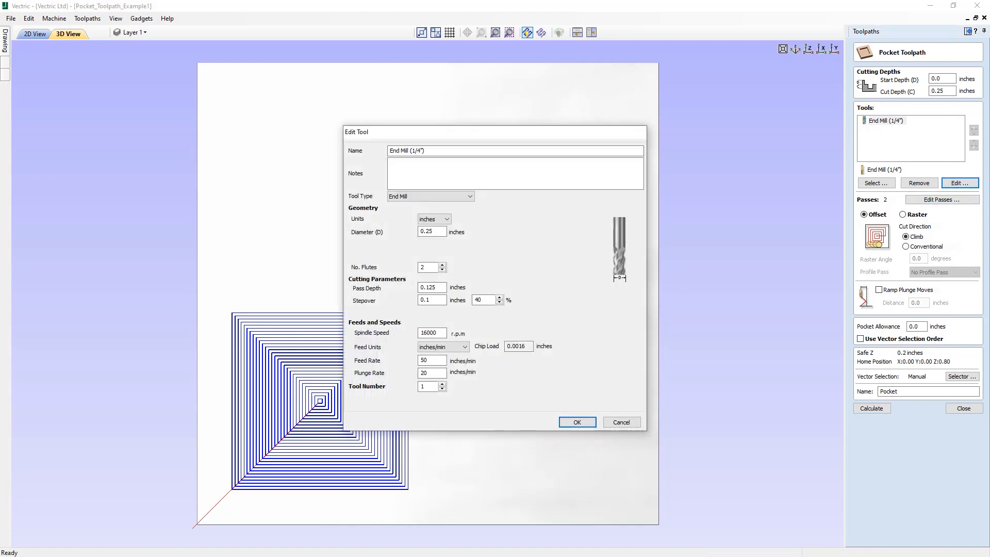
{"action": "left_click_drag", "start_coordinate": [425, 287], "coordinate": [444, 290]}
{"action": "type", "text": "25"}
{"action": "left_click", "coordinate": [431, 300]}
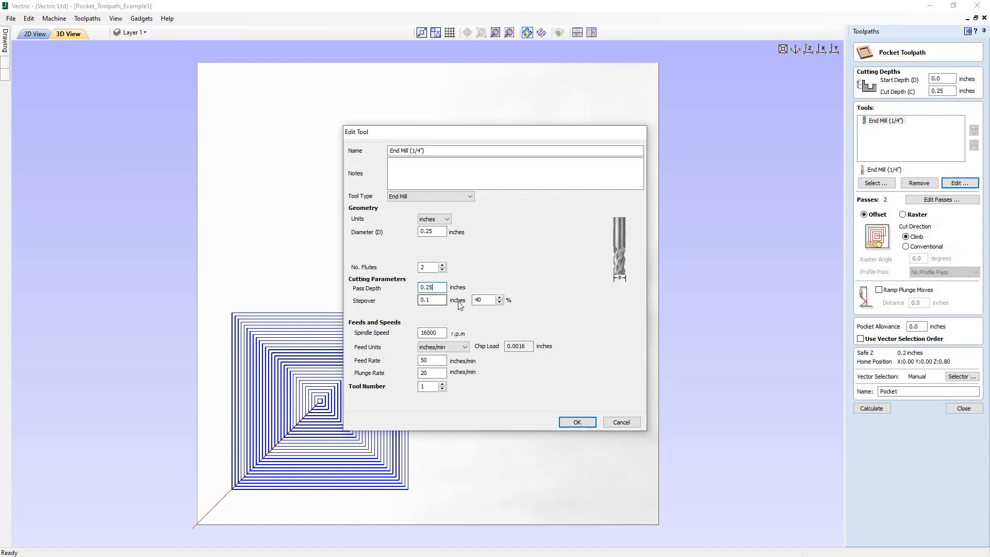
{"action": "left_click", "coordinate": [430, 300]}
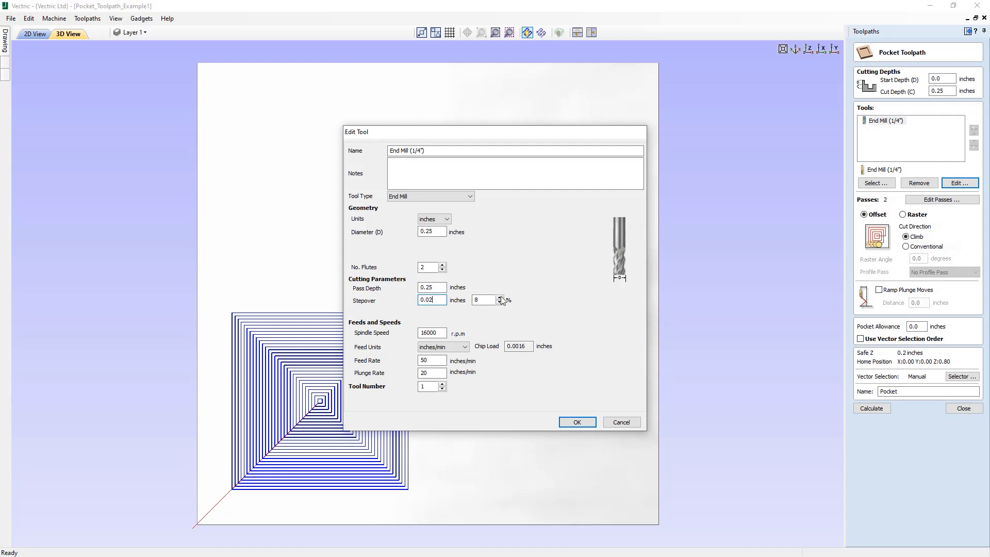
{"action": "left_click", "coordinate": [577, 422]}
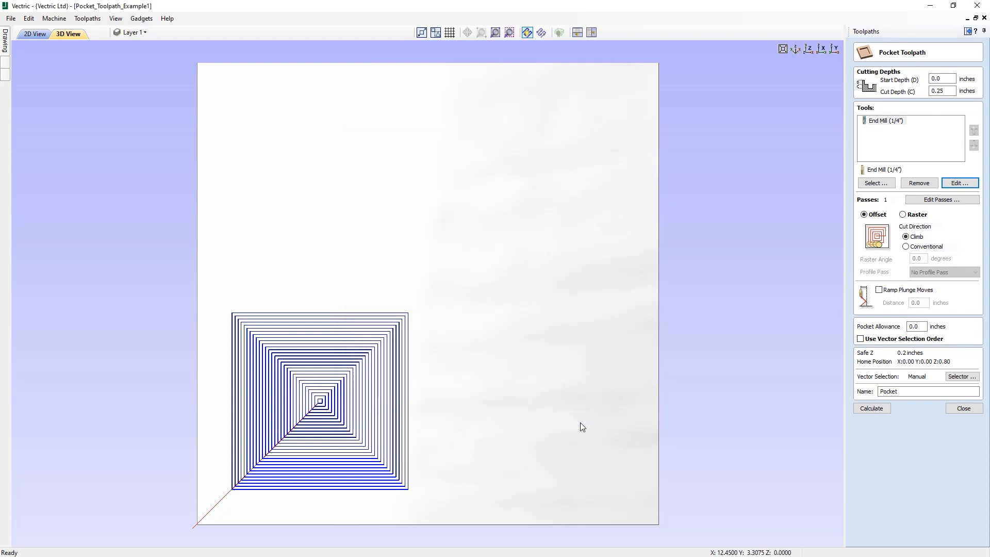
Recalculate the Pocket toolpath and examine the spacing of its offset passes up close from above
{"action": "left_click", "coordinate": [884, 410]}
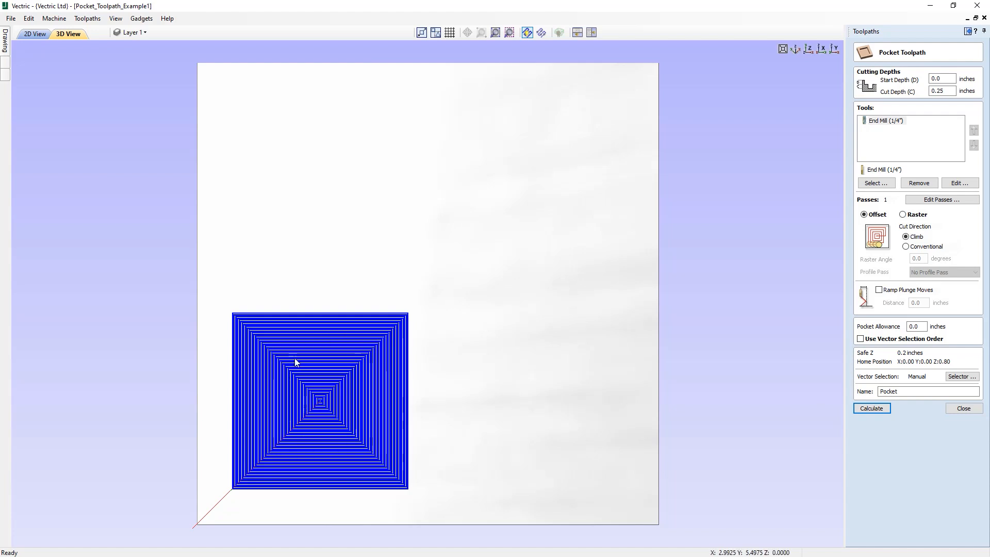
{"action": "middle_click_drag", "start_coordinate": [342, 413], "coordinate": [433, 398]}
{"action": "scroll", "coordinate": [433, 398], "scroll_direction": "up", "scroll_amount": 3}
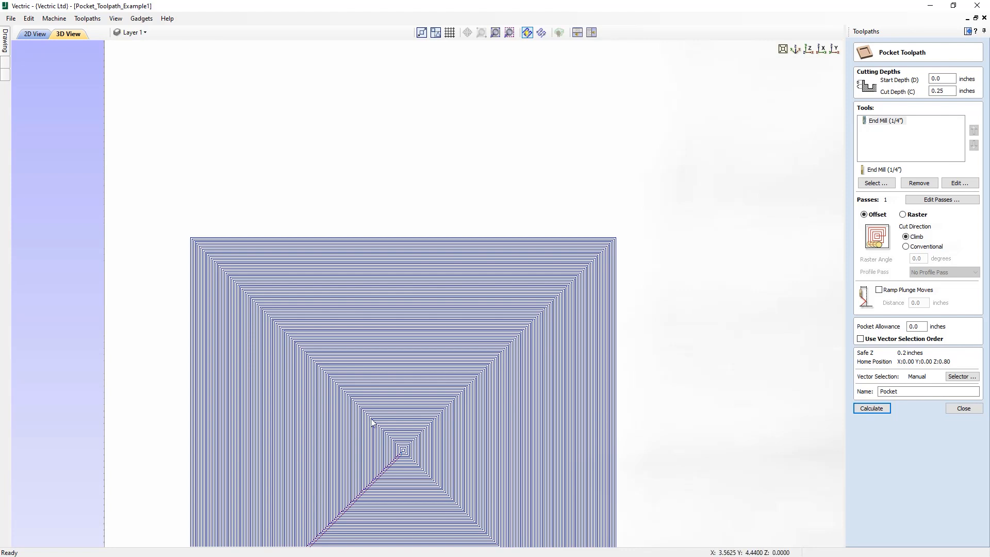
{"action": "scroll", "coordinate": [370, 424], "scroll_direction": "up", "scroll_amount": 1}
{"action": "middle_click_drag", "start_coordinate": [358, 429], "coordinate": [430, 316]}
{"action": "left_click_drag", "start_coordinate": [431, 316], "coordinate": [403, 318]}
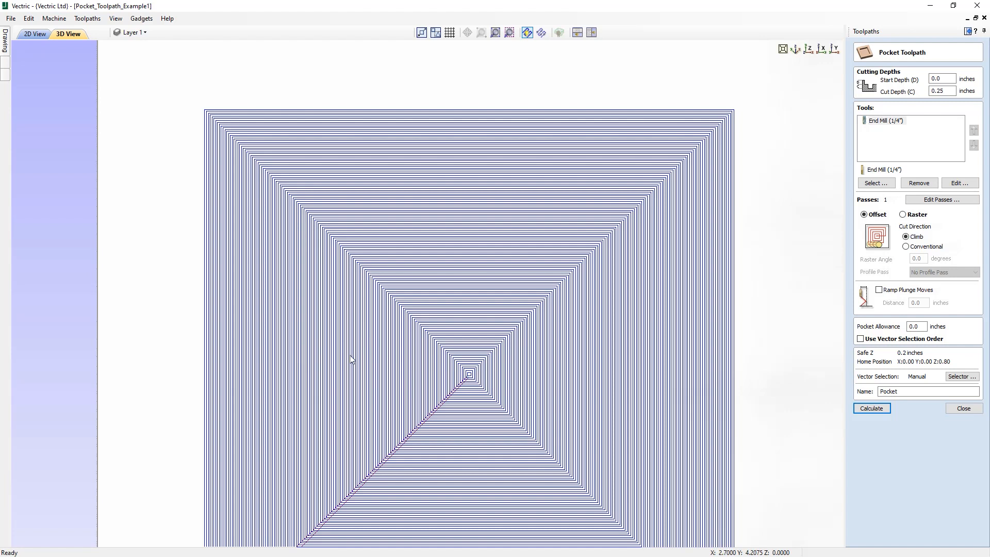
{"action": "left_click", "coordinate": [809, 49]}
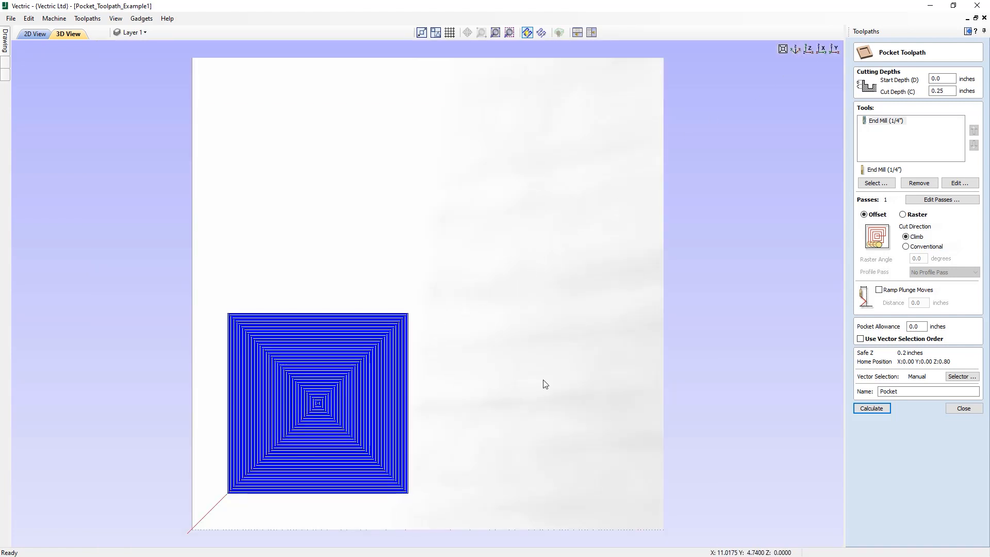
Set the end mill's stepover to 80% and recalculate the Pocket toolpath
{"action": "left_click", "coordinate": [957, 184]}
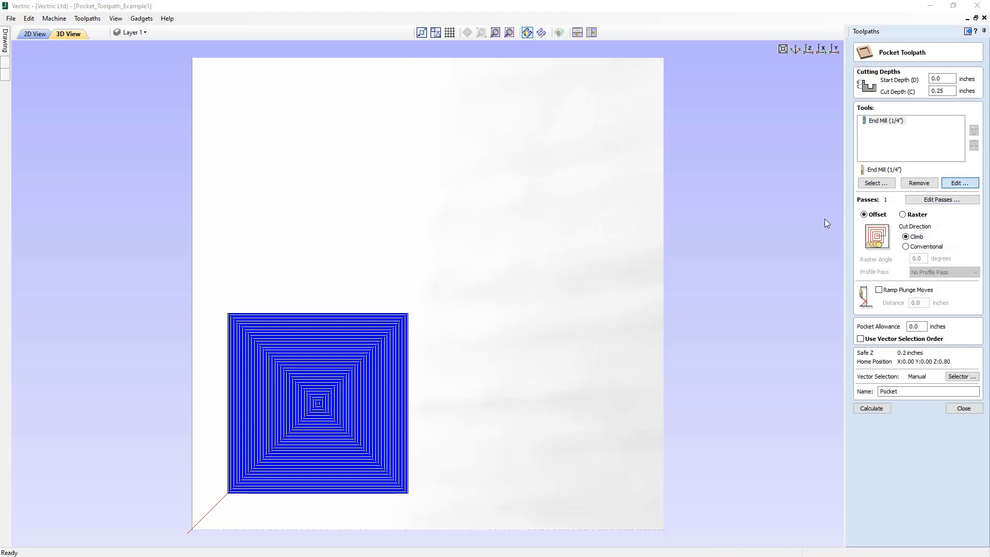
{"action": "left_click", "coordinate": [434, 303]}
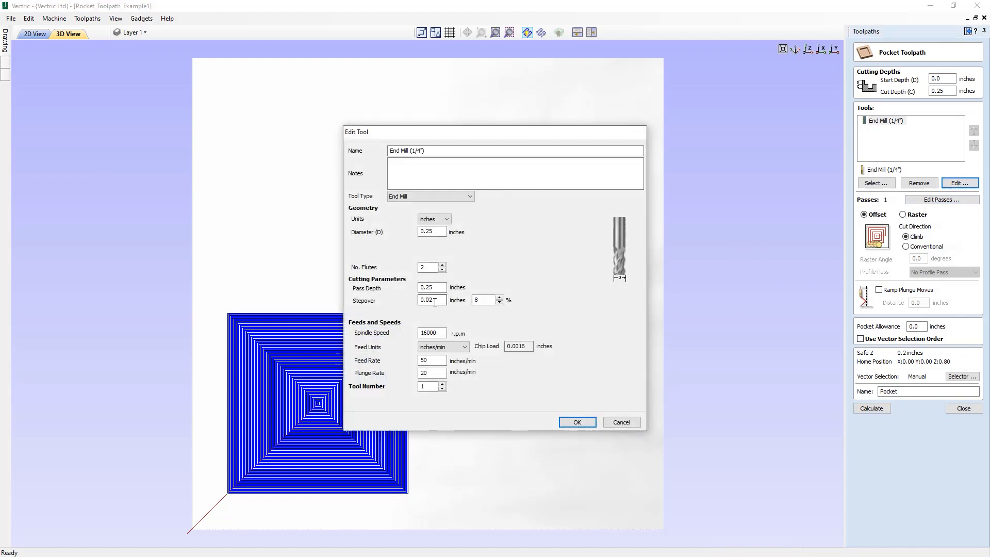
{"action": "left_click", "coordinate": [484, 301]}
{"action": "left_click", "coordinate": [484, 300]}
{"action": "left_click", "coordinate": [431, 305]}
{"action": "left_click", "coordinate": [577, 423]}
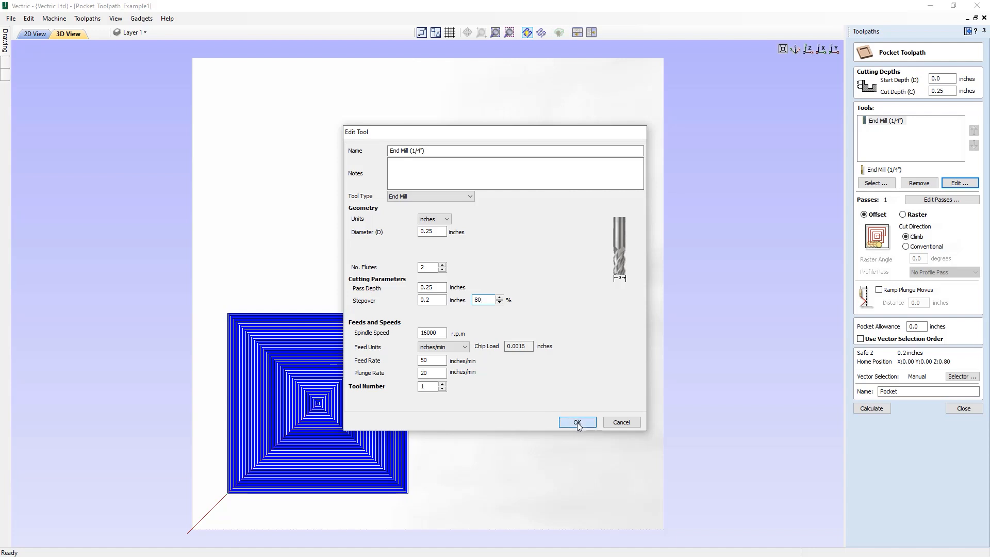
{"action": "left_click", "coordinate": [877, 408]}
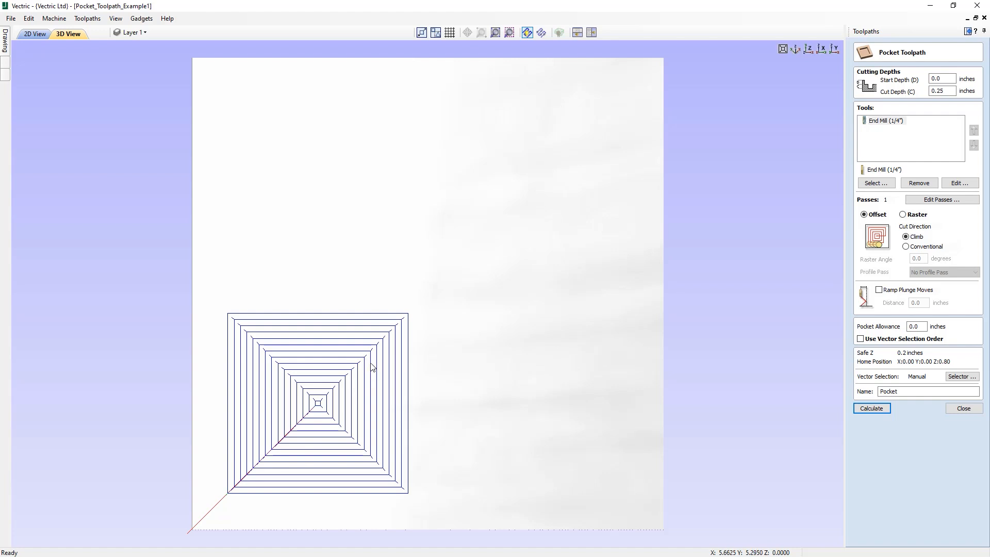
Set the end mill's stepover to 0.1 inches and recalculate the Pocket toolpath
{"action": "left_click", "coordinate": [960, 183]}
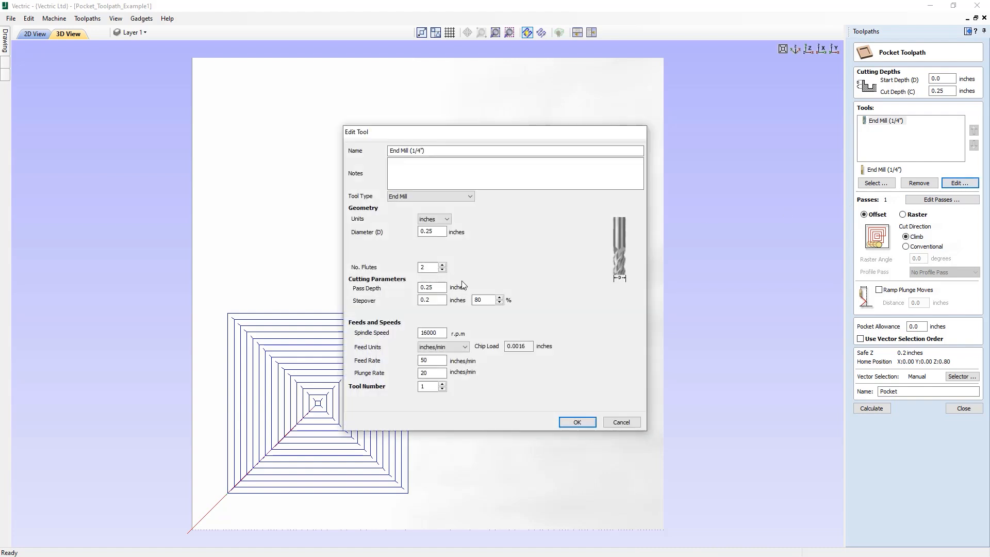
{"action": "left_click", "coordinate": [432, 301]}
{"action": "left_click_drag", "start_coordinate": [428, 300], "coordinate": [433, 301]}
{"action": "type", "text": "1"}
{"action": "left_click", "coordinate": [576, 422]}
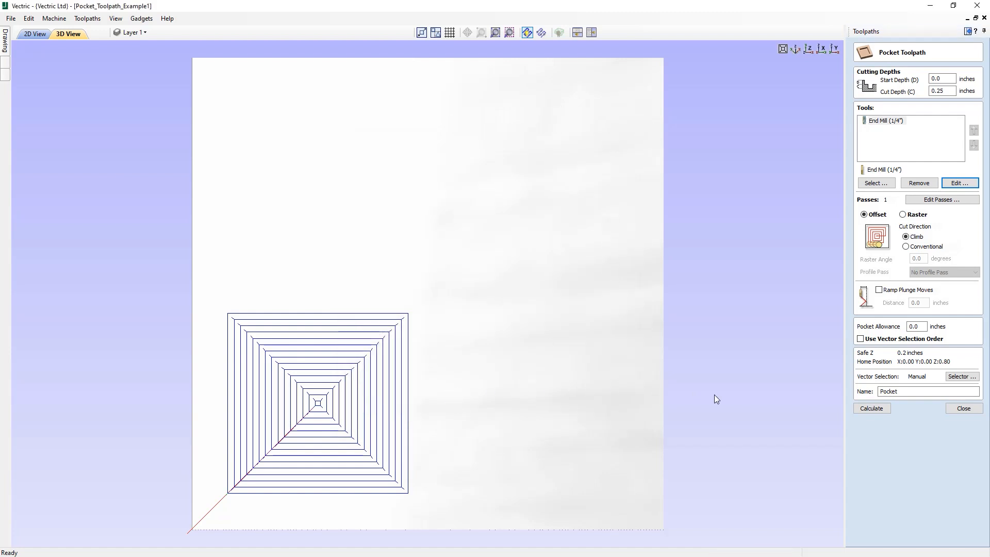
{"action": "left_click", "coordinate": [876, 409]}
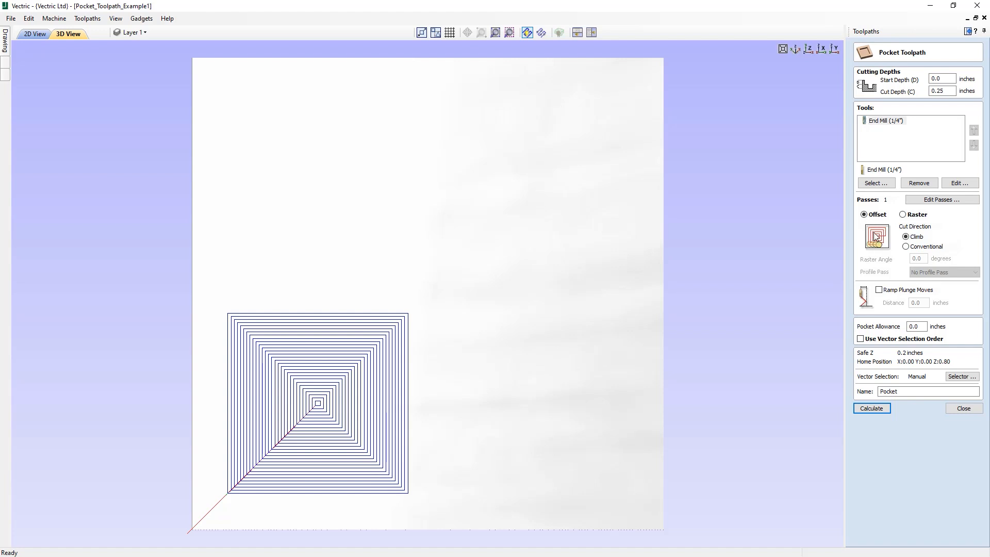
Switch the pocket clearing strategy to Raster with No Profile Pass and recalculate the toolpath
{"action": "left_click", "coordinate": [903, 215]}
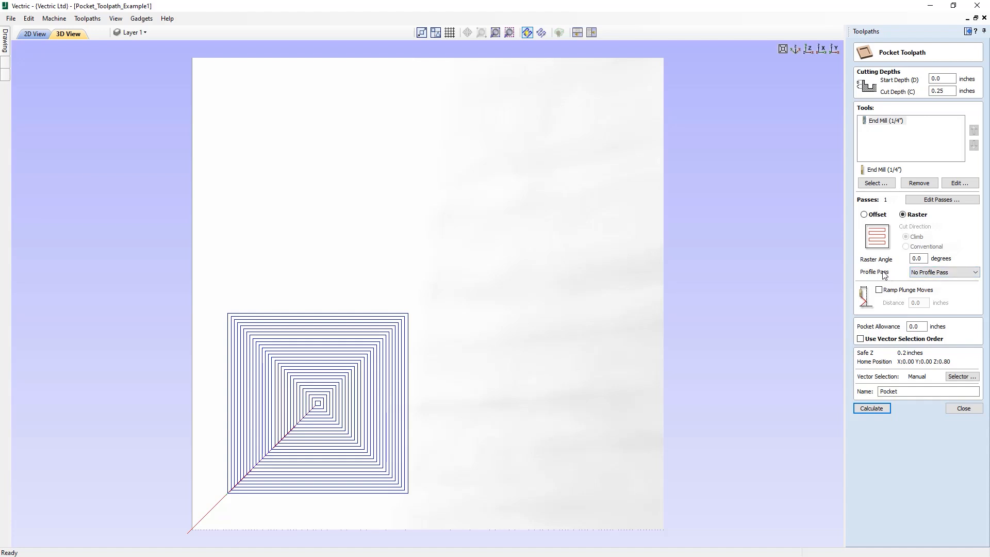
{"action": "left_click", "coordinate": [955, 273]}
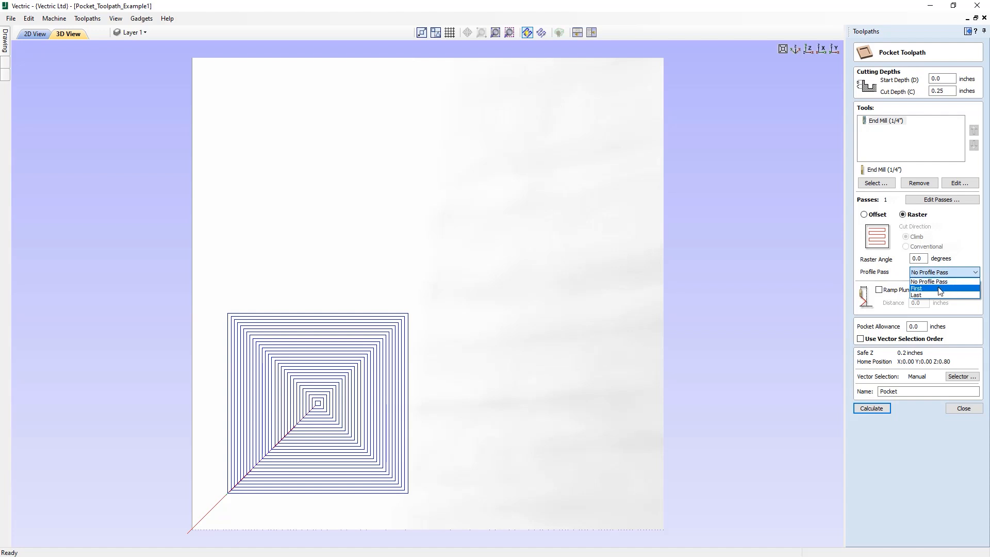
{"action": "left_click", "coordinate": [889, 274]}
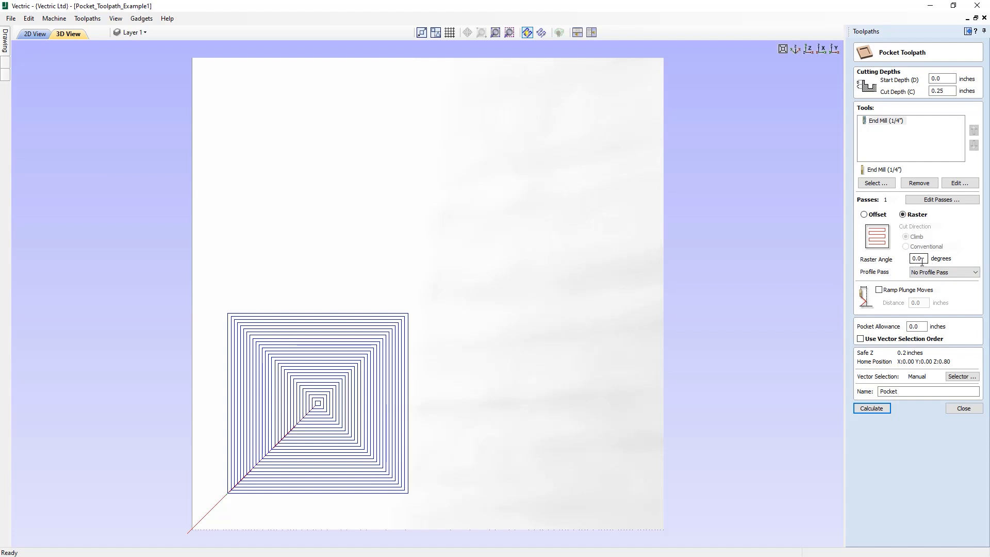
{"action": "left_click", "coordinate": [873, 409]}
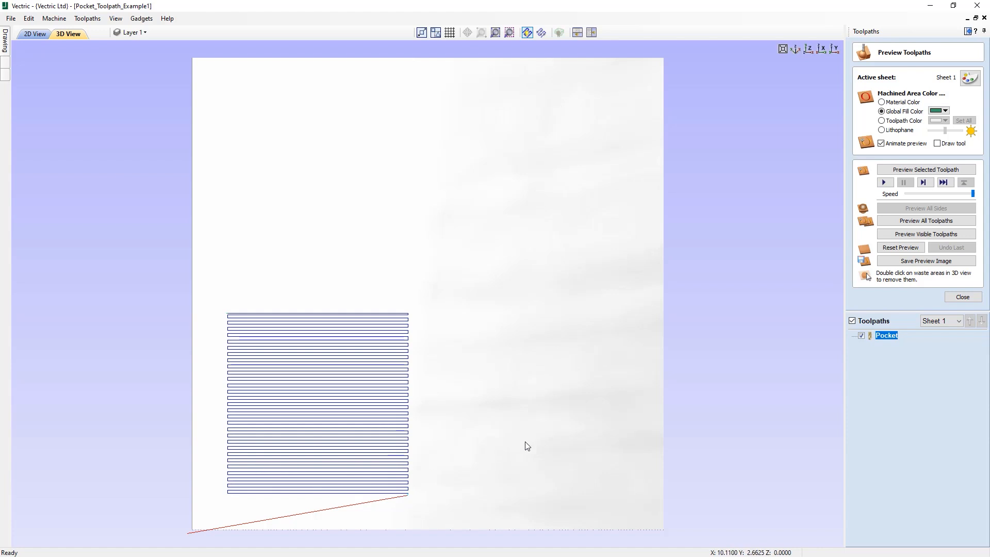
Simulate the raster Pocket toolpath at reduced speed, raise it to maximum while it runs, and inspect the pocket walls up close
{"action": "left_click_drag", "start_coordinate": [948, 195], "coordinate": [938, 198]}
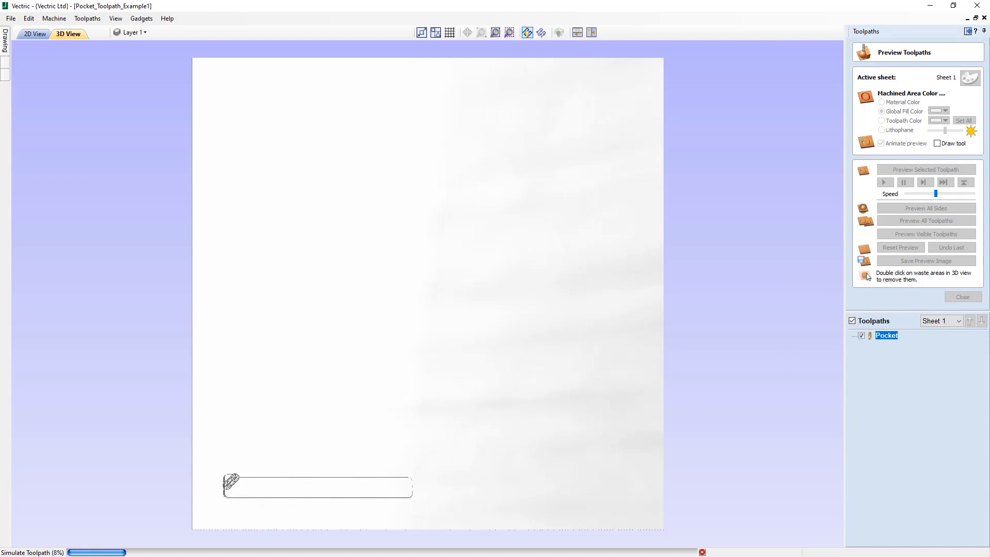
{"action": "left_click_drag", "start_coordinate": [936, 194], "coordinate": [983, 194]}
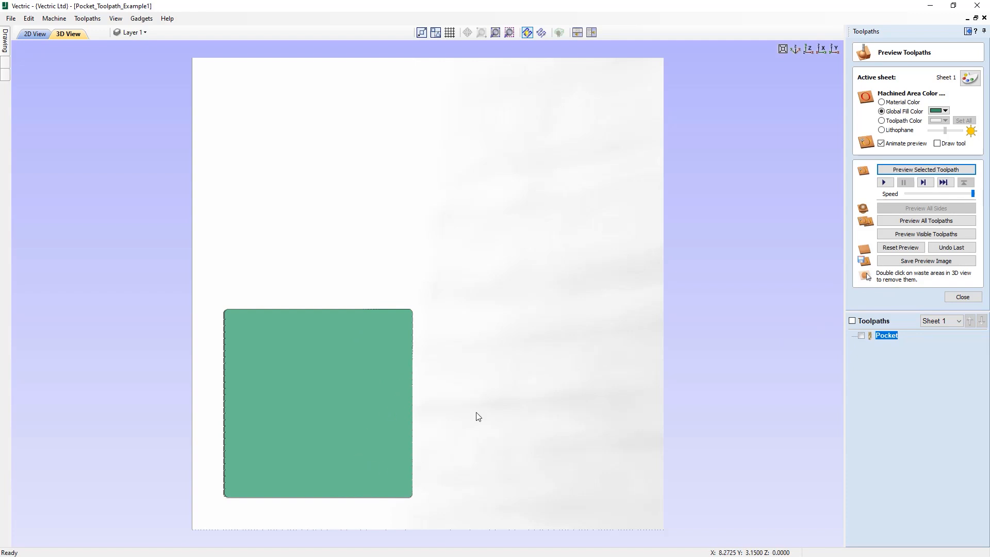
{"action": "left_click", "coordinate": [795, 52]}
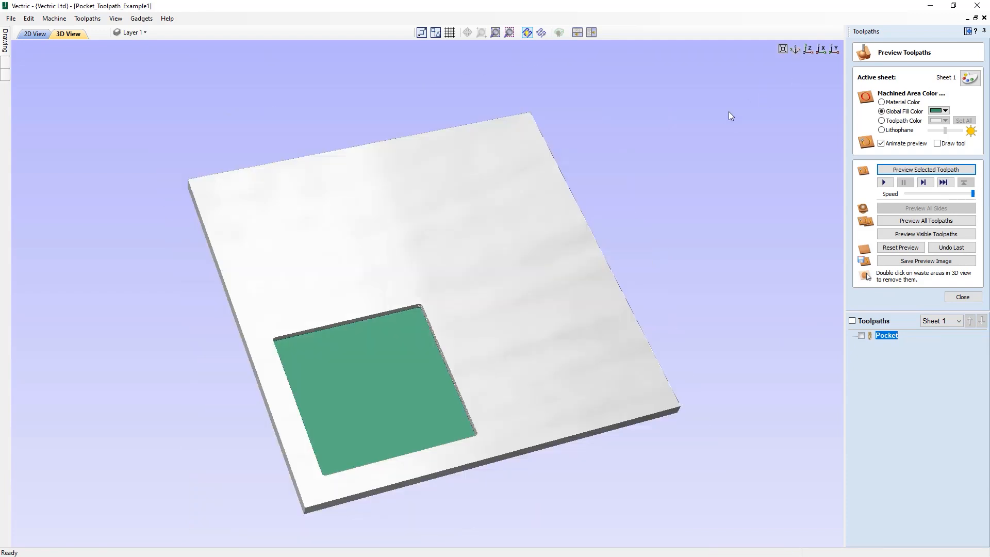
{"action": "scroll", "coordinate": [435, 414], "scroll_direction": "up", "scroll_amount": 5}
{"action": "middle_click_drag", "start_coordinate": [434, 413], "coordinate": [527, 193]}
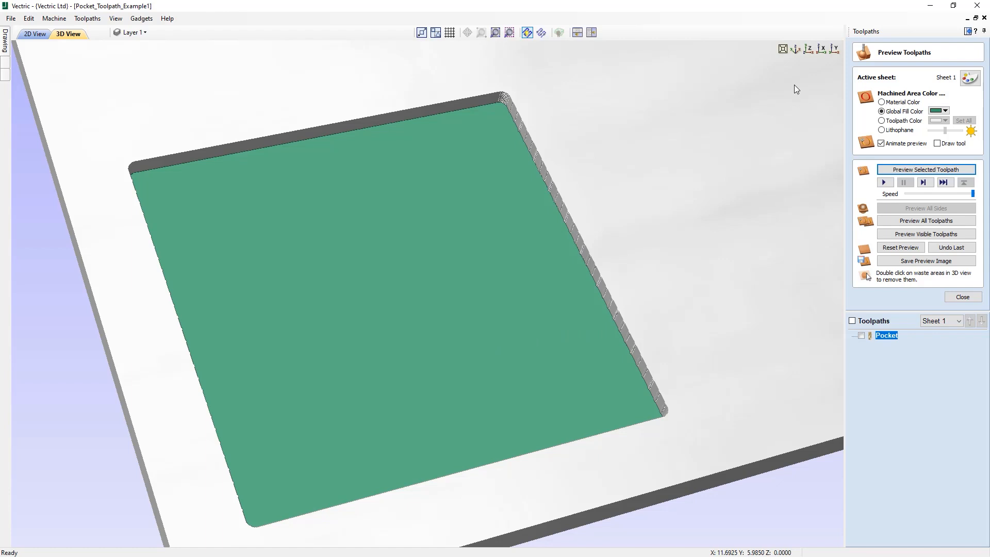
{"action": "left_click", "coordinate": [808, 50]}
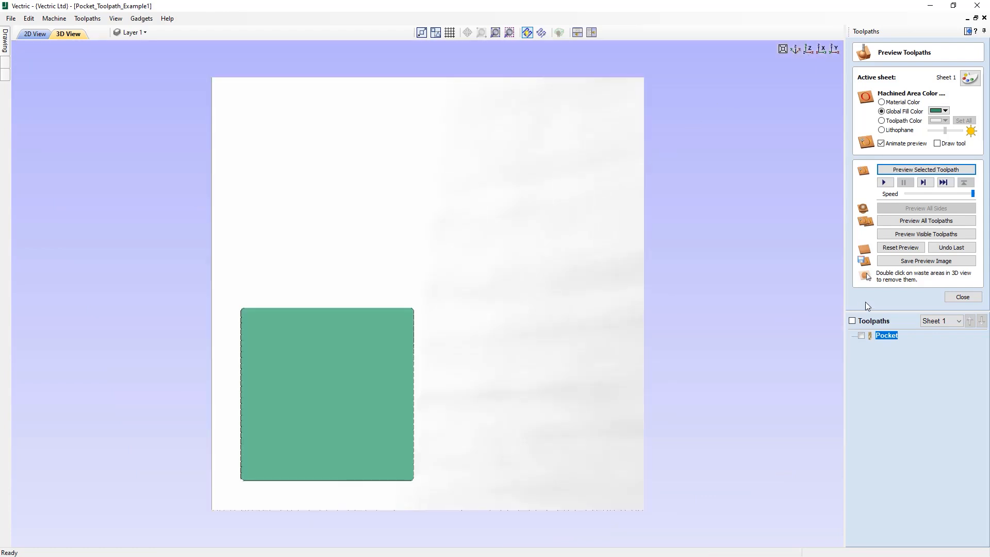
Reset the preview and recalculate the Pocket toolpath with its raster Profile Pass set to Last
{"action": "left_click", "coordinate": [900, 248]}
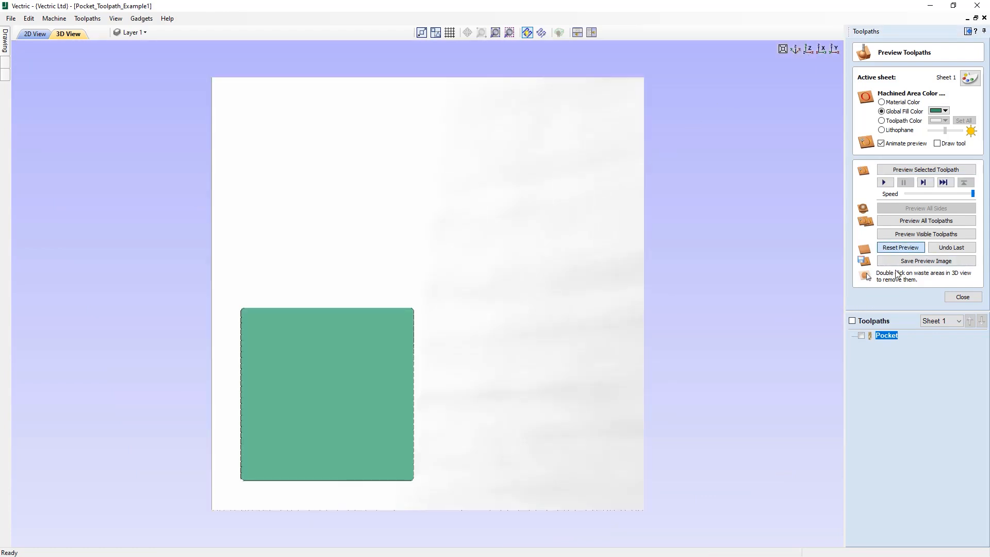
{"action": "double_click", "coordinate": [890, 337]}
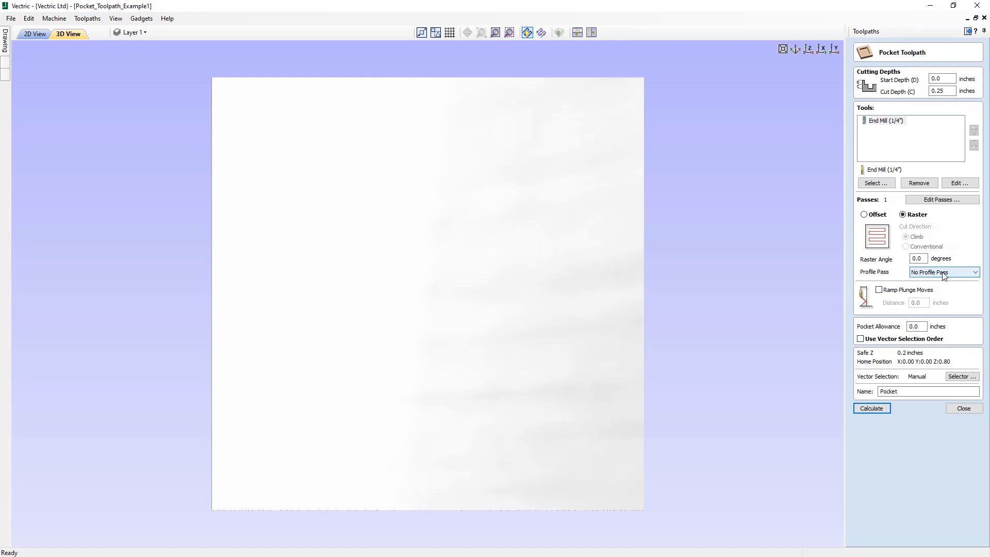
{"action": "left_click", "coordinate": [946, 274]}
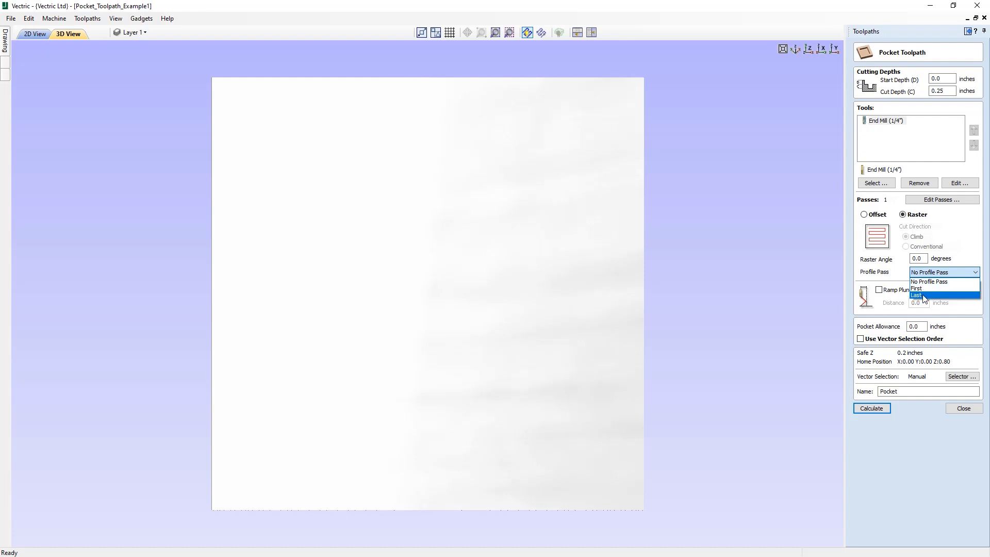
{"action": "left_click", "coordinate": [927, 295]}
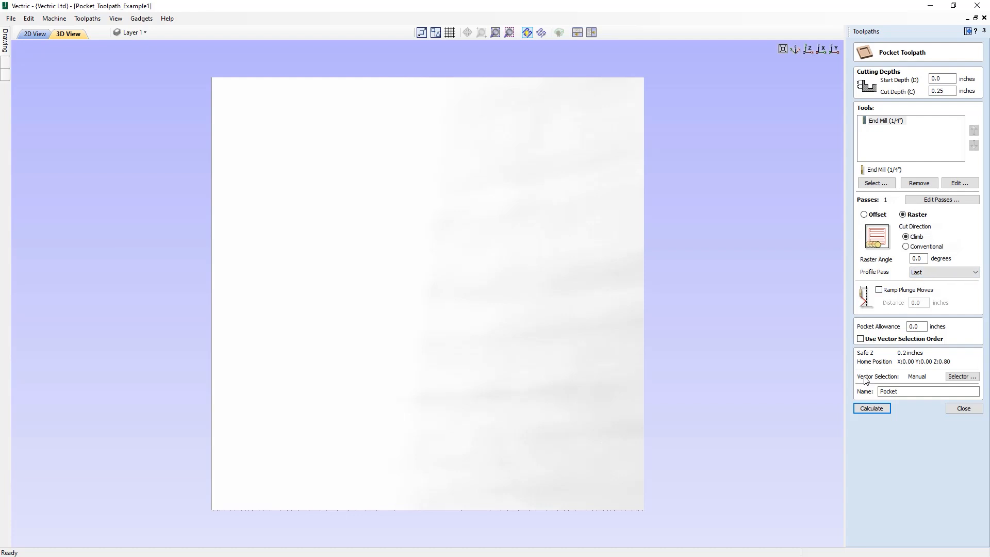
{"action": "left_click", "coordinate": [875, 410]}
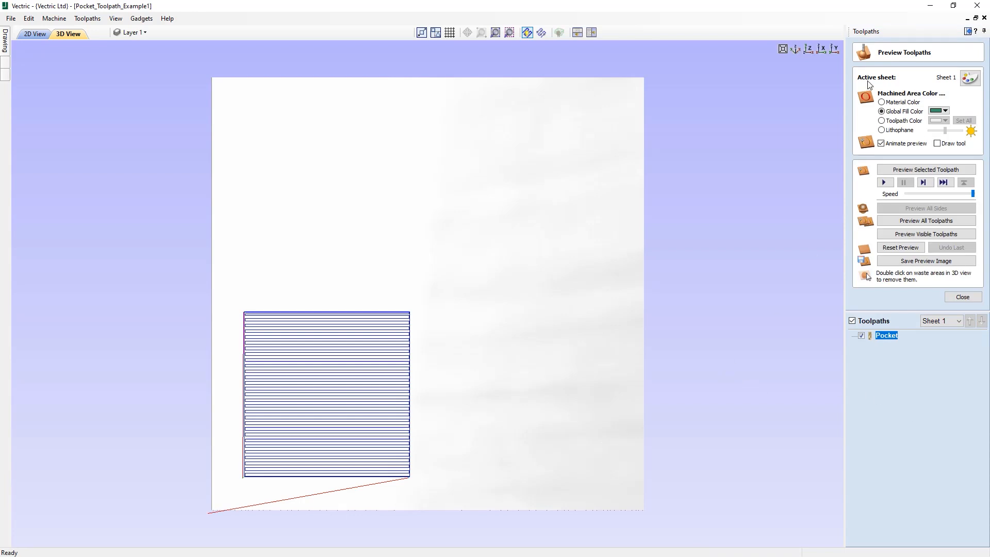
Simulate the Pocket toolpath in a close isometric view, varying the animation speed, and inspect the pocket's side wall
{"action": "left_click", "coordinate": [796, 50]}
{"action": "mouse_move", "coordinate": [564, 338]}
{"action": "left_mouse_down"}
{"action": "mouse_move", "coordinate": [629, 242]}
{"action": "mouse_move", "coordinate": [558, 322]}
{"action": "left_mouse_up"}
{"action": "scroll", "coordinate": [558, 323], "scroll_direction": "up", "scroll_amount": 5}
{"action": "left_click_drag", "start_coordinate": [665, 279], "coordinate": [571, 355]}
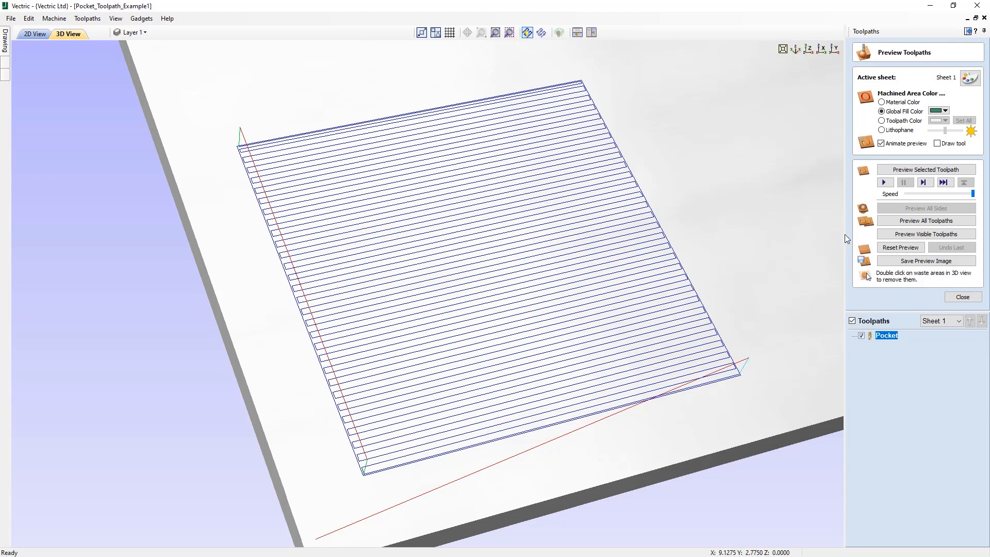
{"action": "left_click", "coordinate": [939, 194]}
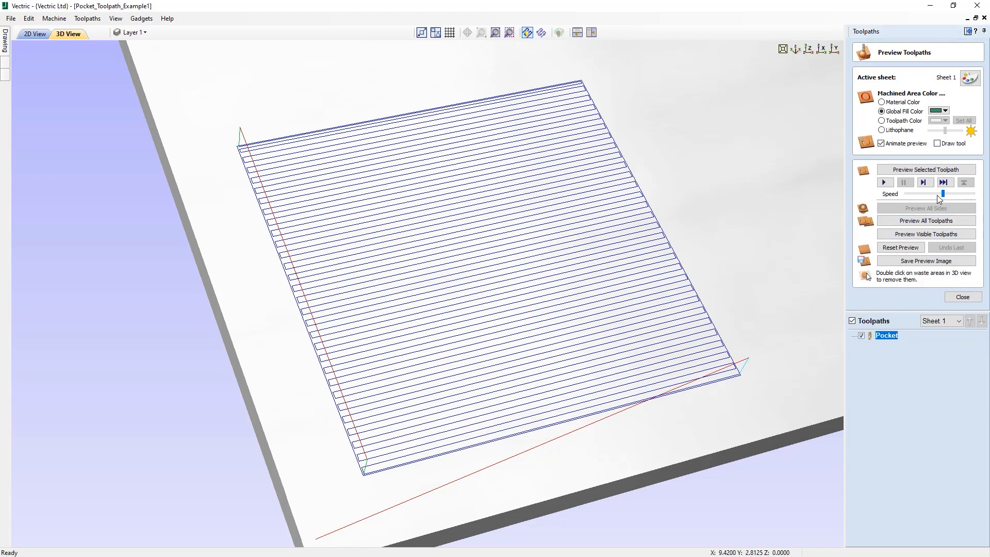
{"action": "left_click", "coordinate": [926, 170]}
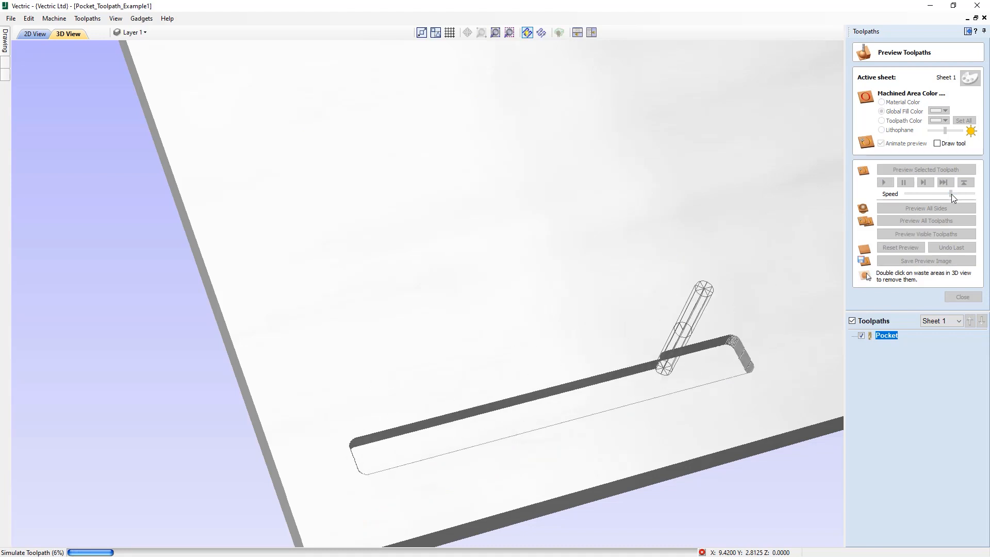
{"action": "left_click", "coordinate": [961, 196]}
{"action": "left_click", "coordinate": [962, 195]}
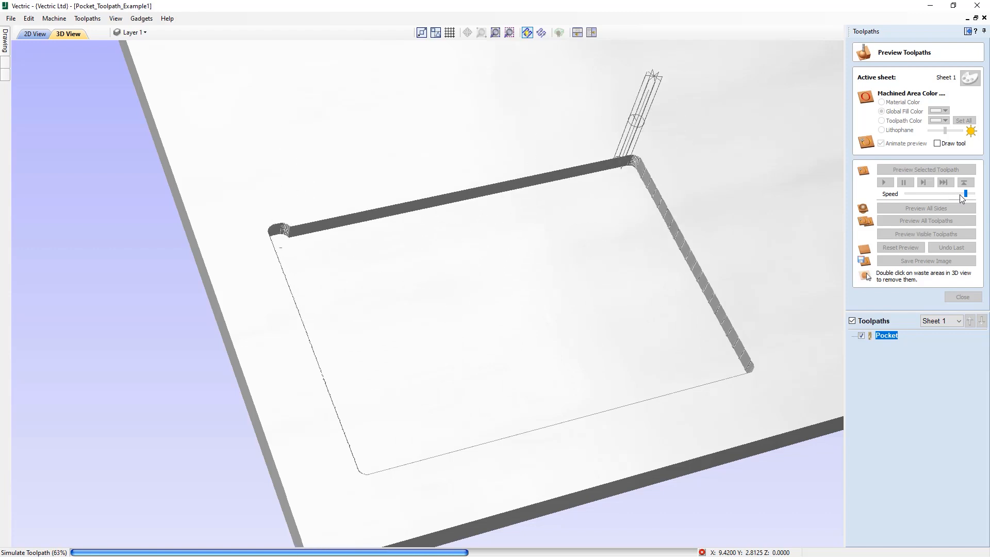
{"action": "left_click_drag", "start_coordinate": [966, 195], "coordinate": [937, 195]}
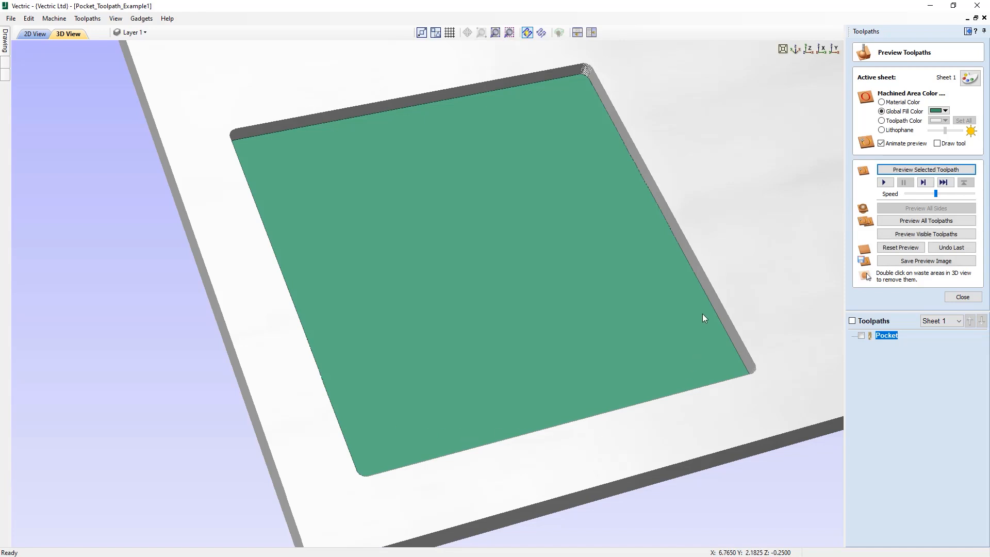
{"action": "middle_click_drag", "start_coordinate": [688, 249], "coordinate": [518, 308]}
{"action": "scroll", "coordinate": [652, 269], "scroll_direction": "up", "scroll_amount": 5}
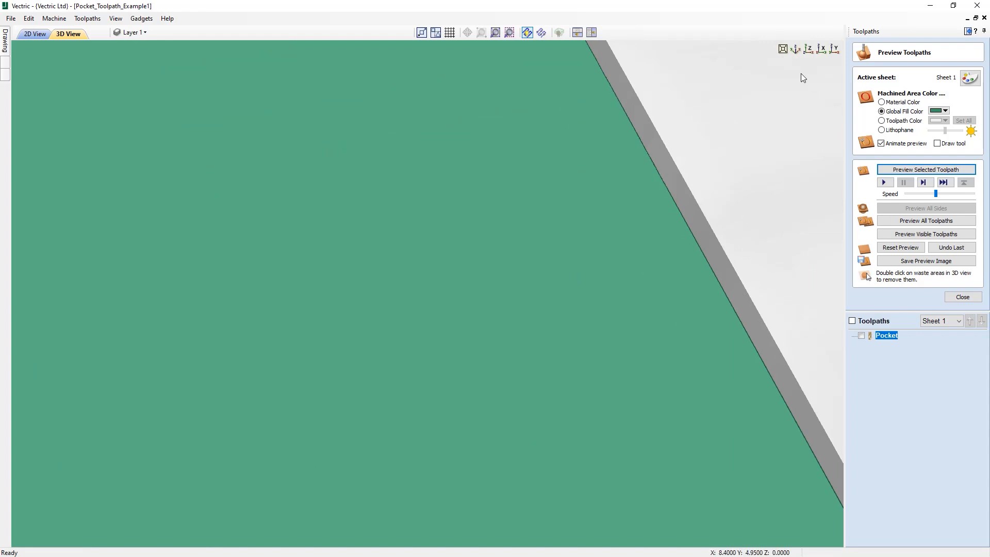
Reset the preview in a top-down view and show the Pocket toolpath's lines and its summary of cutting data
{"action": "left_click", "coordinate": [809, 50]}
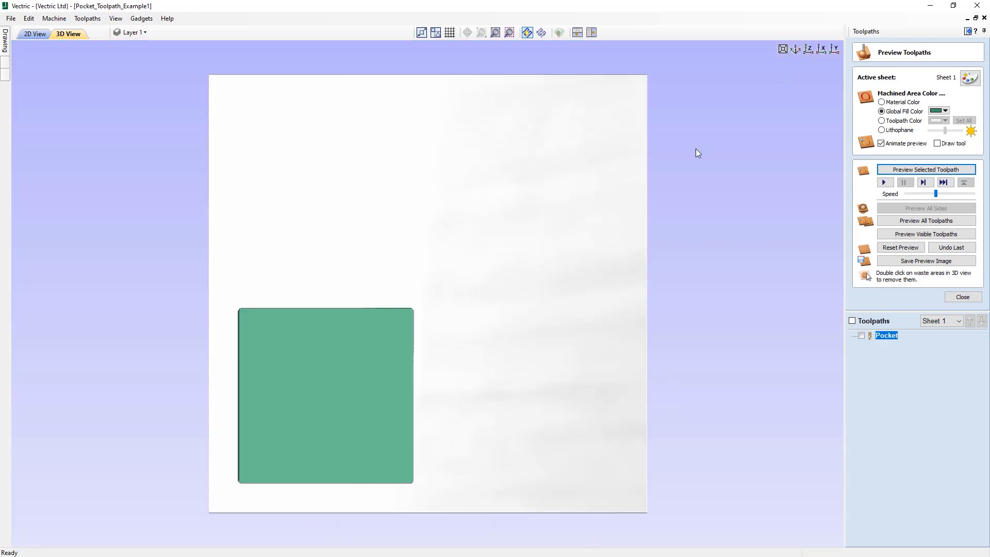
{"action": "left_click", "coordinate": [901, 247]}
{"action": "left_click", "coordinate": [861, 336]}
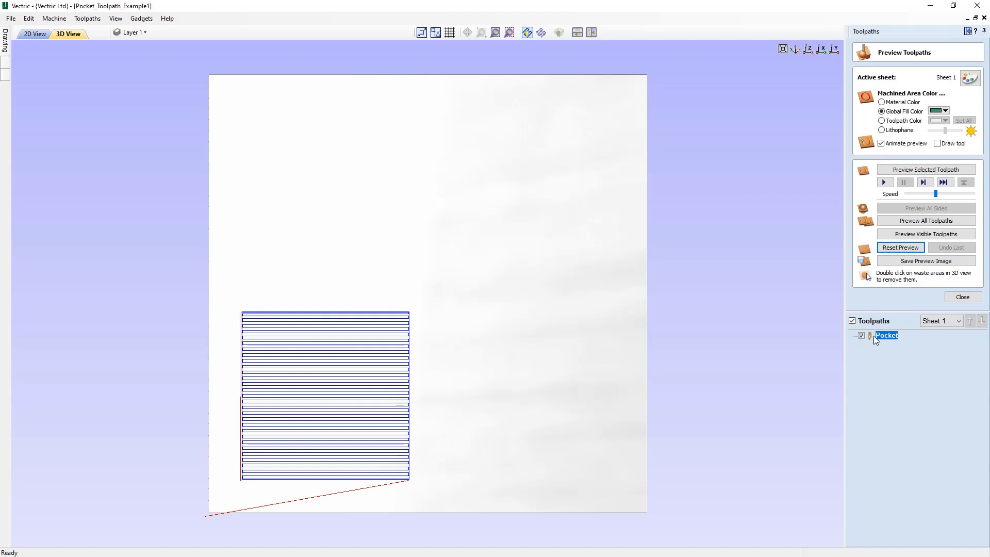
{"action": "mouse_move", "coordinate": [885, 336]}
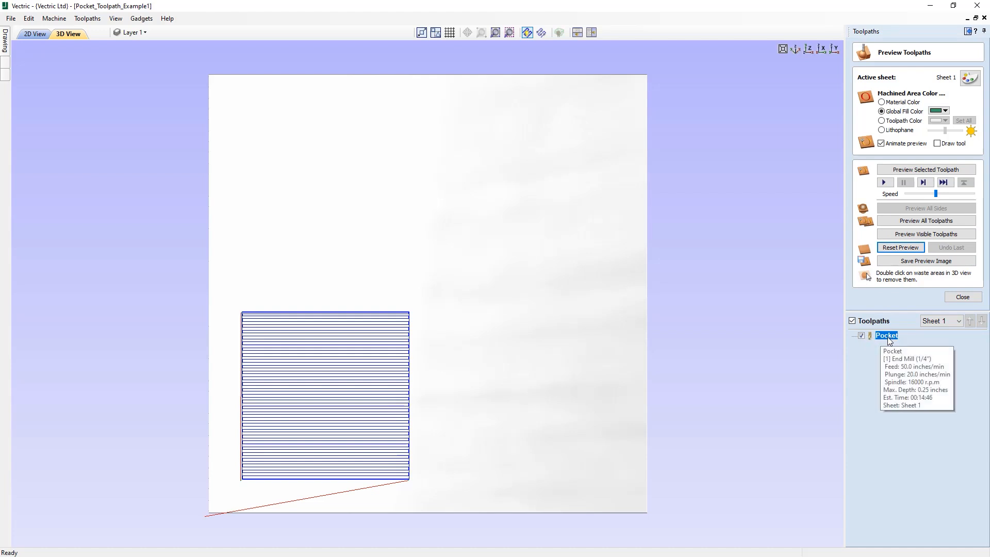
Set the Pocket toolpath's raster angle to 90 degrees and recalculate it
{"action": "double_click", "coordinate": [889, 335]}
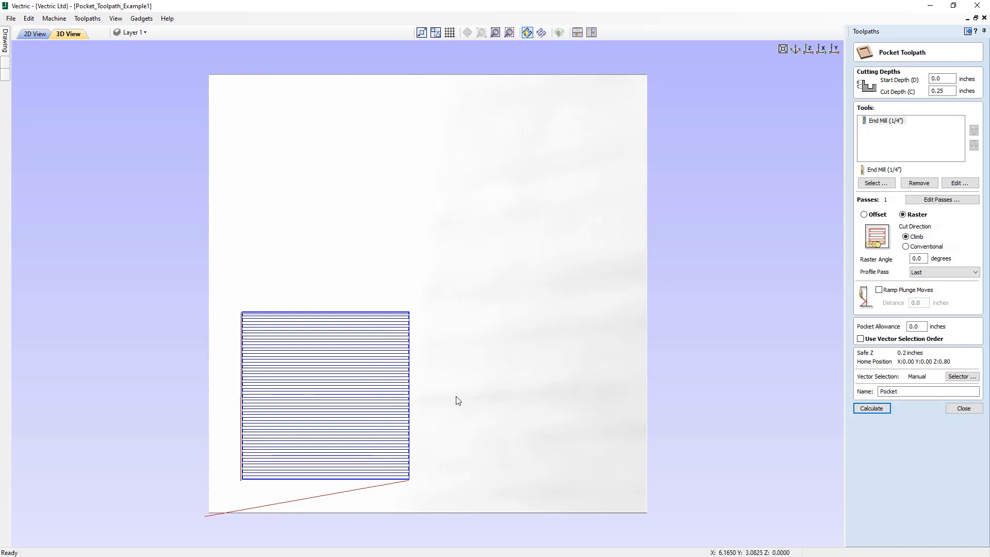
{"action": "double_click", "coordinate": [923, 258]}
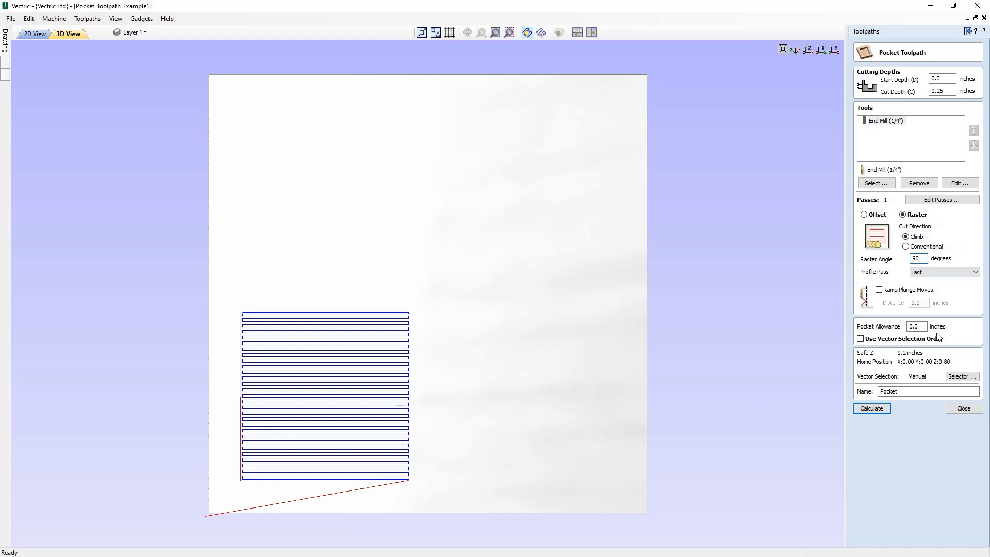
{"action": "left_click", "coordinate": [872, 409]}
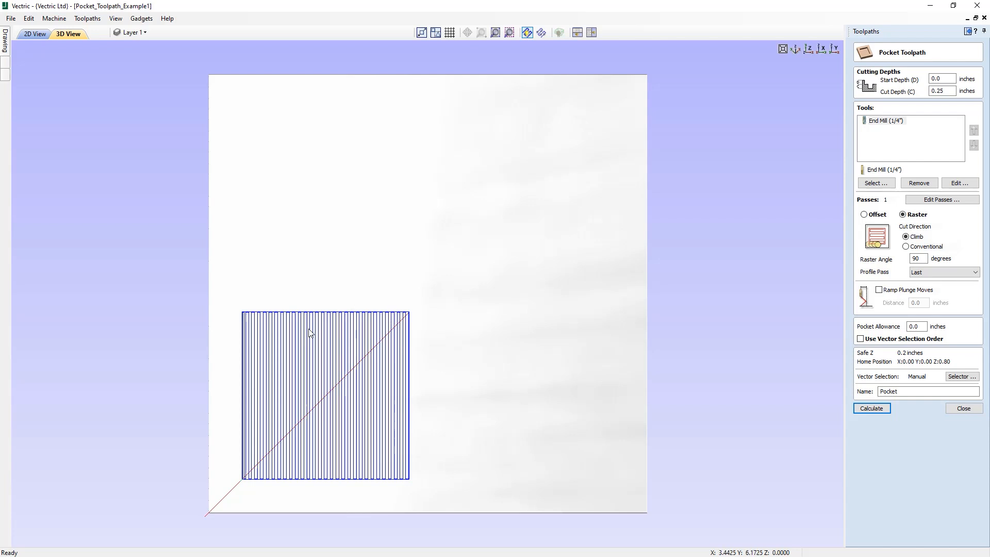
Change the Pocket toolpath's raster angle to 30 degrees and recalculate the diagonal clearing lines
{"action": "double_click", "coordinate": [924, 255]}
{"action": "type", "text": "30"}
{"action": "left_click", "coordinate": [879, 410]}
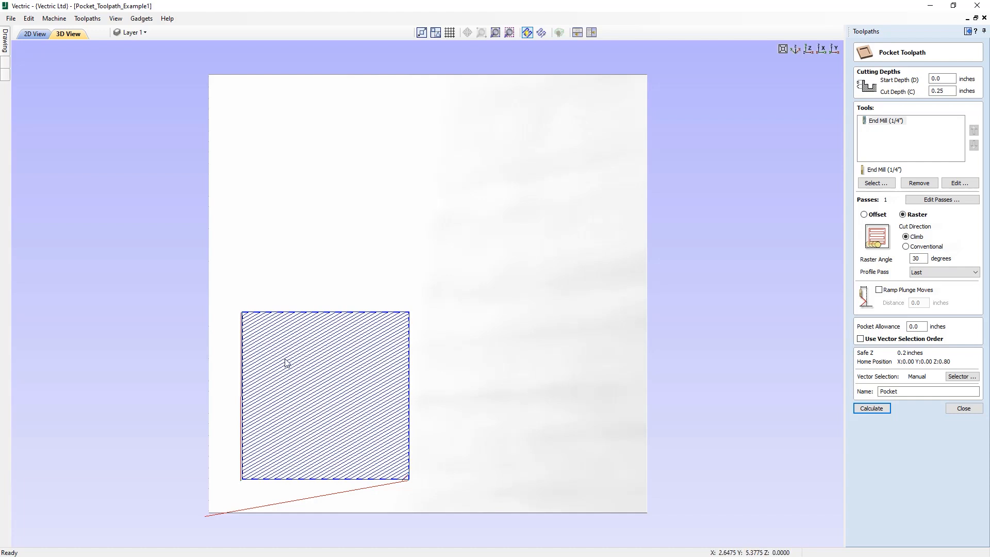
Return the Pocket toolpath's raster angle to 0 degrees and recalculate it
{"action": "left_click_drag", "start_coordinate": [922, 258], "coordinate": [909, 258]}
{"action": "type", "text": "0"}
{"action": "left_click", "coordinate": [877, 409]}
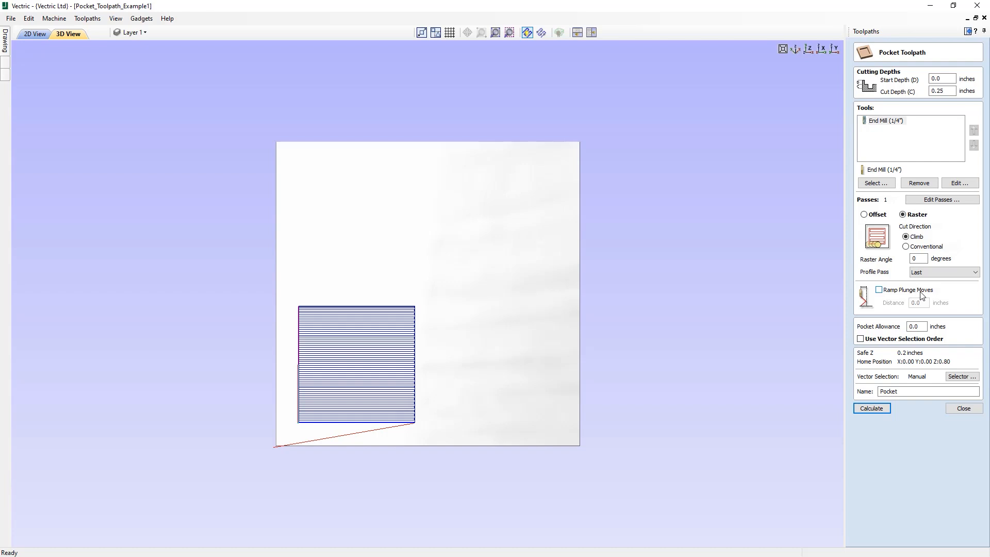
Enable Ramp Plunge Moves with a distance of 1 inch, recalculate the Pocket toolpath, and inspect the ramps from the side
{"action": "left_click", "coordinate": [880, 290]}
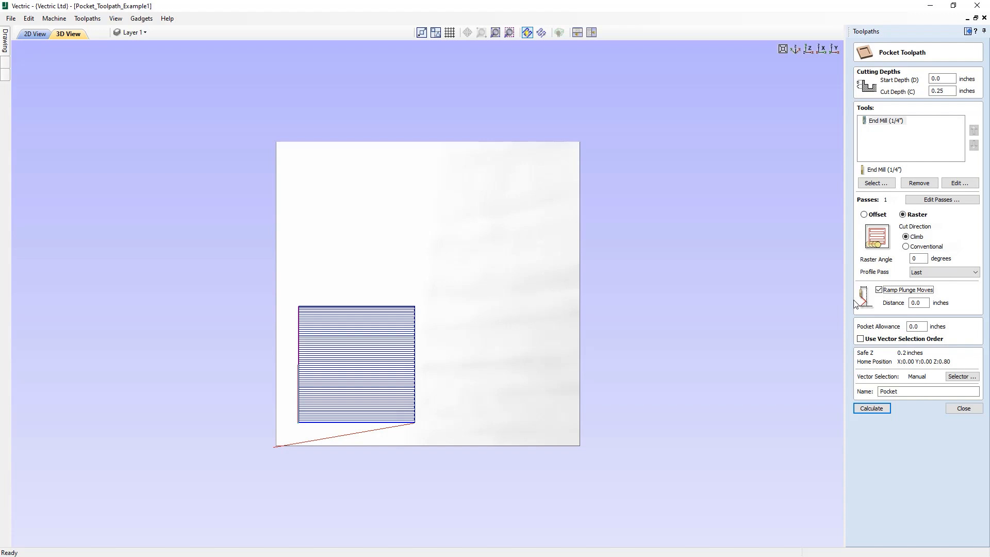
{"action": "left_click", "coordinate": [918, 303]}
{"action": "left_click_drag", "start_coordinate": [917, 304], "coordinate": [907, 303]}
{"action": "type", "text": "1"}
{"action": "left_click", "coordinate": [874, 409]}
{"action": "left_click", "coordinate": [835, 49]}
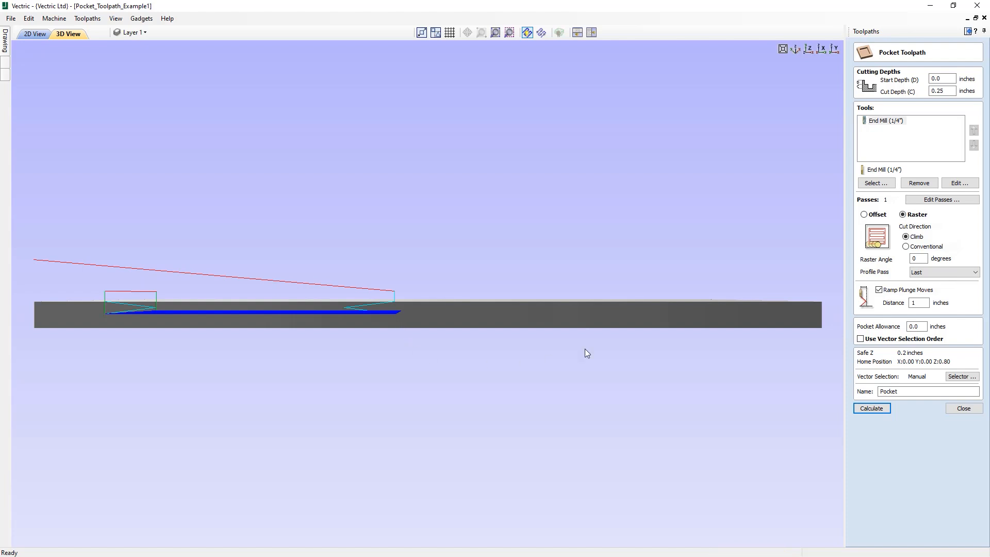
{"action": "left_click", "coordinate": [808, 49]}
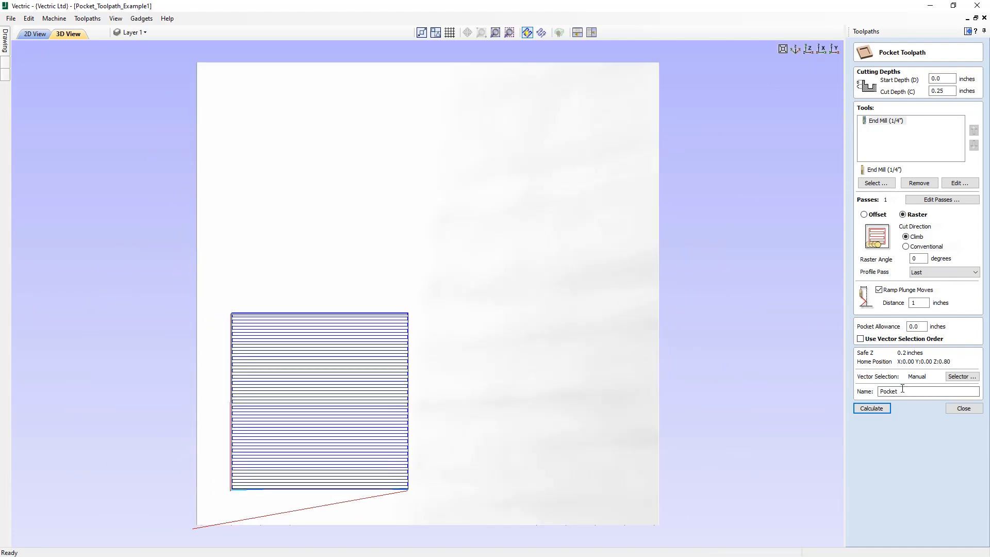
Arrange the 2D and 3D views side by side, leave the pocket settings, and hide the Pocket toolpath
{"action": "left_click", "coordinate": [879, 290]}
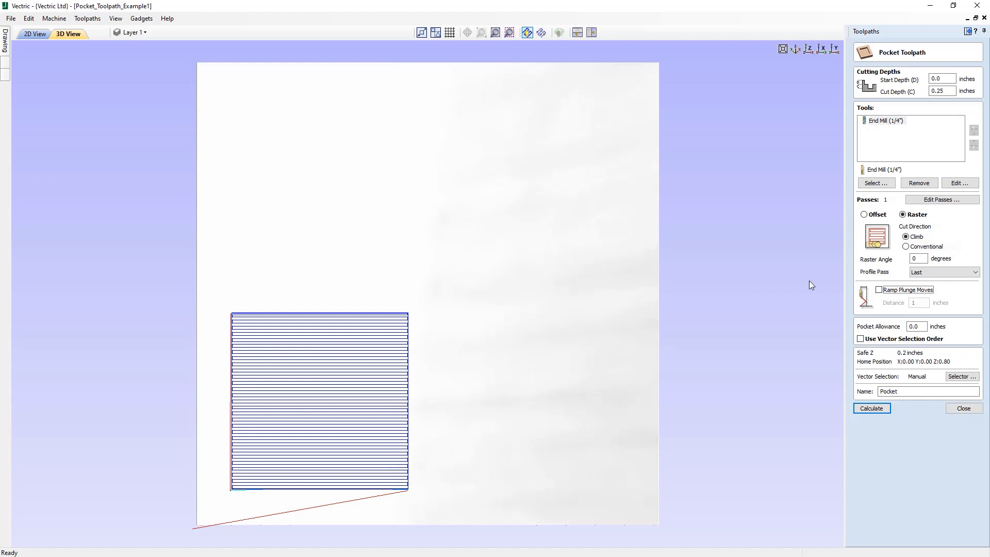
{"action": "left_click", "coordinate": [592, 32]}
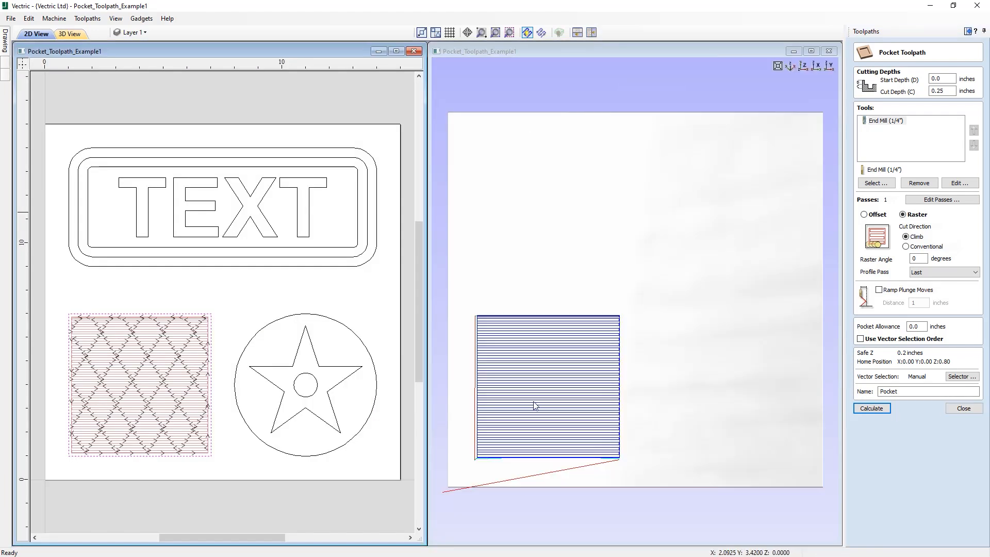
{"action": "left_click", "coordinate": [963, 408]}
{"action": "left_click", "coordinate": [861, 194]}
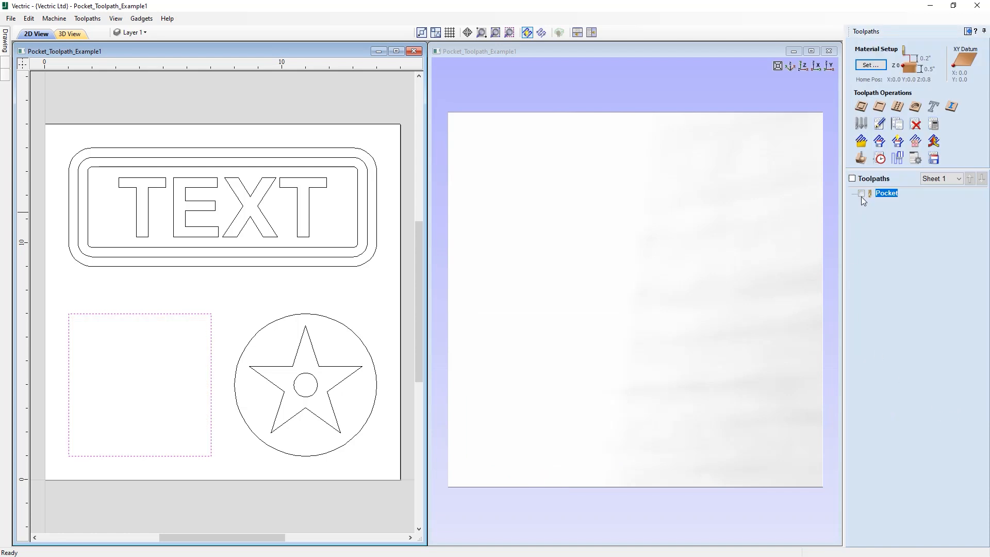
Calculate a new 0.25-inch-deep raster pocket toolpath from all the vectors with Ramp Plunge Moves turned off
{"action": "left_click", "coordinate": [378, 318]}
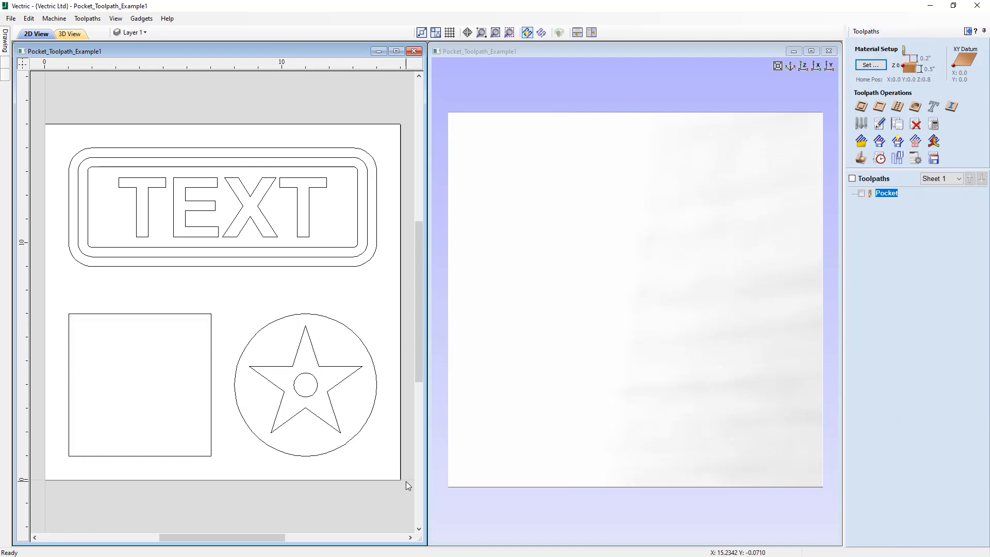
{"action": "key", "text": "ctrl+a"}
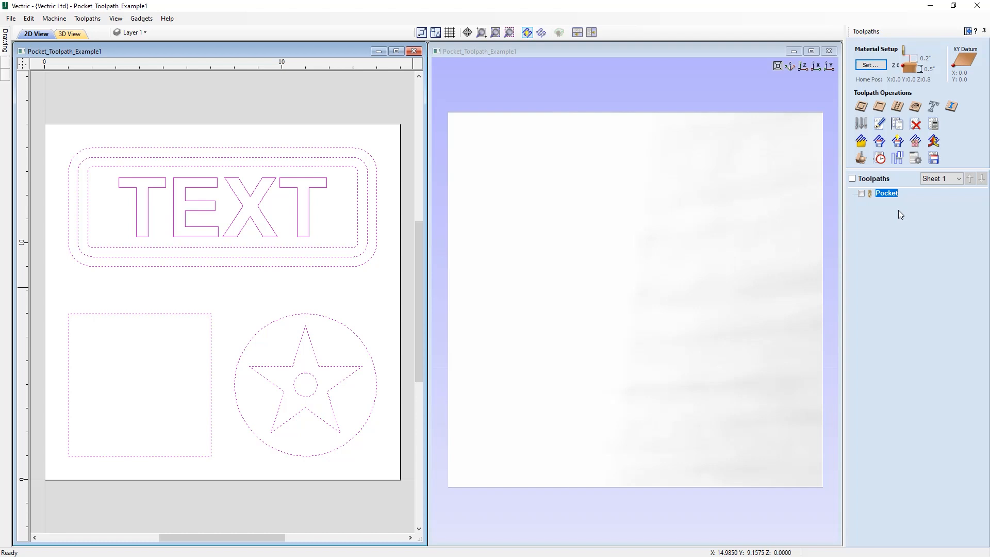
{"action": "left_click", "coordinate": [879, 107]}
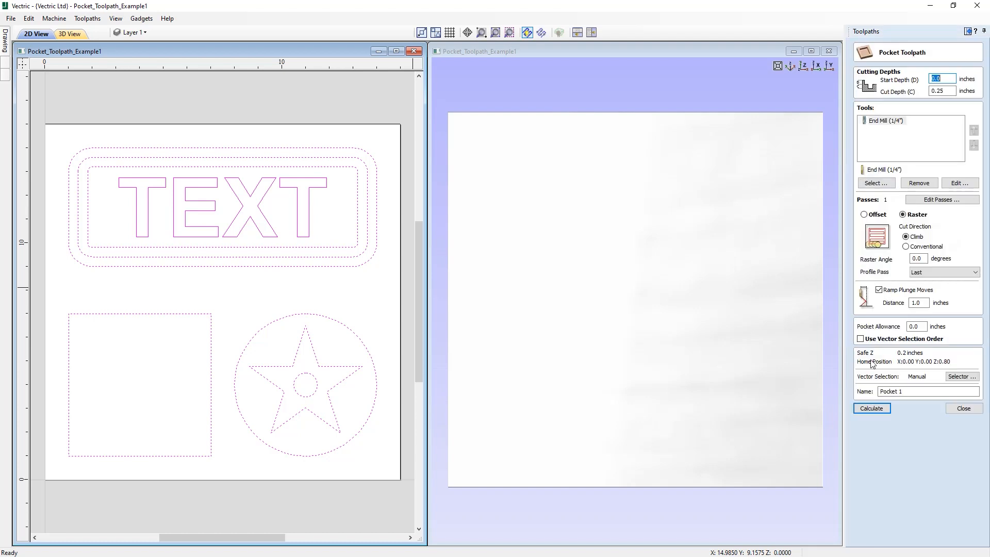
{"action": "left_click", "coordinate": [871, 411]}
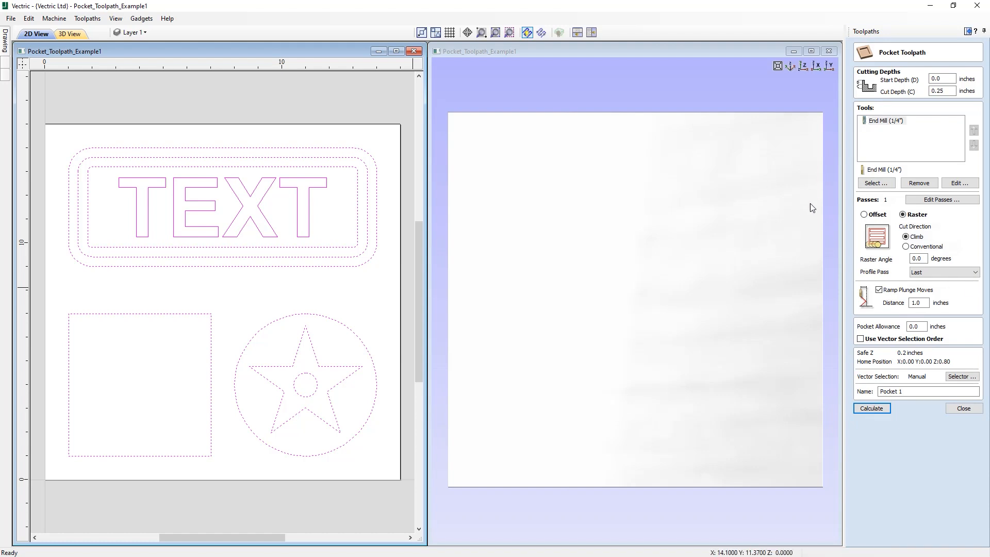
{"action": "left_click", "coordinate": [891, 292]}
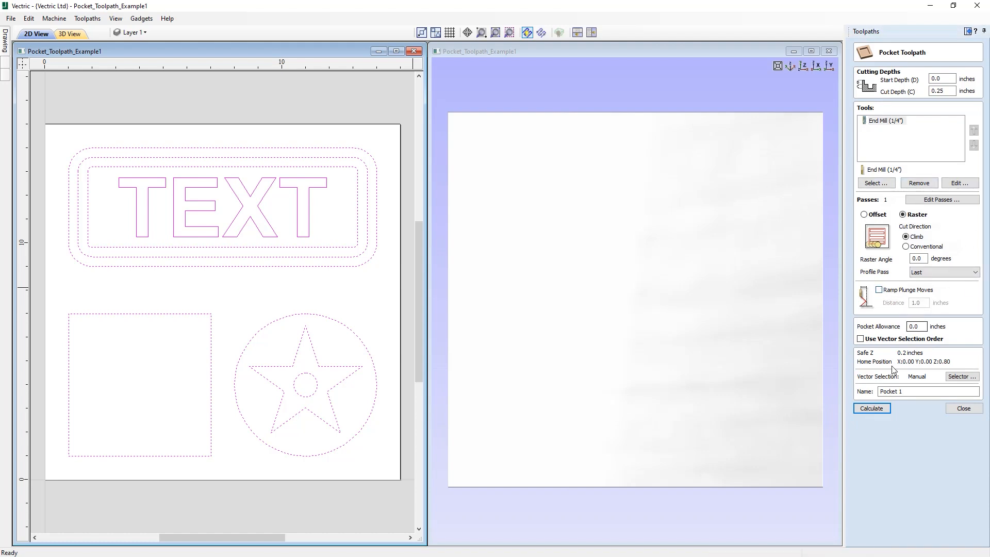
{"action": "left_click", "coordinate": [872, 409]}
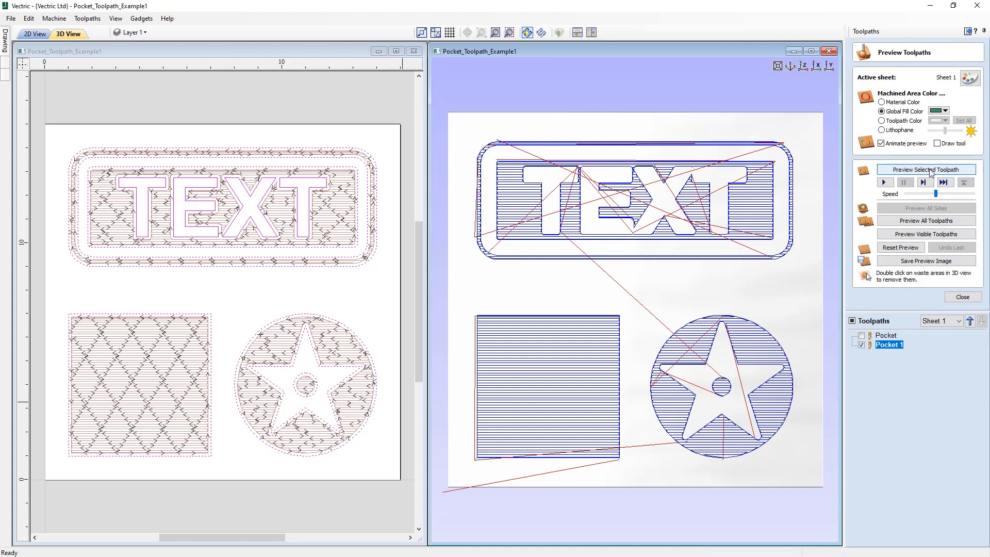
Simulate the Pocket 1 toolpath across all the shapes, raising the animation speed to maximum while it runs
{"action": "left_click", "coordinate": [930, 168]}
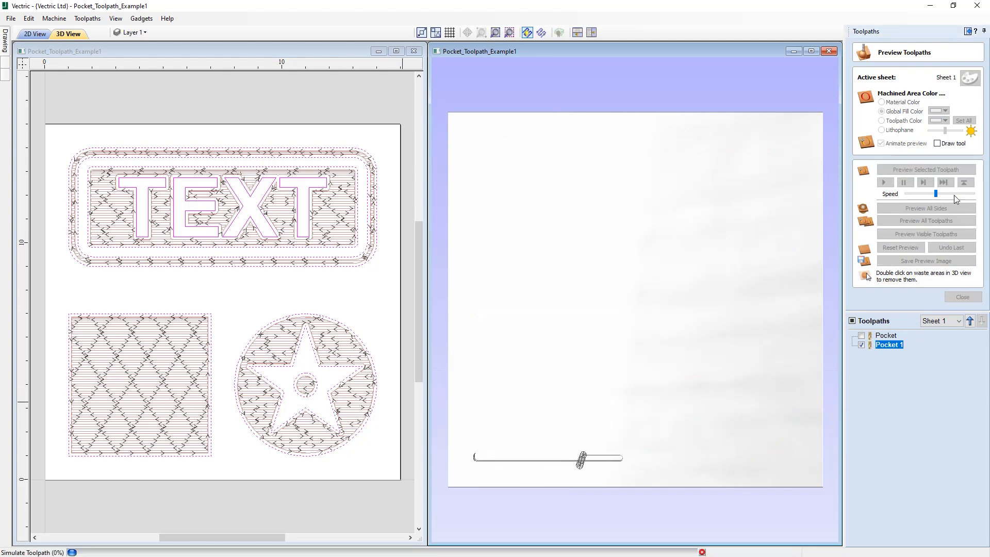
{"action": "mouse_move", "coordinate": [958, 194]}
{"action": "left_mouse_down"}
{"action": "mouse_move", "coordinate": [967, 198]}
{"action": "mouse_move", "coordinate": [942, 201]}
{"action": "left_mouse_up"}
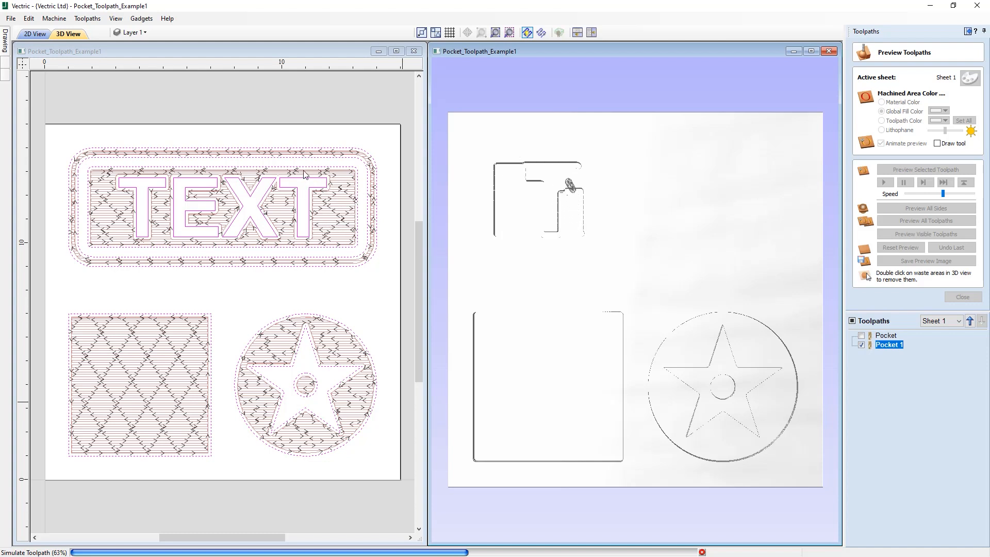
{"action": "left_click_drag", "start_coordinate": [943, 196], "coordinate": [964, 196]}
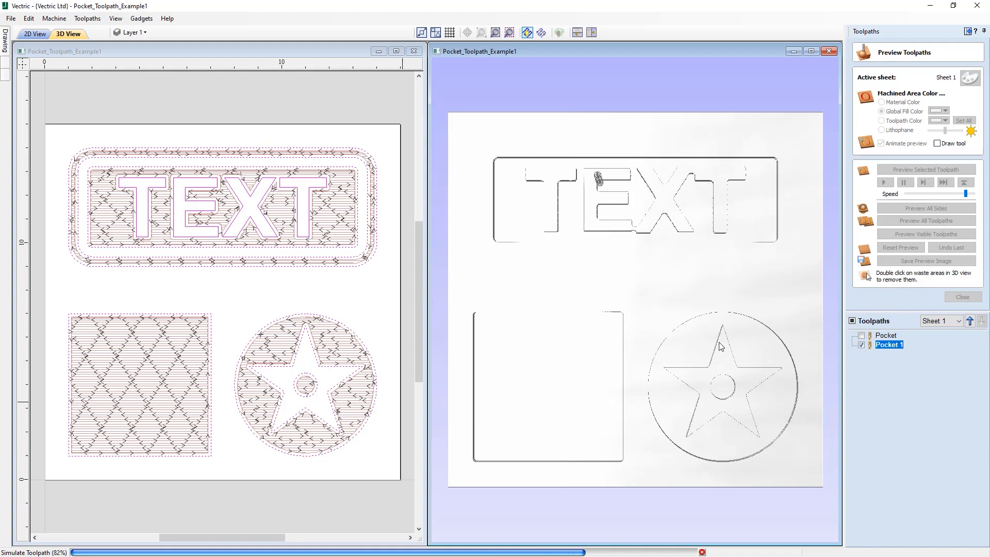
{"action": "left_click_drag", "start_coordinate": [966, 194], "coordinate": [974, 194]}
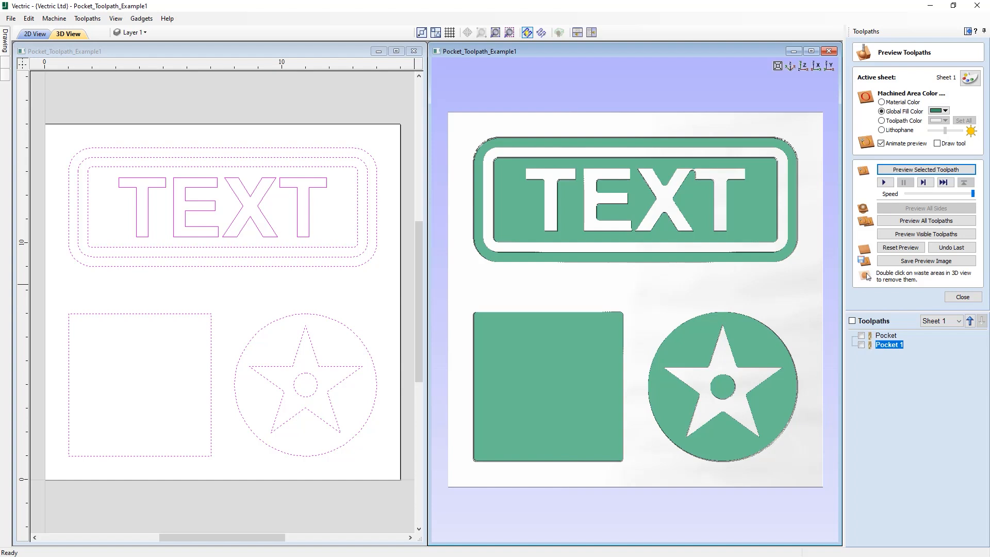
Edit Pocket 1 to exclude the innermost border around the text and the star, and recalculate it
{"action": "double_click", "coordinate": [888, 345]}
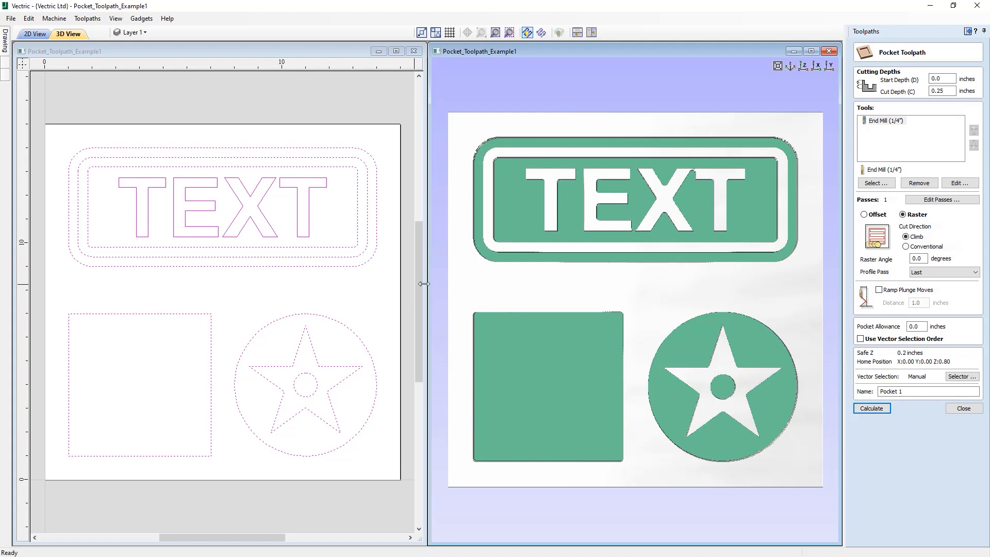
{"action": "left_click", "coordinate": [359, 174], "text": "ctrl"}
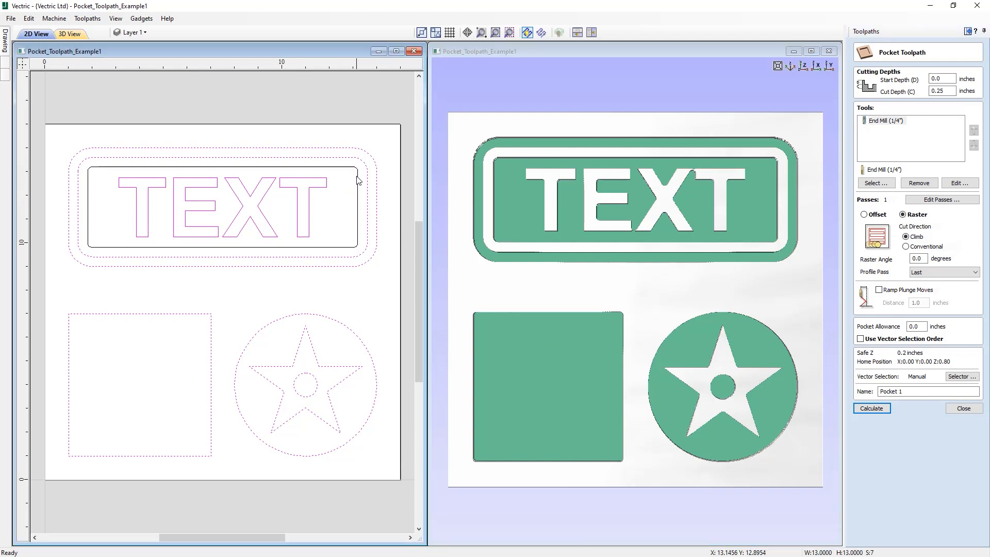
{"action": "left_click", "coordinate": [316, 358], "text": "ctrl"}
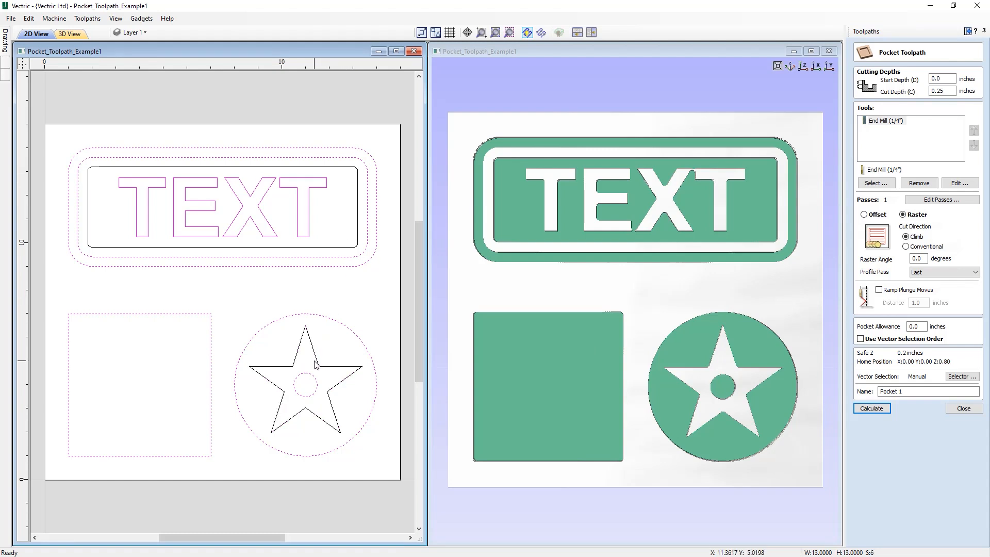
{"action": "left_click", "coordinate": [873, 408]}
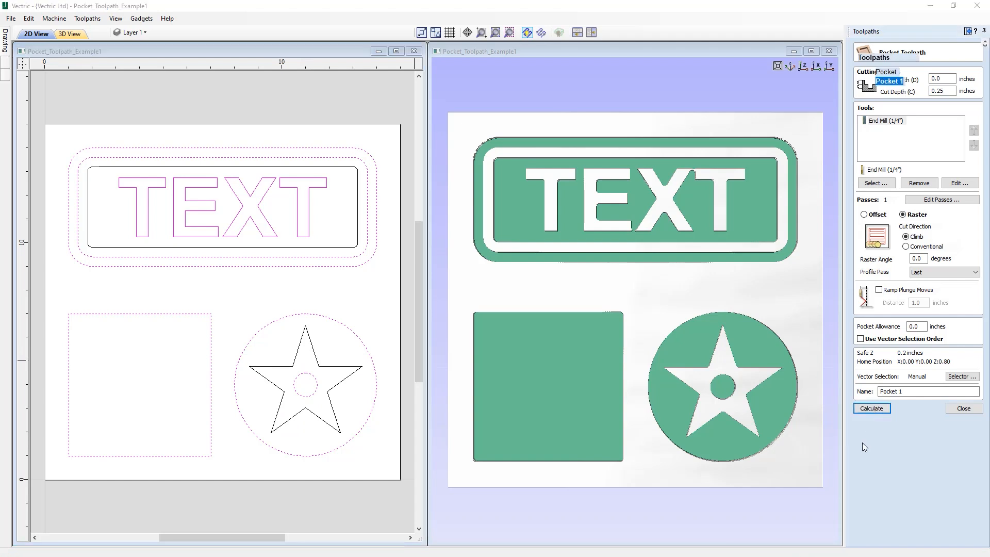
Simulate the revised Pocket 1 toolpath on a fresh preview, inspect the pockets at an angle, and clear the preview
{"action": "left_click", "coordinate": [902, 248]}
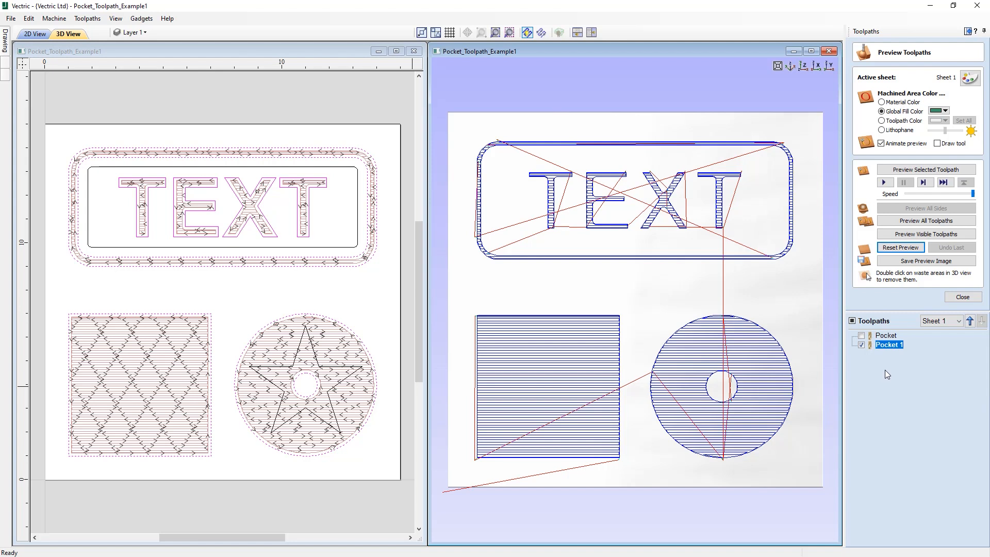
{"action": "left_click", "coordinate": [927, 168]}
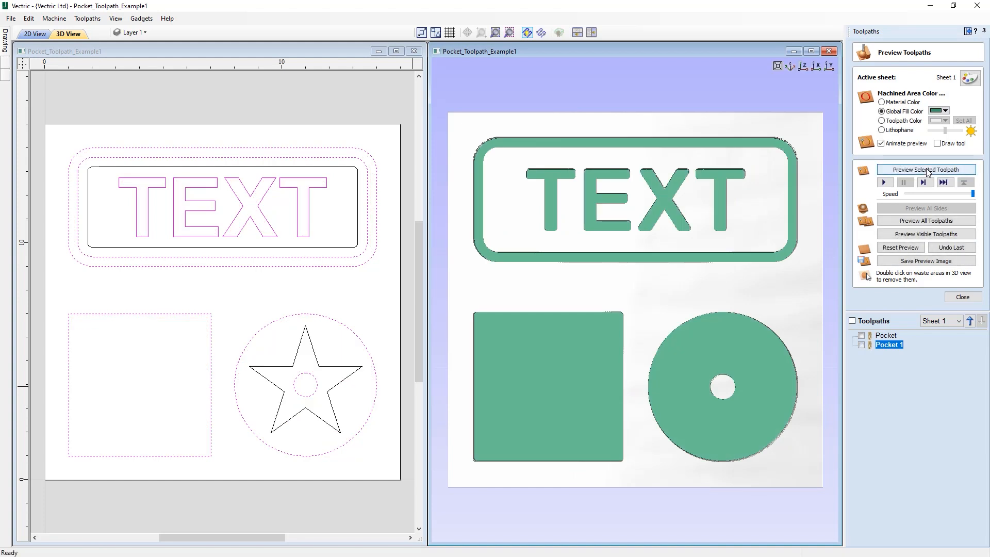
{"action": "left_click_drag", "start_coordinate": [691, 331], "coordinate": [660, 251]}
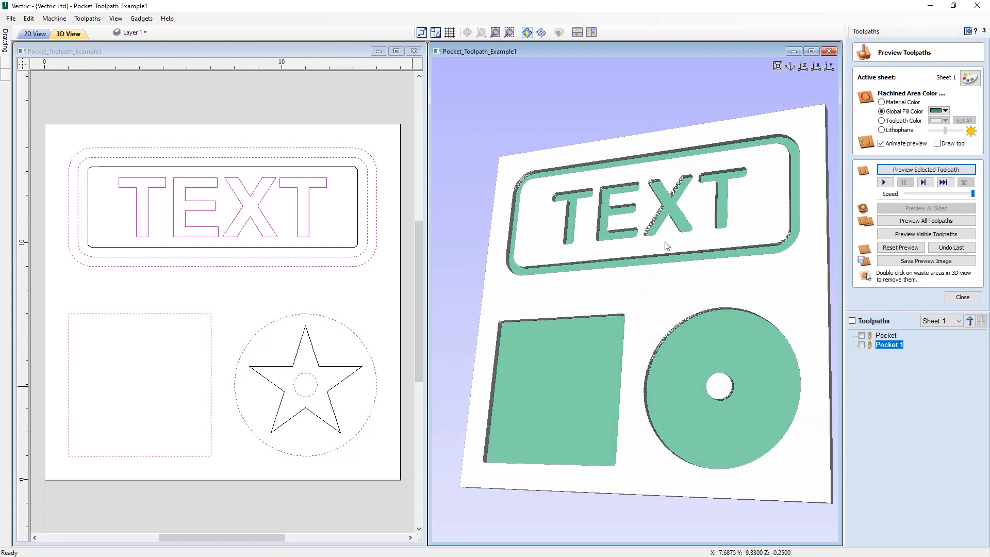
{"action": "left_click", "coordinate": [802, 68]}
{"action": "left_click", "coordinate": [900, 247]}
{"action": "left_click", "coordinate": [963, 298]}
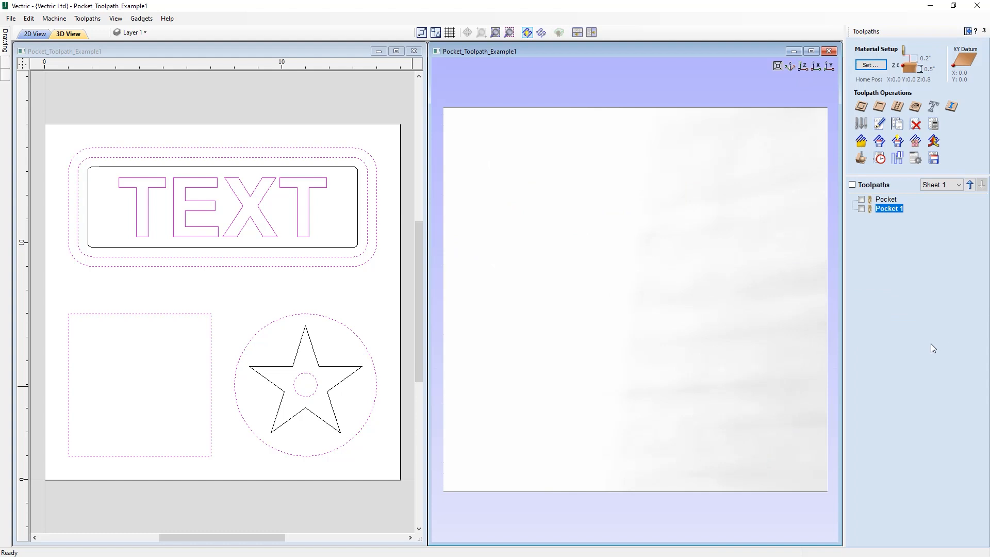
Delete the Pocket 1 toolpath from the toolpath list
{"action": "right_click", "coordinate": [887, 209]}
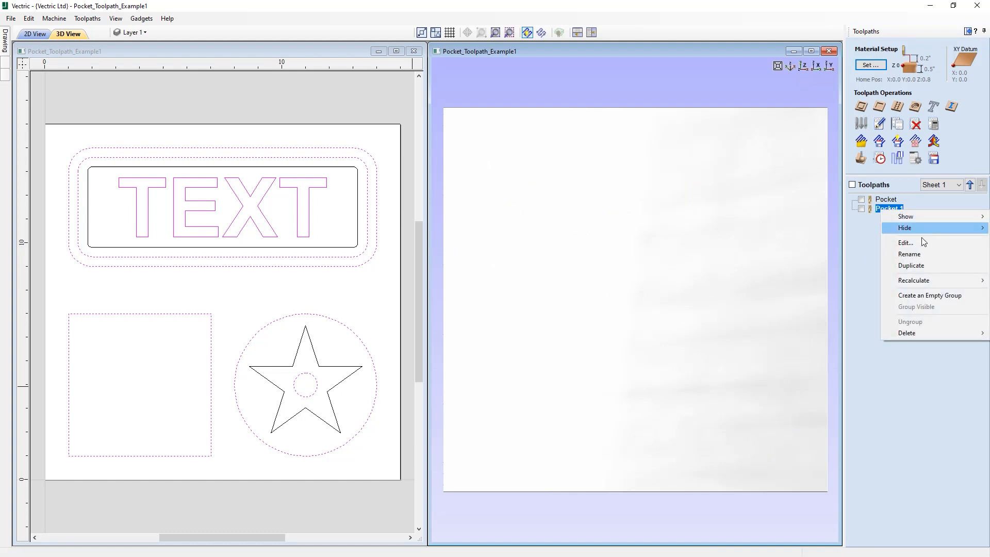
{"action": "mouse_move", "coordinate": [922, 334]}
{"action": "left_click", "coordinate": [860, 332]}
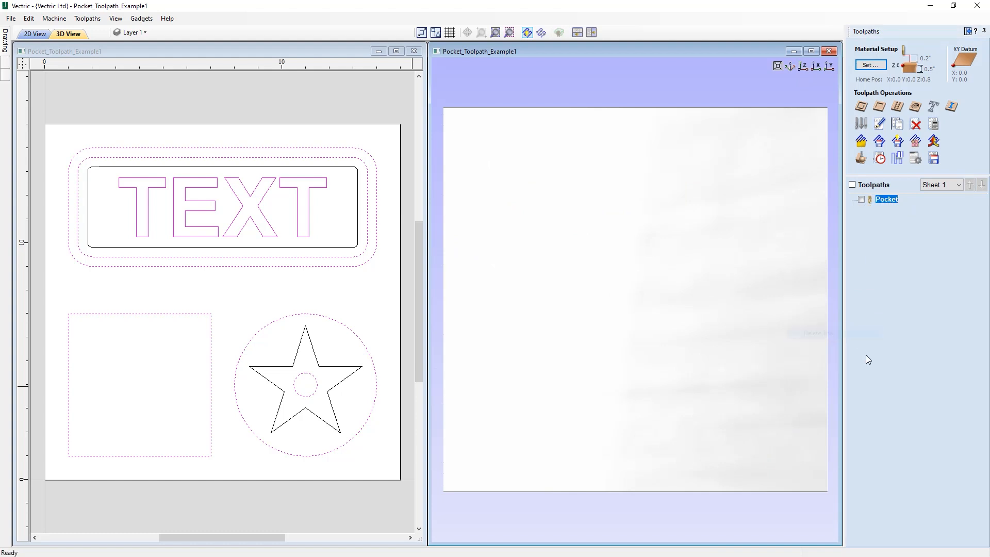
Edit the Pocket toolpath to include all the vectors and set its 1/4" end mill's pass depth to 0.1 inches
{"action": "double_click", "coordinate": [887, 201]}
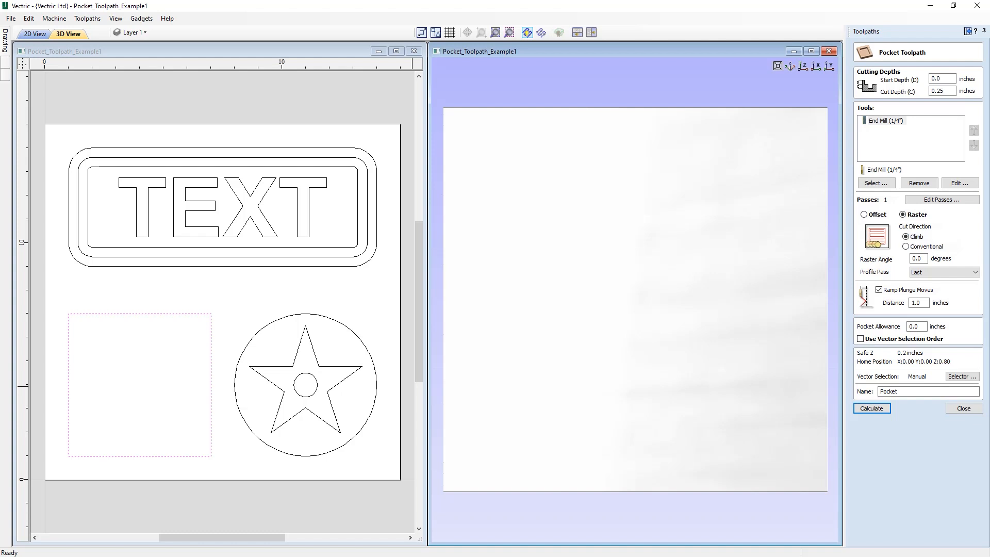
{"action": "left_click_drag", "start_coordinate": [54, 124], "coordinate": [406, 485]}
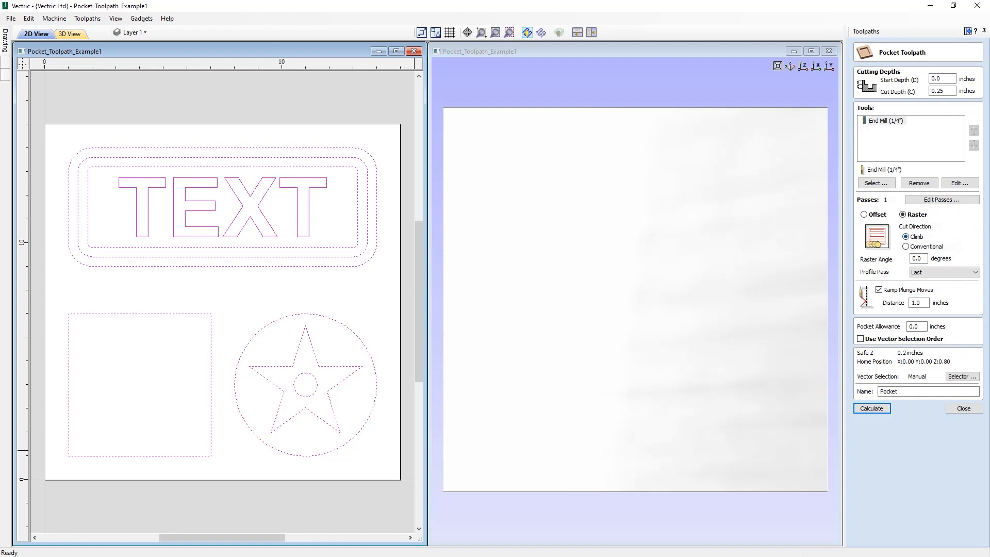
{"action": "left_click", "coordinate": [958, 184]}
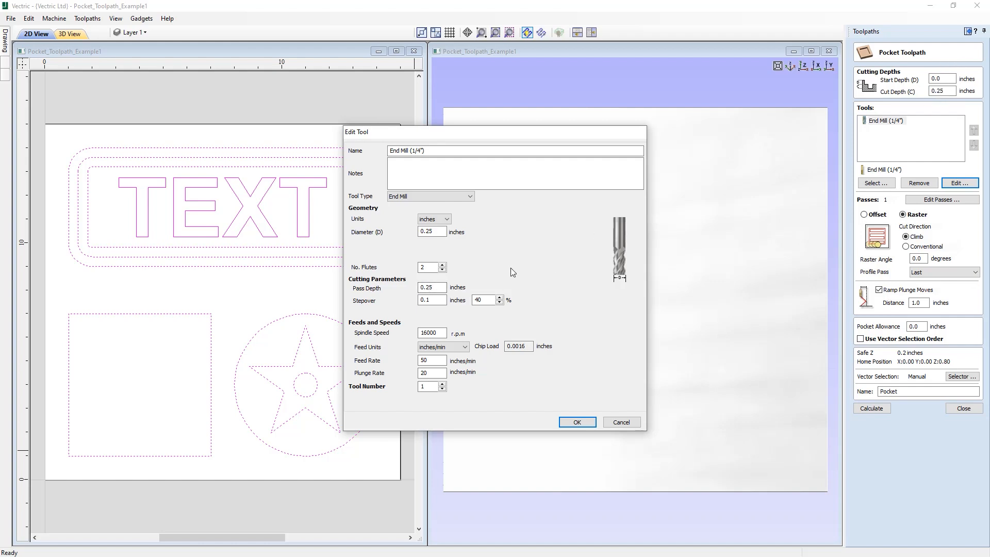
{"action": "left_click_drag", "start_coordinate": [427, 288], "coordinate": [441, 288]}
{"action": "left_click", "coordinate": [576, 423]}
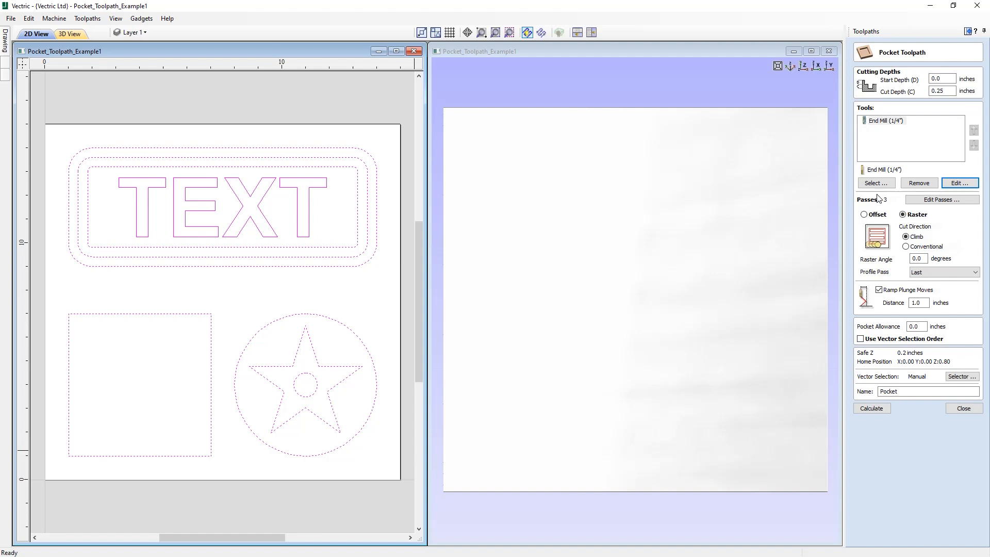
Open the pass depth settings and examine the depth of each of the three passes
{"action": "left_click", "coordinate": [950, 202]}
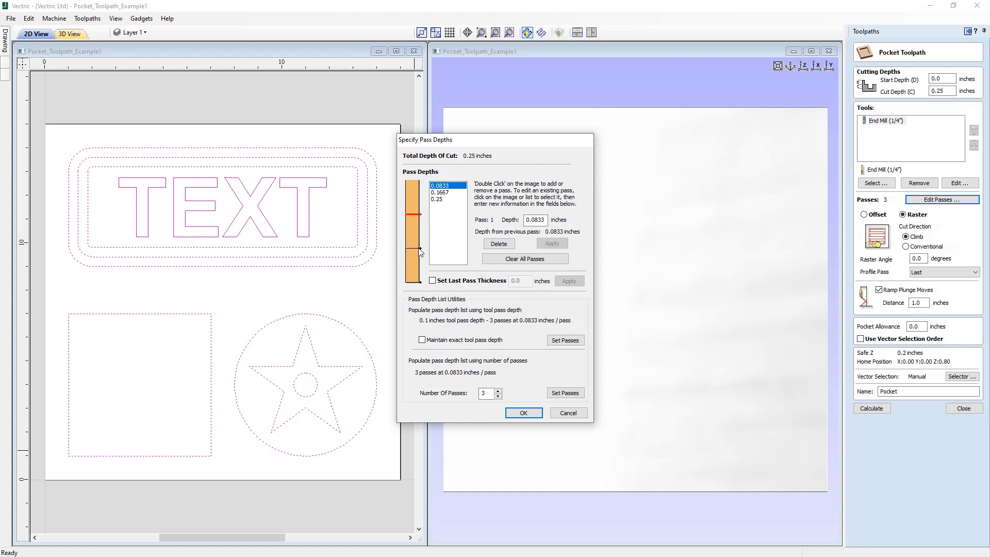
{"action": "left_click", "coordinate": [441, 193]}
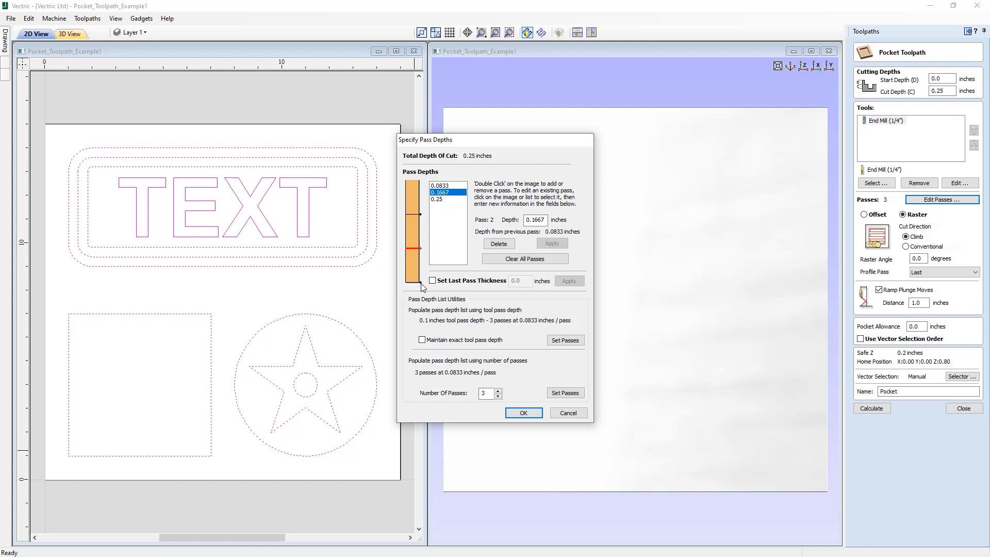
{"action": "left_click", "coordinate": [420, 282]}
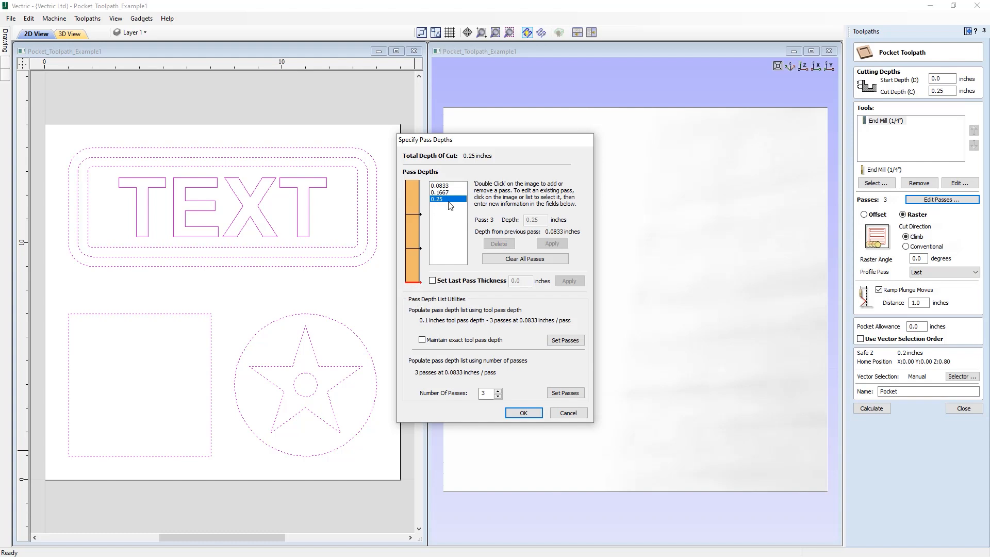
{"action": "left_click", "coordinate": [421, 248]}
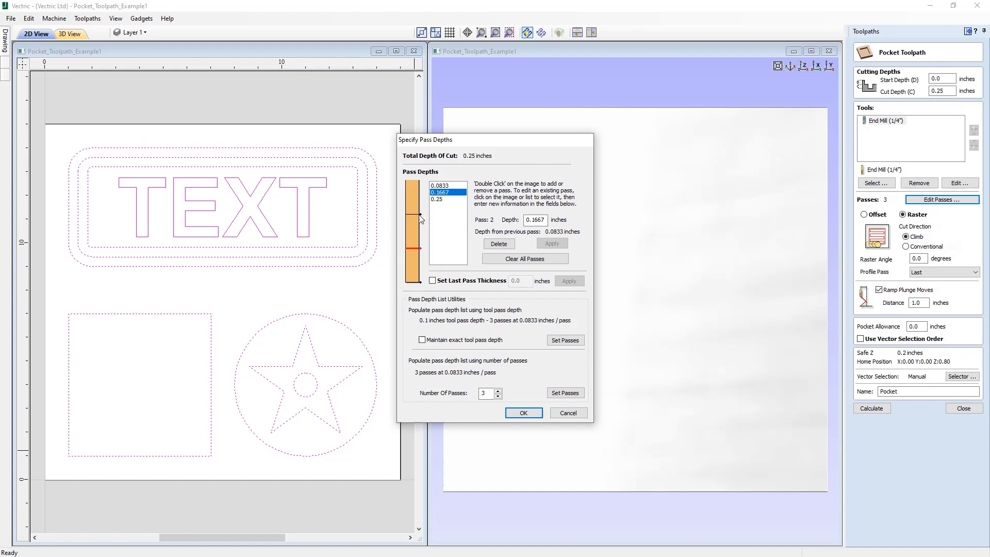
{"action": "left_click", "coordinate": [419, 214]}
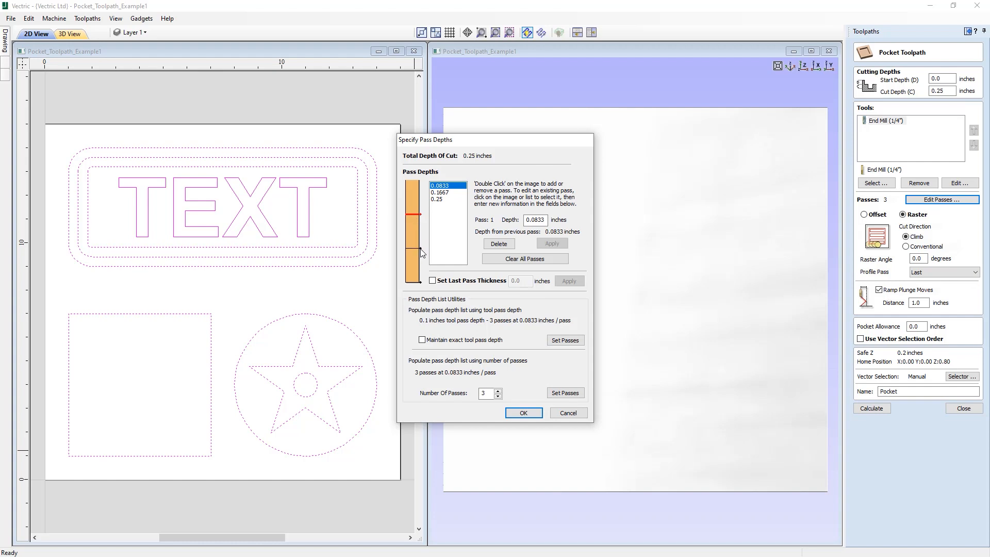
{"action": "left_click", "coordinate": [421, 248]}
{"action": "left_click", "coordinate": [420, 282]}
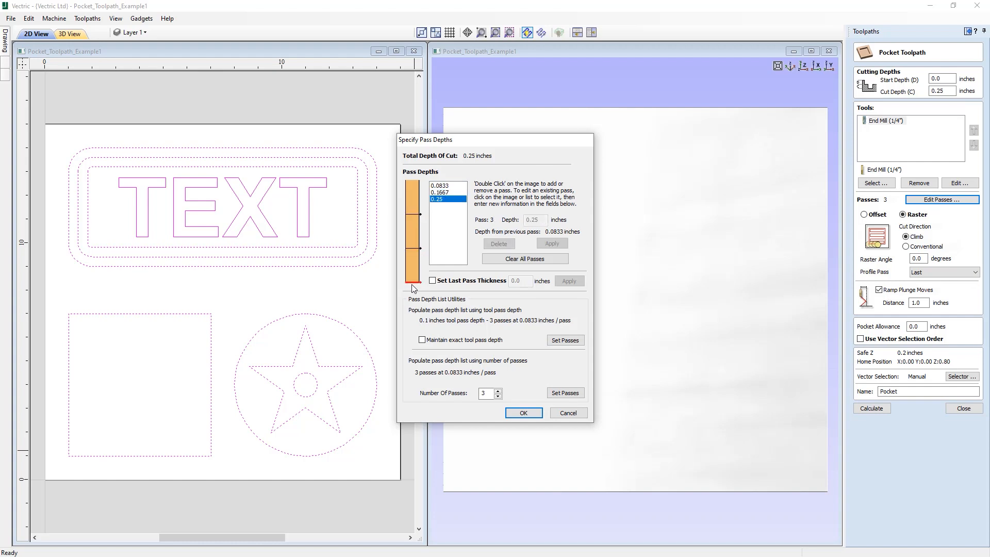
{"action": "left_click", "coordinate": [420, 250]}
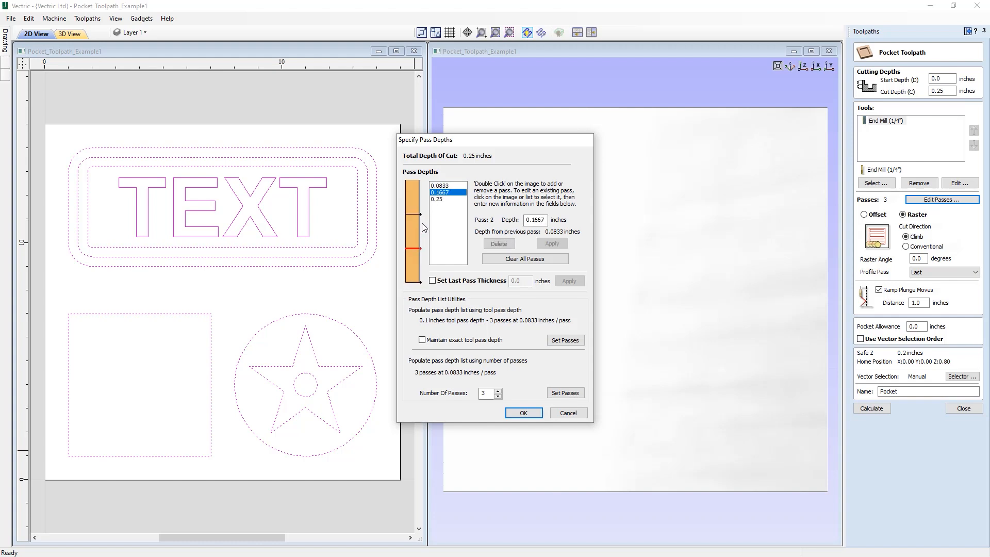
{"action": "left_click", "coordinate": [446, 185]}
{"action": "left_click", "coordinate": [444, 192]}
{"action": "left_click", "coordinate": [444, 199]}
{"action": "left_click", "coordinate": [441, 185]}
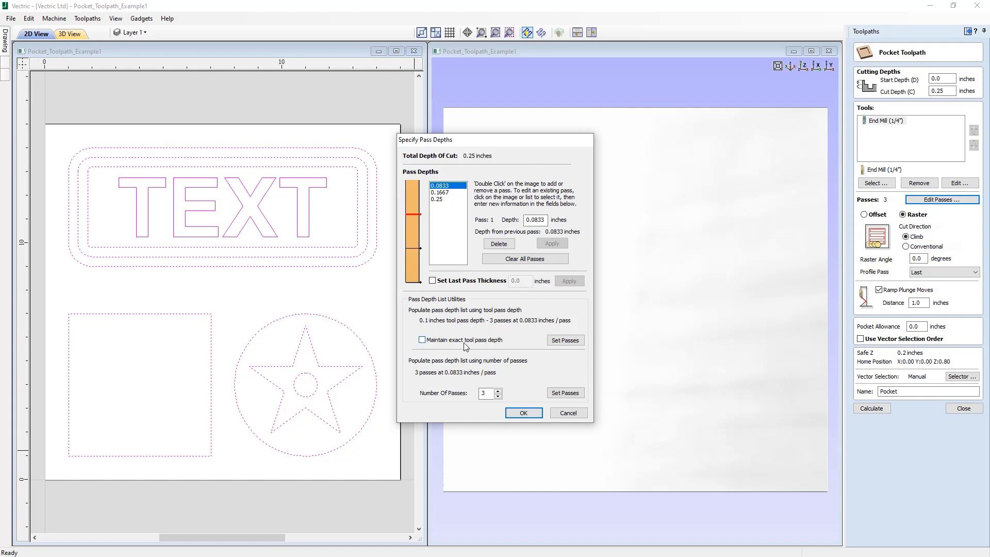
Try repopulating the passes with the exact tool pass depth maintained, and restore the evenly divided passes
{"action": "left_click", "coordinate": [422, 340]}
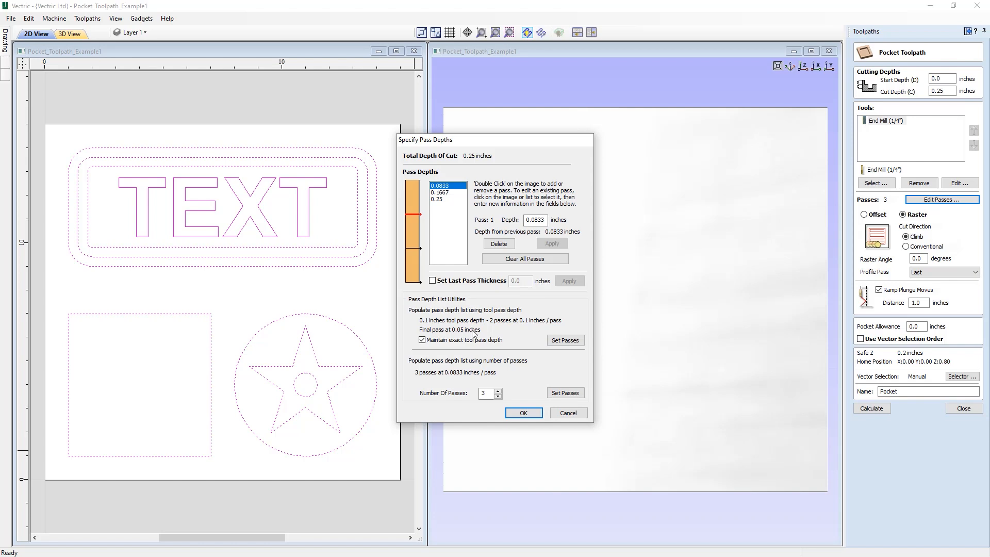
{"action": "left_click", "coordinate": [577, 342]}
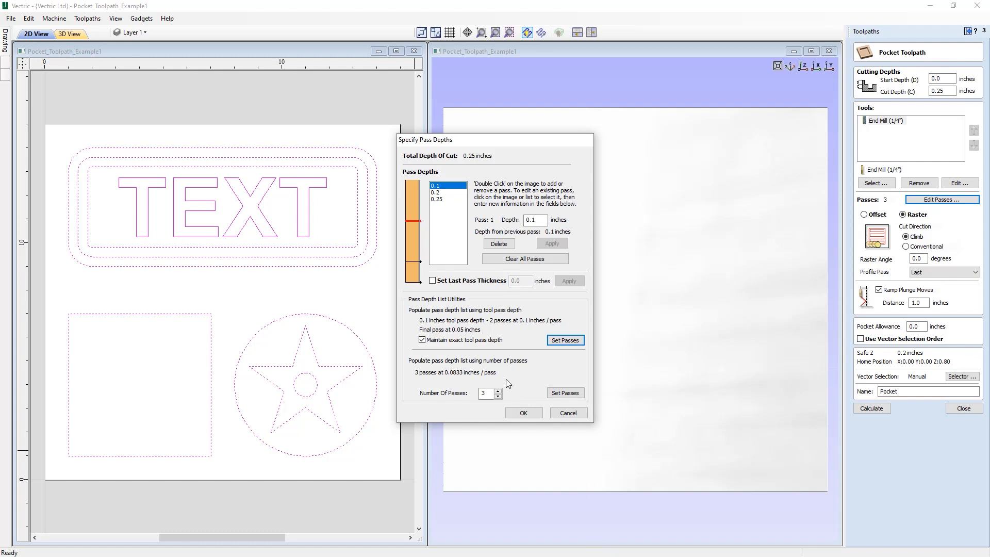
{"action": "left_click", "coordinate": [435, 341]}
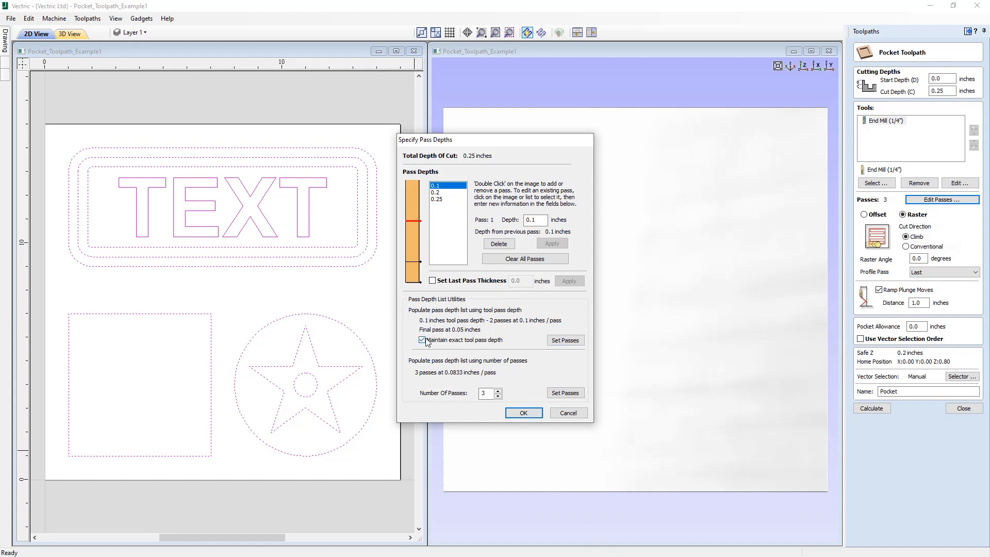
{"action": "left_click", "coordinate": [567, 342]}
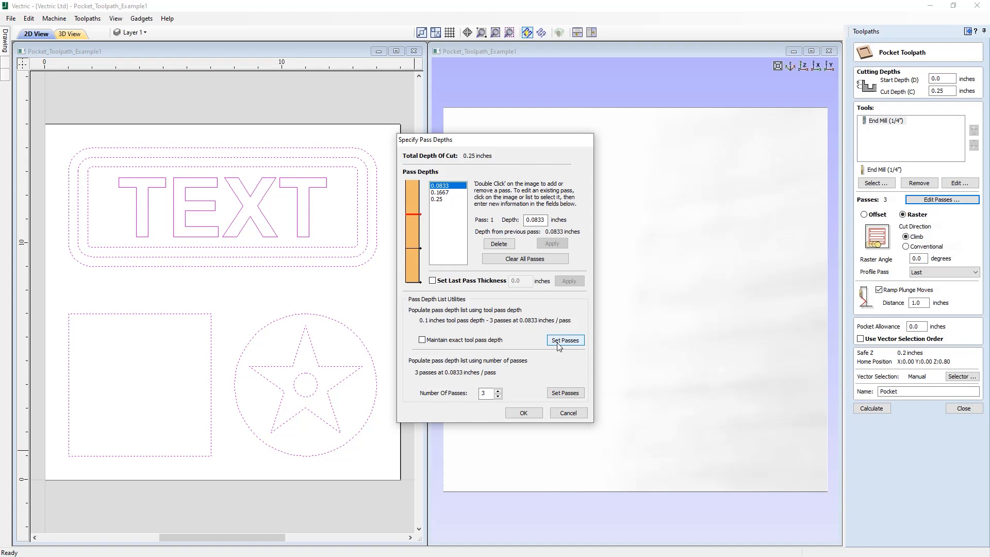
Try increasing the number of passes to 6 and reduce it to 4
{"action": "left_click", "coordinate": [498, 391]}
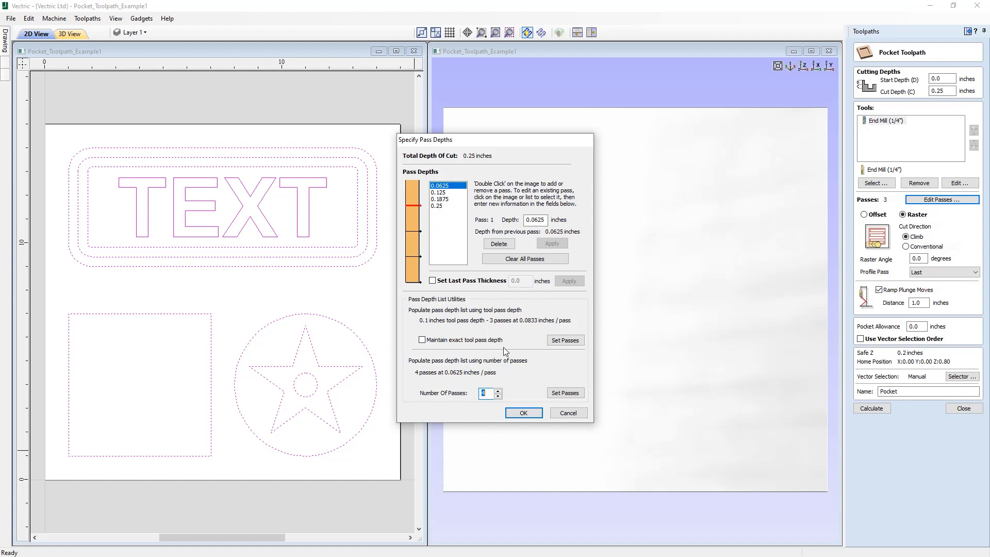
{"action": "left_click", "coordinate": [498, 390]}
{"action": "left_click", "coordinate": [499, 390]}
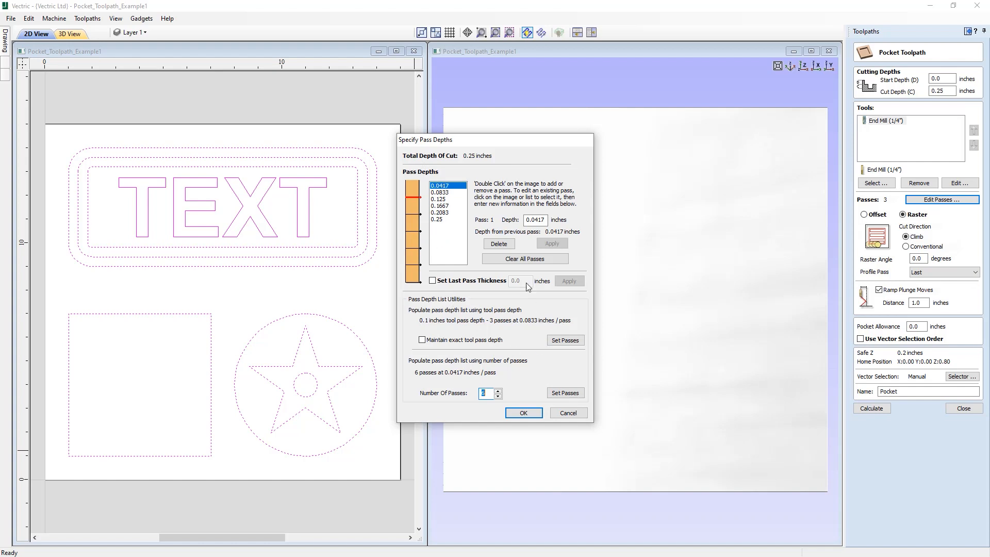
{"action": "left_click", "coordinate": [497, 397]}
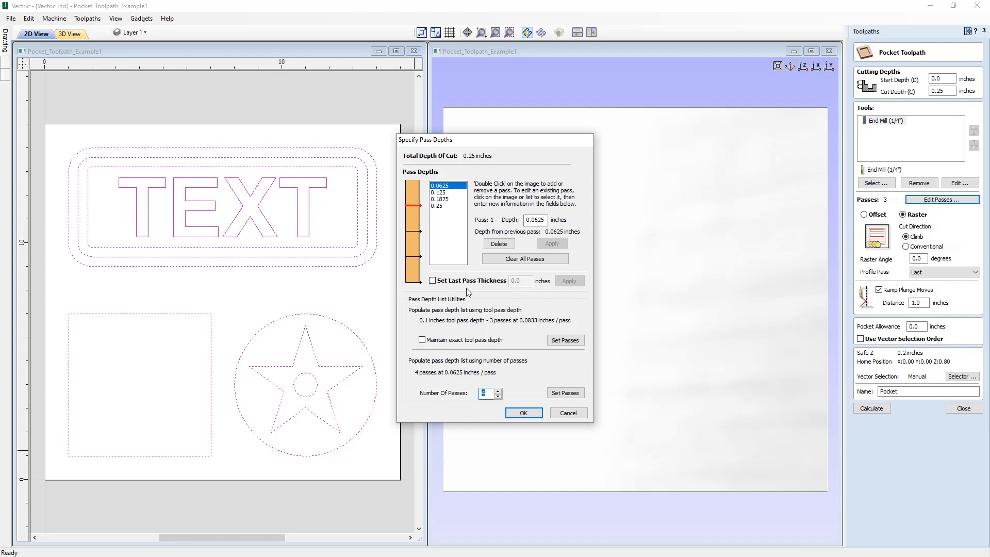
Apply a last pass thickness of 0.02 inches and switch the last pass option off again
{"action": "left_click", "coordinate": [434, 281]}
{"action": "left_click", "coordinate": [526, 281]}
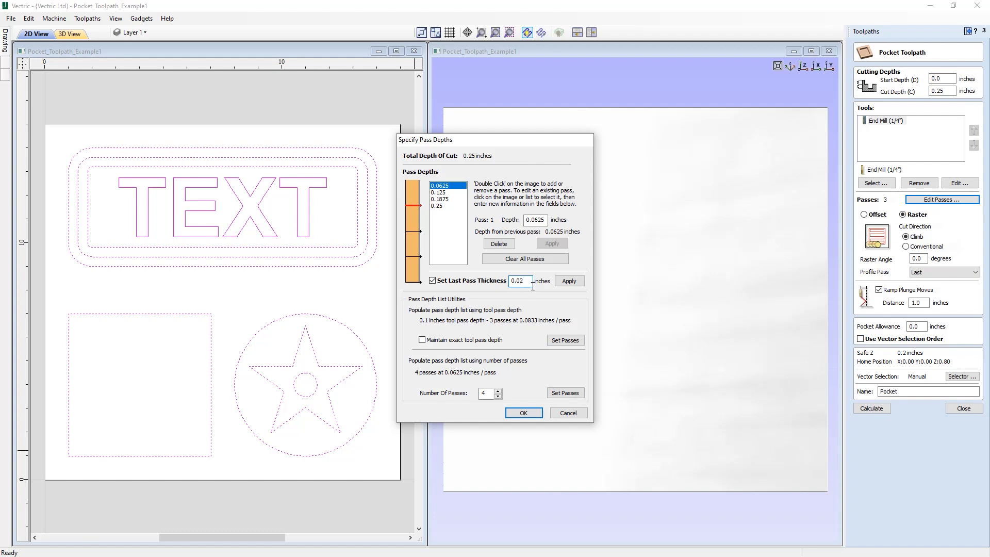
{"action": "left_click", "coordinate": [571, 283]}
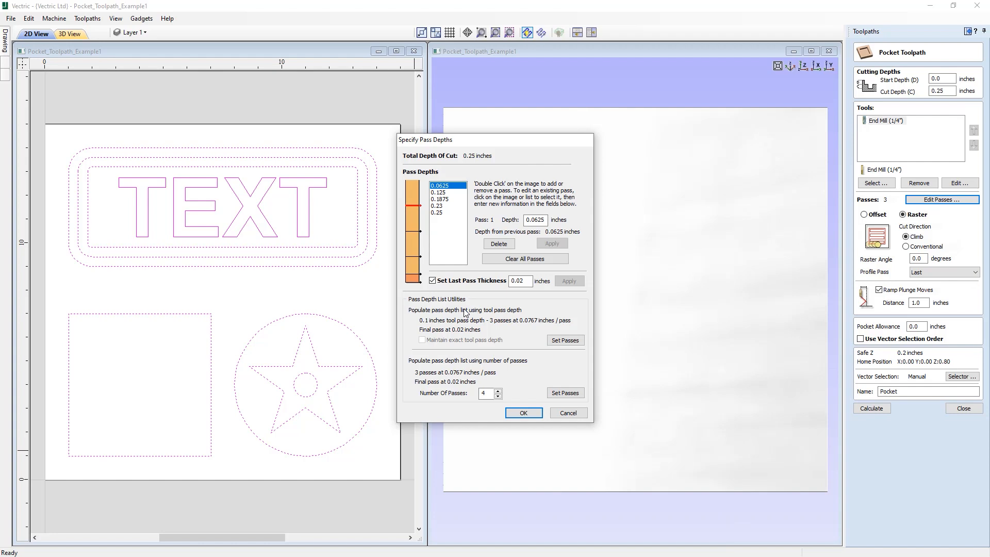
{"action": "left_click", "coordinate": [433, 281]}
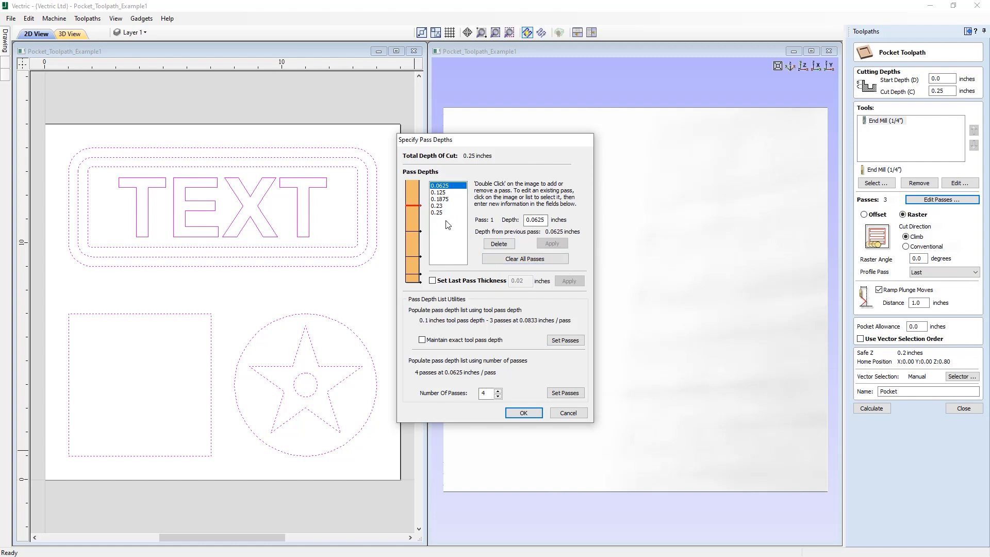
Delete the 0.125-inch pass and set the depth of the pass that follows it to 0.15 inches
{"action": "left_click", "coordinate": [455, 193]}
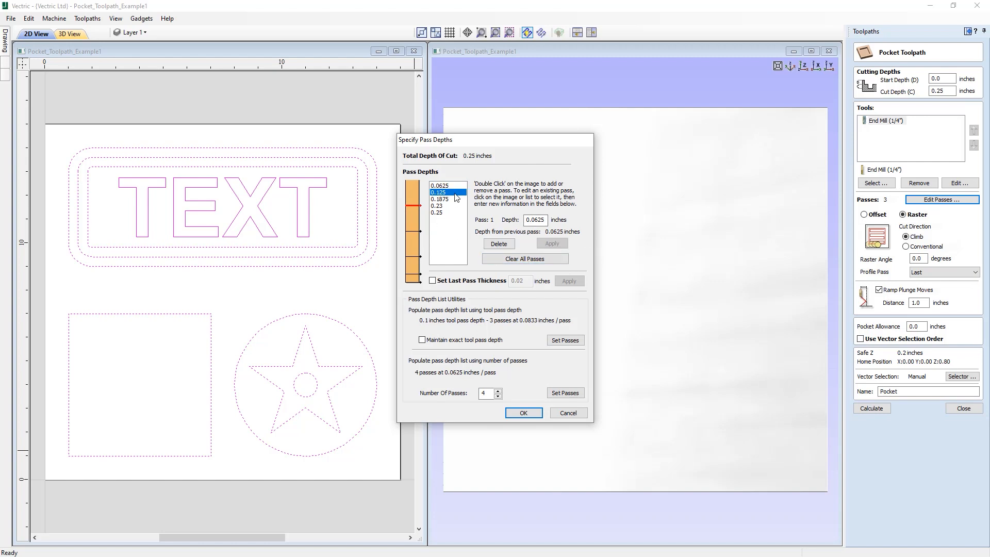
{"action": "left_click", "coordinate": [498, 244]}
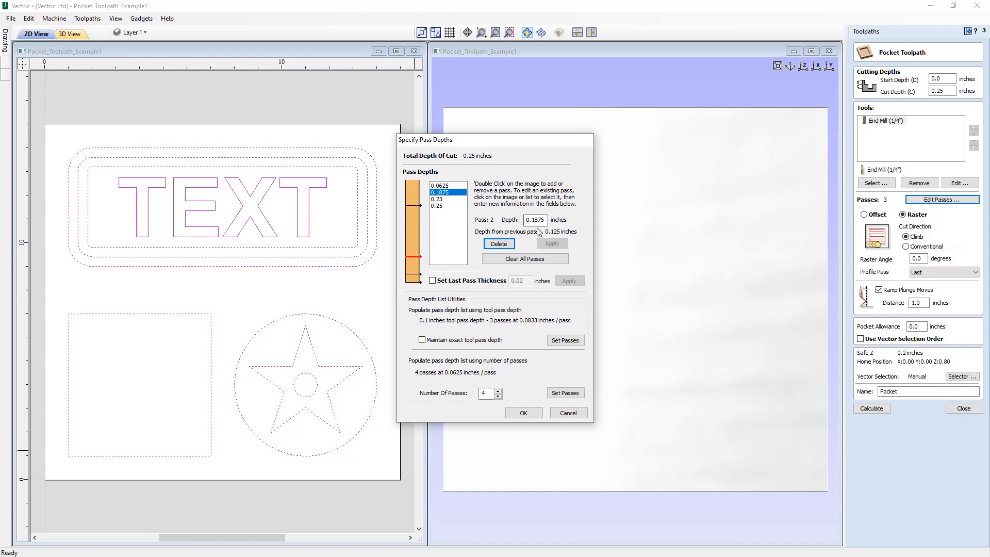
{"action": "left_click_drag", "start_coordinate": [533, 220], "coordinate": [548, 220]}
{"action": "type", "text": "5"}
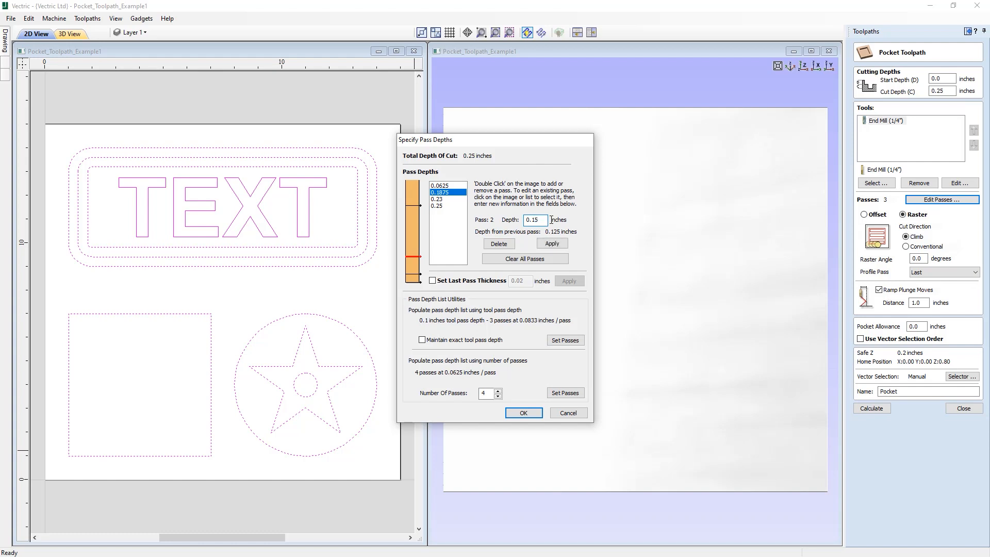
{"action": "left_click", "coordinate": [555, 244]}
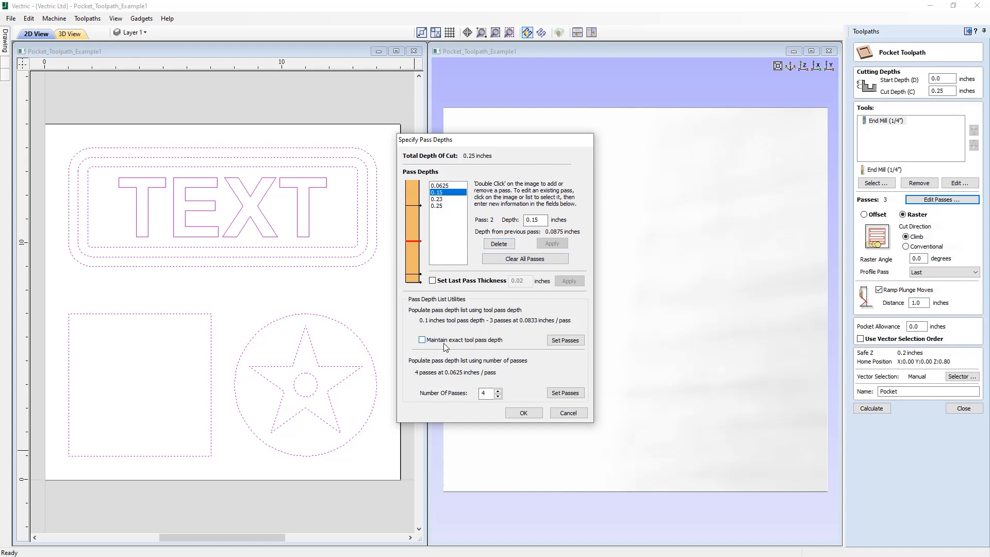
Clear all passes, repopulate them from the 0.1-inch tool pass depth, and recalculate the Pocket toolpath
{"action": "left_click", "coordinate": [518, 259]}
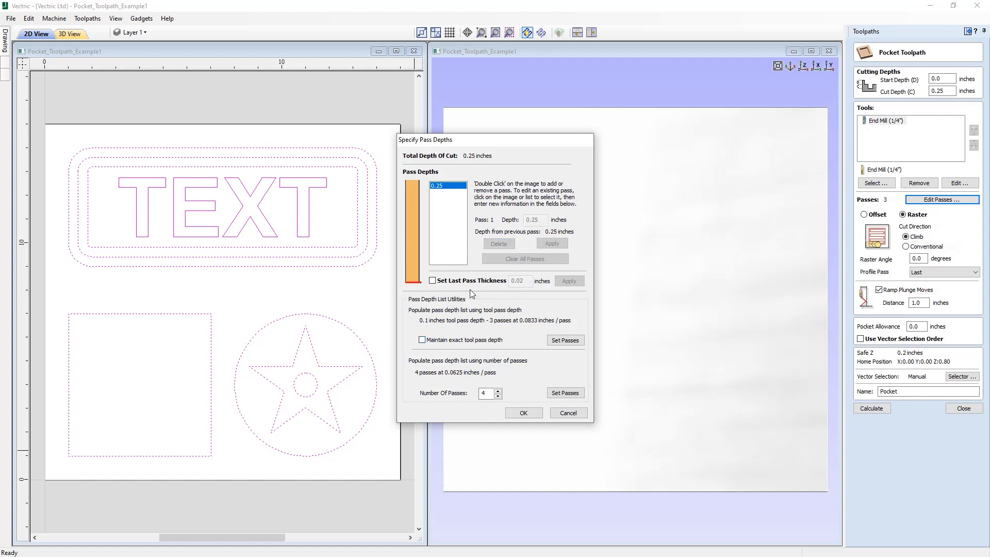
{"action": "left_click", "coordinate": [577, 340]}
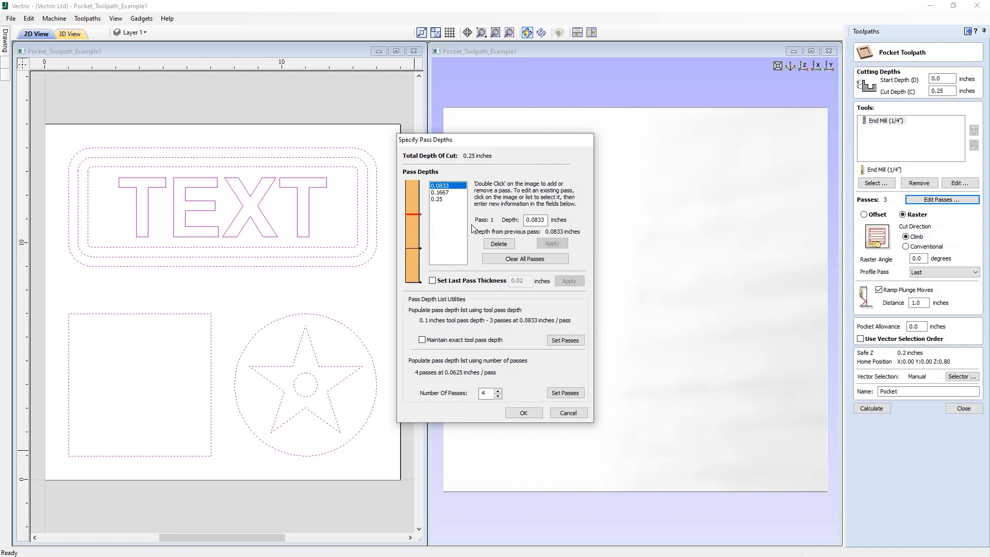
{"action": "left_click", "coordinate": [524, 413]}
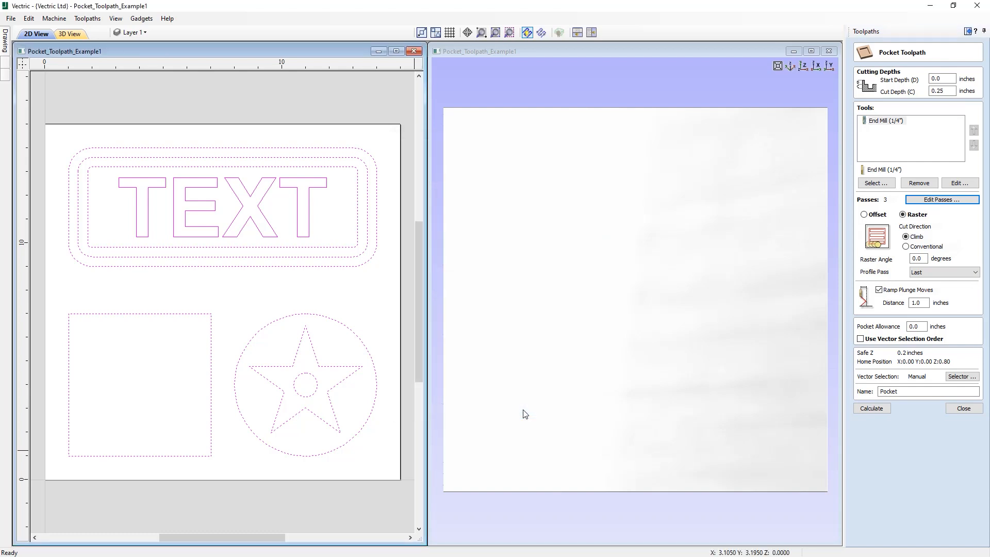
{"action": "left_click", "coordinate": [871, 409]}
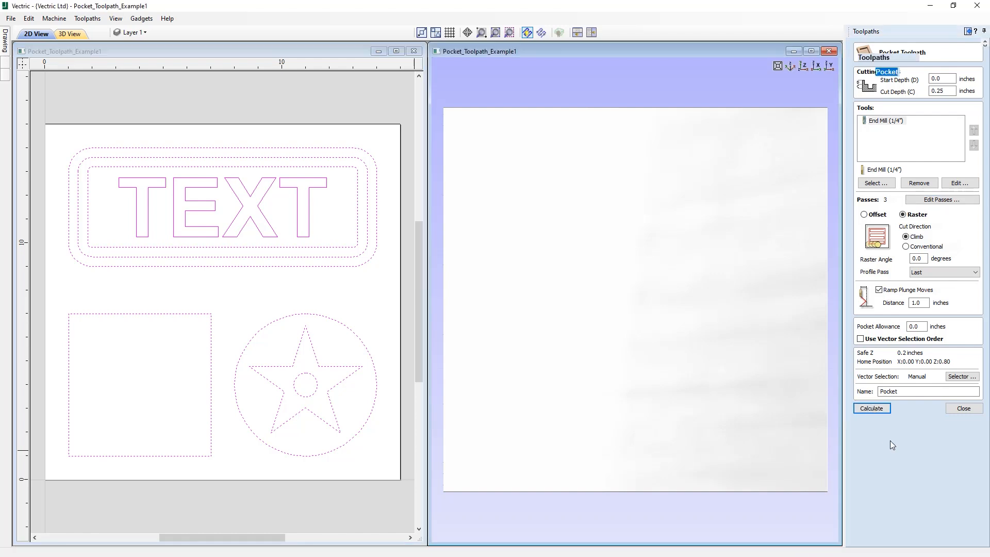
Preview the recalculated Pocket toolpath and display it as solid areas in 2D to inspect the corners around the letters
{"action": "left_click", "coordinate": [926, 170]}
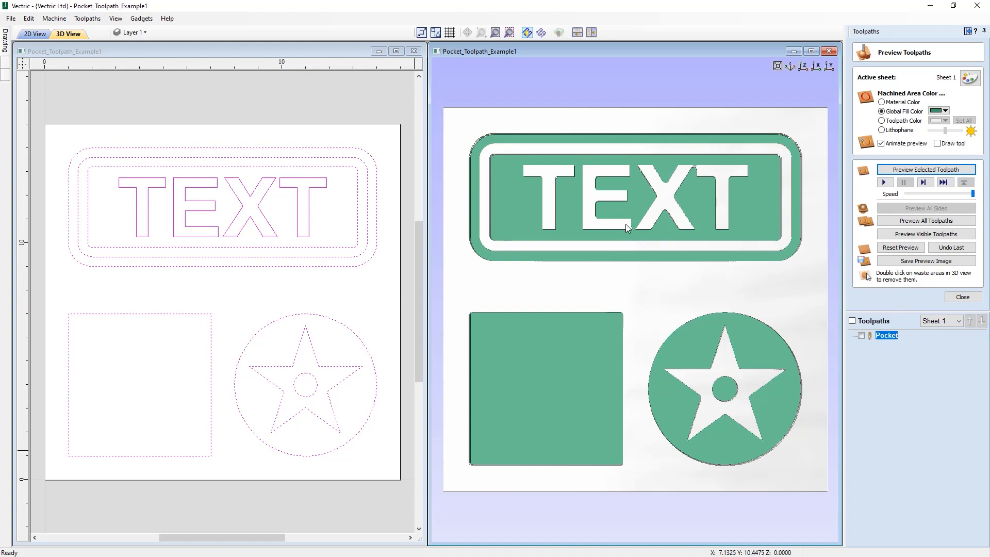
{"action": "left_click", "coordinate": [696, 166]}
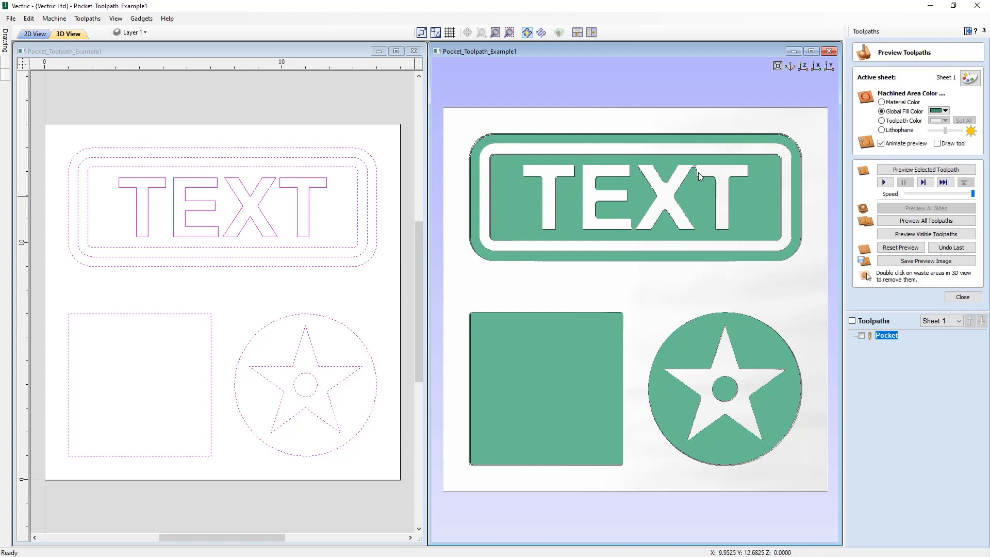
{"action": "left_click", "coordinate": [861, 336]}
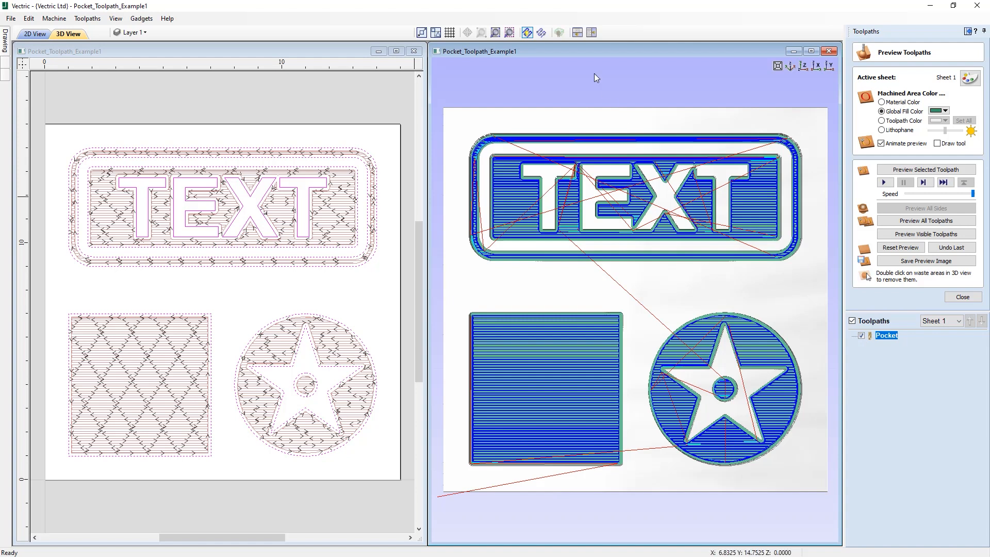
{"action": "left_click", "coordinate": [543, 31]}
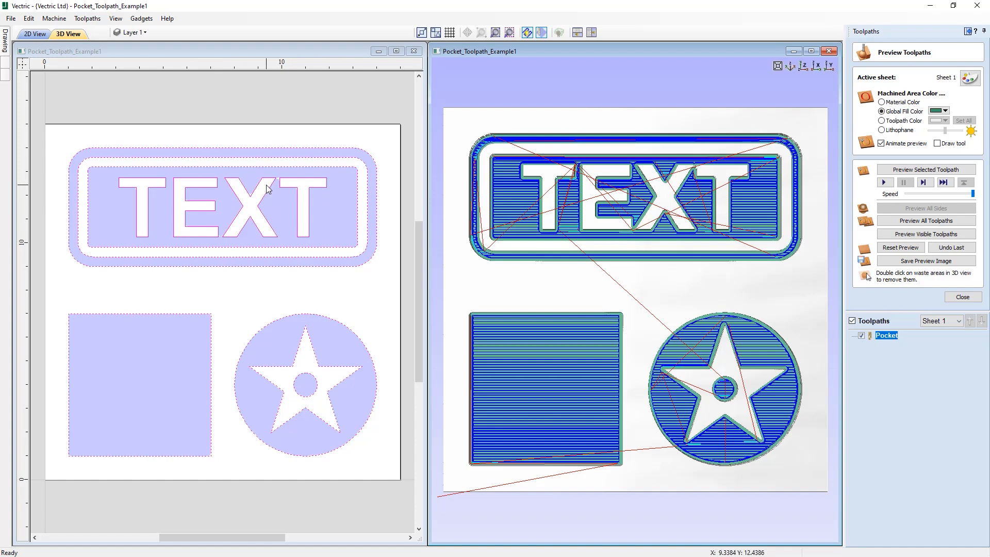
{"action": "scroll", "coordinate": [278, 180], "scroll_direction": "up", "scroll_amount": 5}
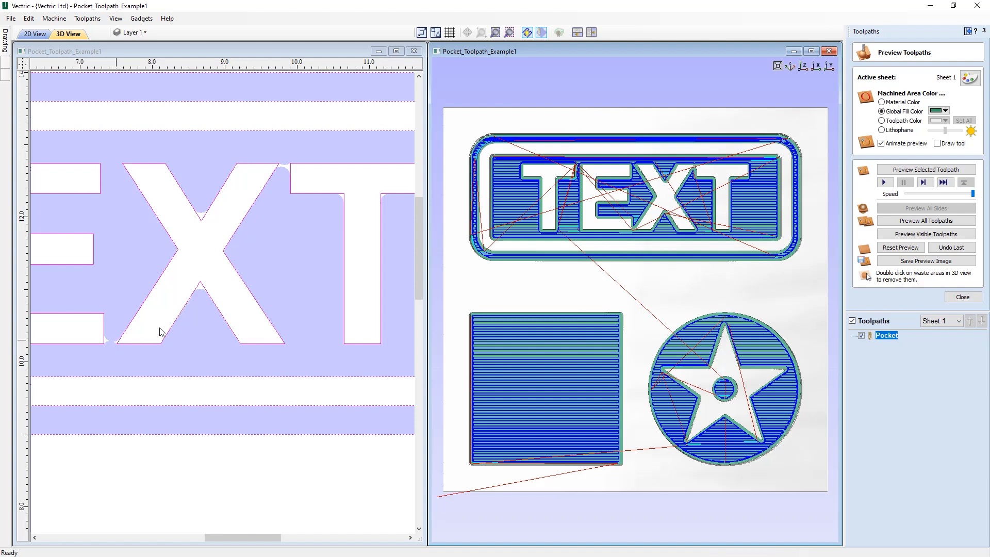
Reopen the Pocket toolpath, replace its 1/4-inch end mill with the 1/8-inch end mill, and recalculate it
{"action": "scroll", "coordinate": [280, 181], "scroll_direction": "down", "scroll_amount": 1}
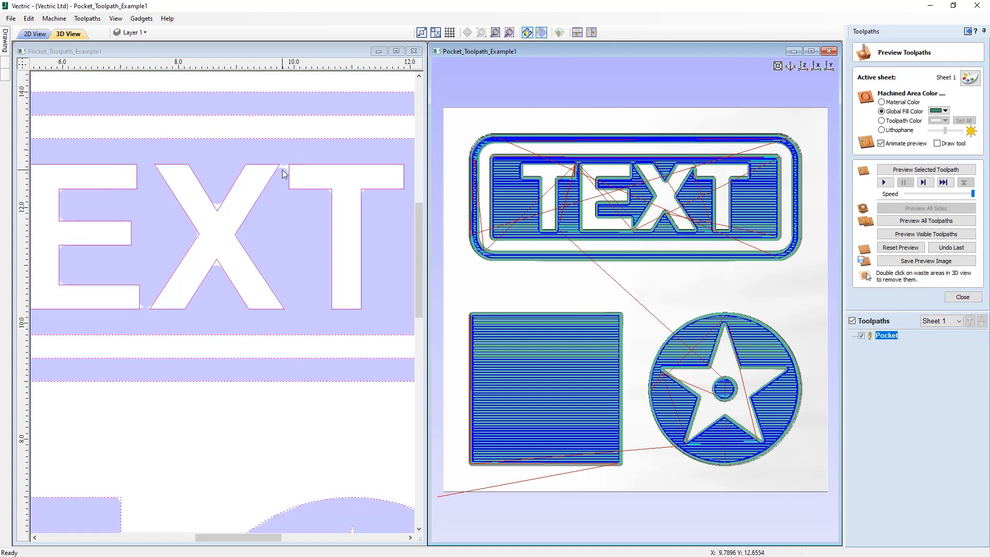
{"action": "scroll", "coordinate": [302, 237], "scroll_direction": "down", "scroll_amount": 1}
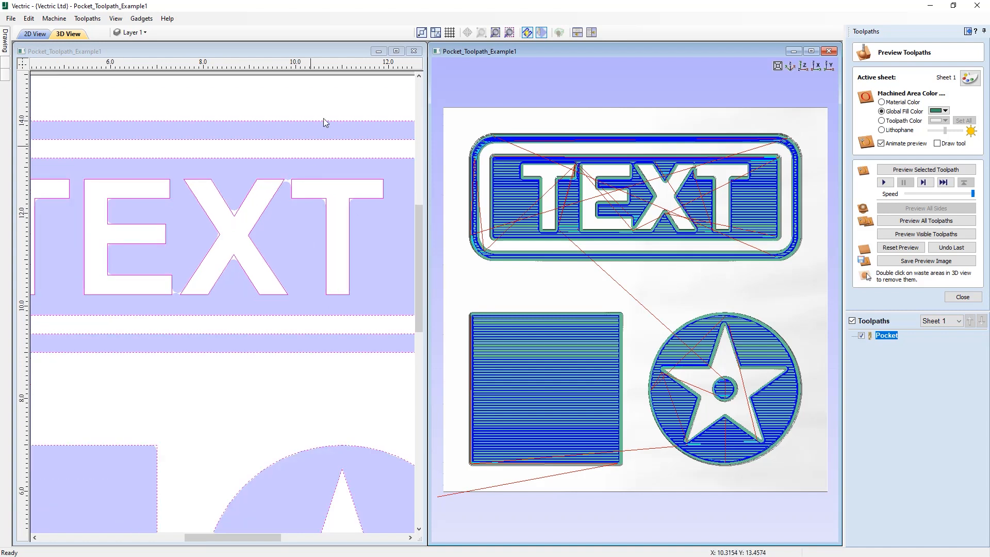
{"action": "left_click", "coordinate": [318, 131]}
{"action": "key", "text": "F6"}
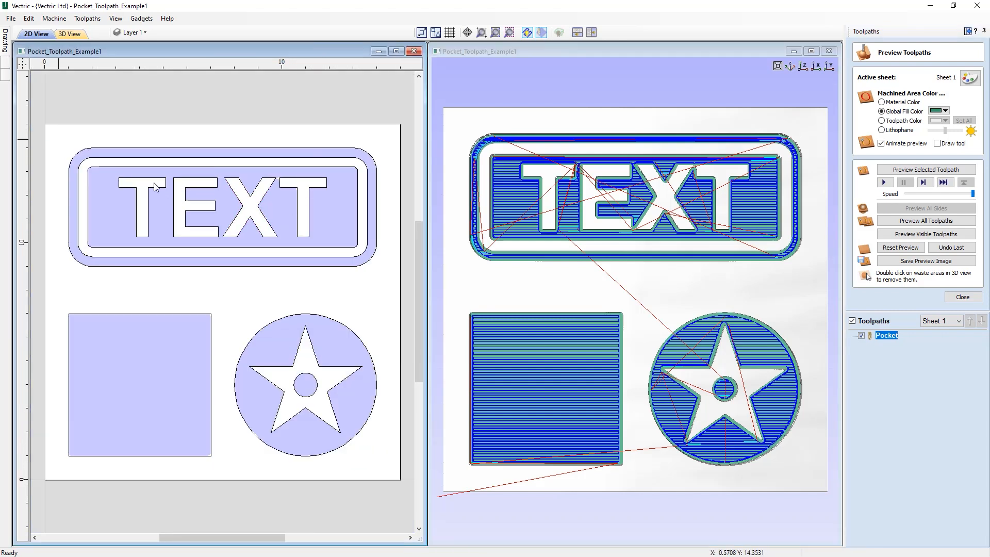
{"action": "double_click", "coordinate": [886, 336]}
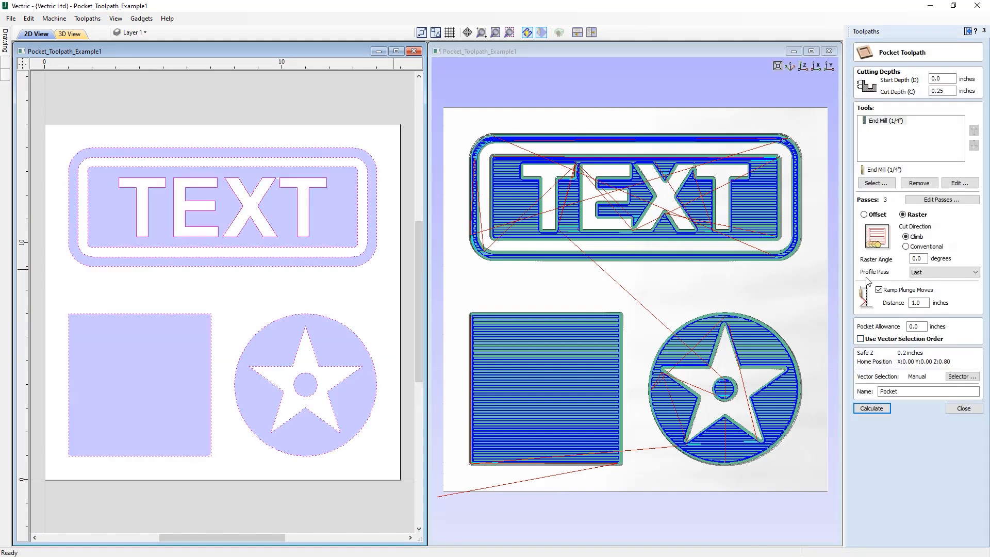
{"action": "left_click", "coordinate": [886, 121]}
{"action": "left_click", "coordinate": [921, 184]}
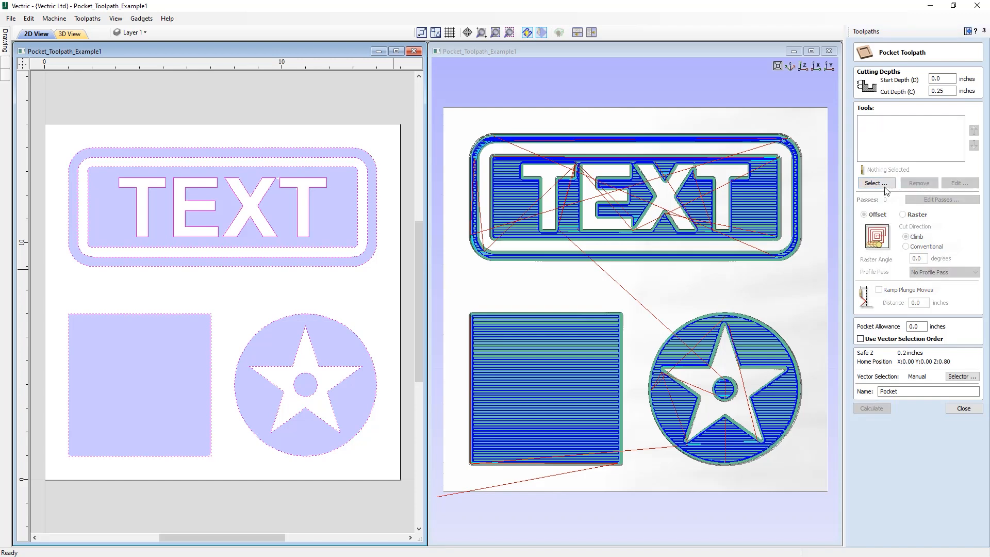
{"action": "left_click", "coordinate": [876, 184]}
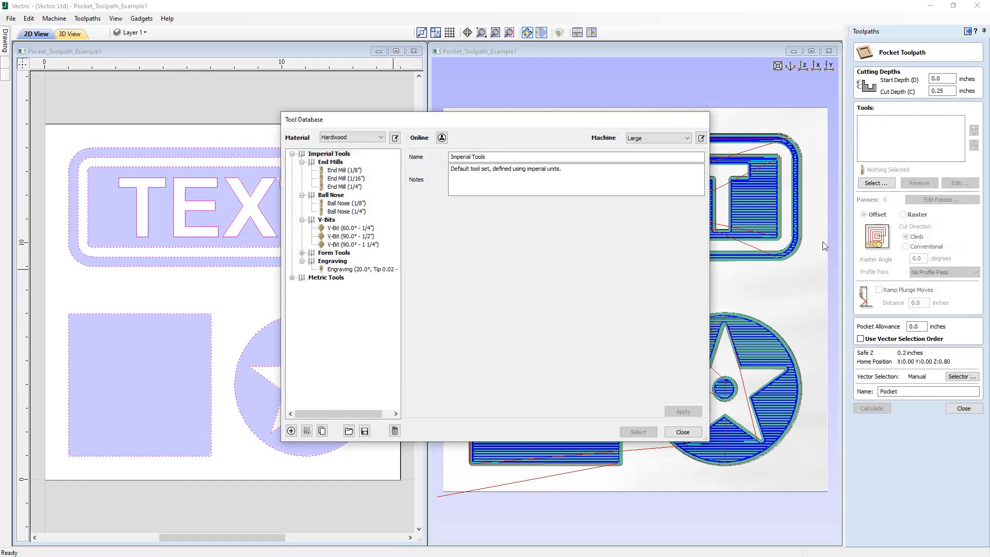
{"action": "left_click", "coordinate": [347, 171]}
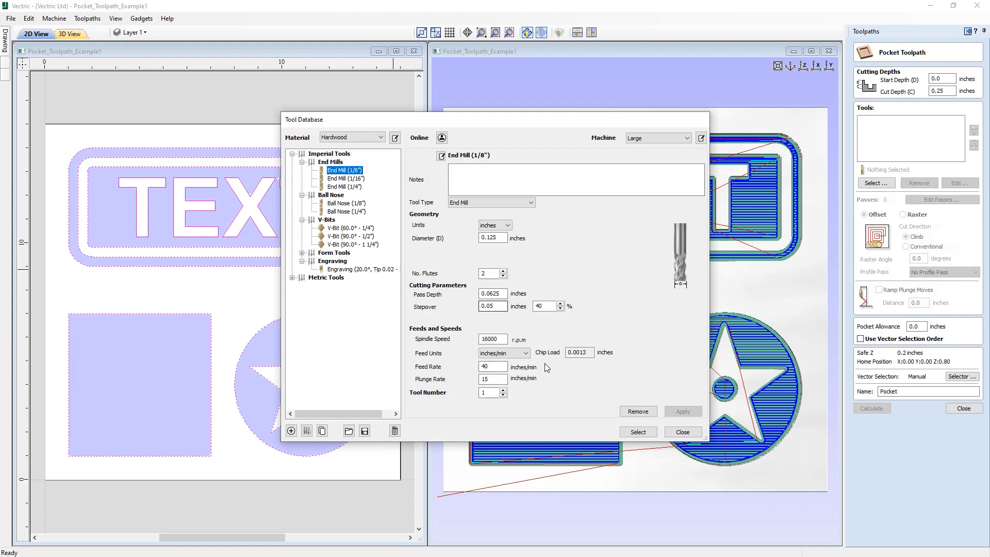
{"action": "left_click", "coordinate": [638, 432]}
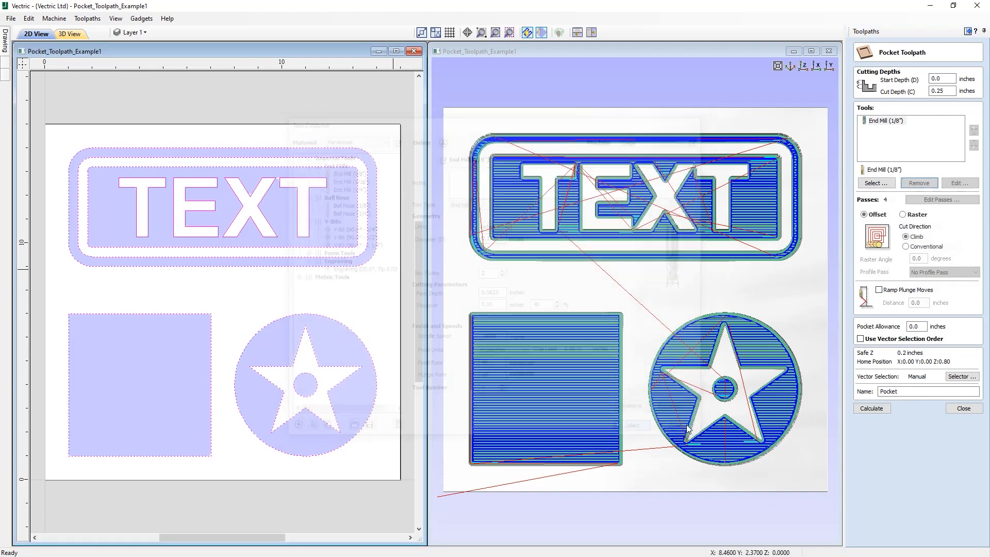
{"action": "left_click", "coordinate": [876, 410]}
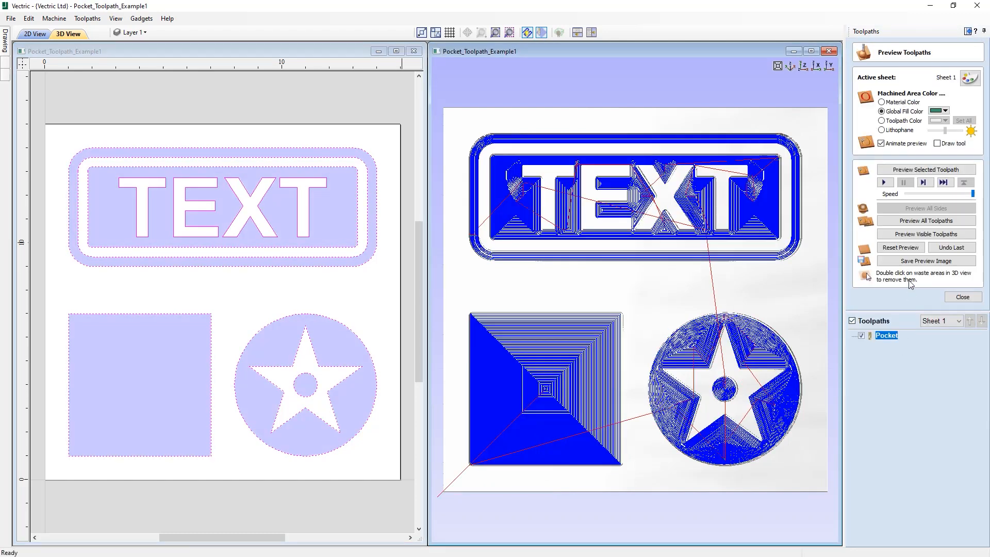
Preview the recalculated 1/8-inch Pocket toolpath on fresh material, and reset the preview
{"action": "left_click", "coordinate": [901, 249]}
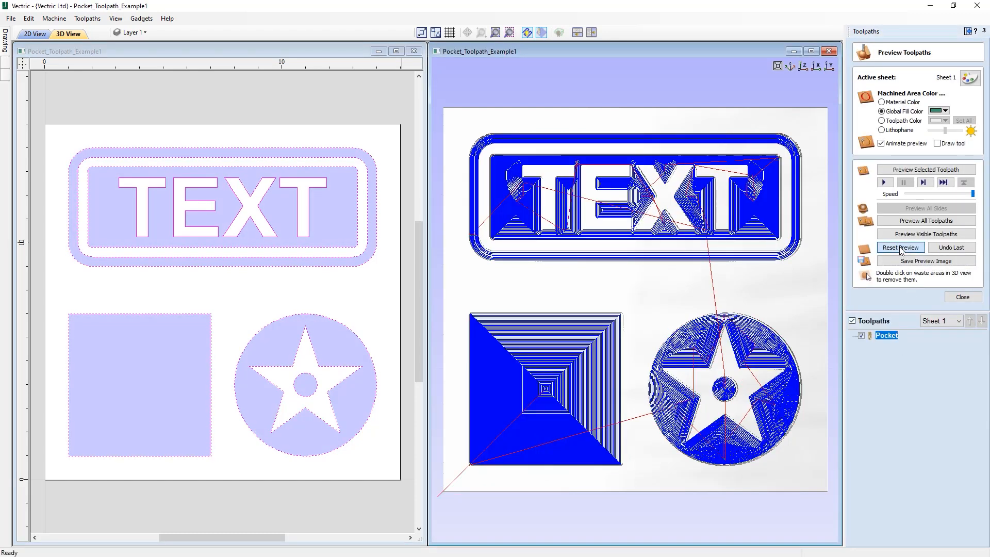
{"action": "left_click", "coordinate": [906, 169]}
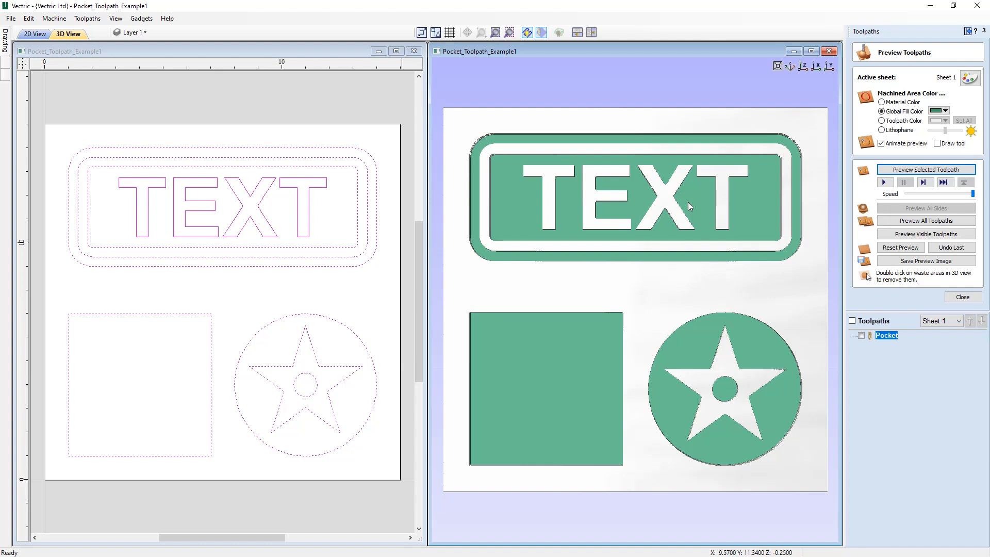
{"action": "left_click", "coordinate": [901, 248]}
Add the 1/4-inch end mill as a larger clearance tool beside the 1/8-inch one and recalculate the Pocket toolpath
{"action": "double_click", "coordinate": [887, 335]}
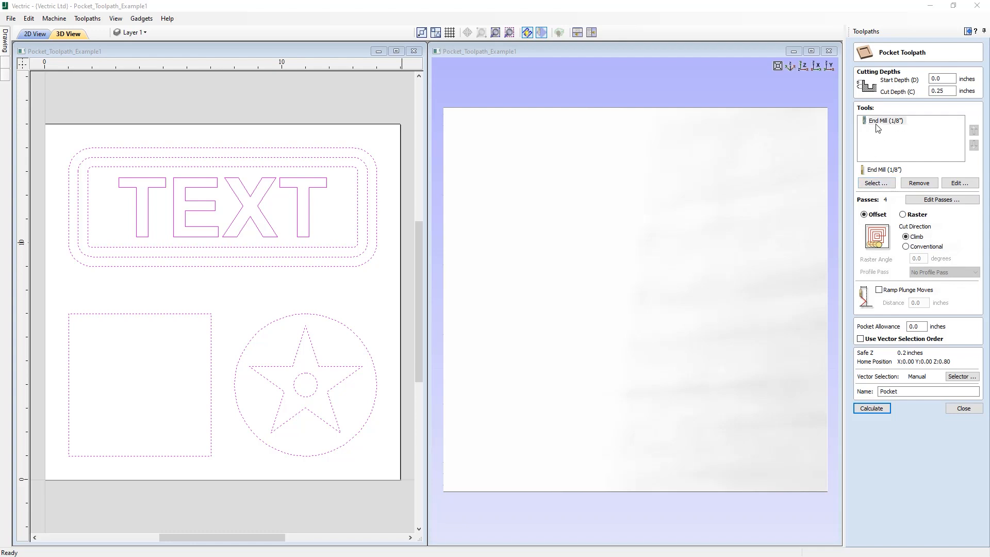
{"action": "left_click", "coordinate": [877, 183]}
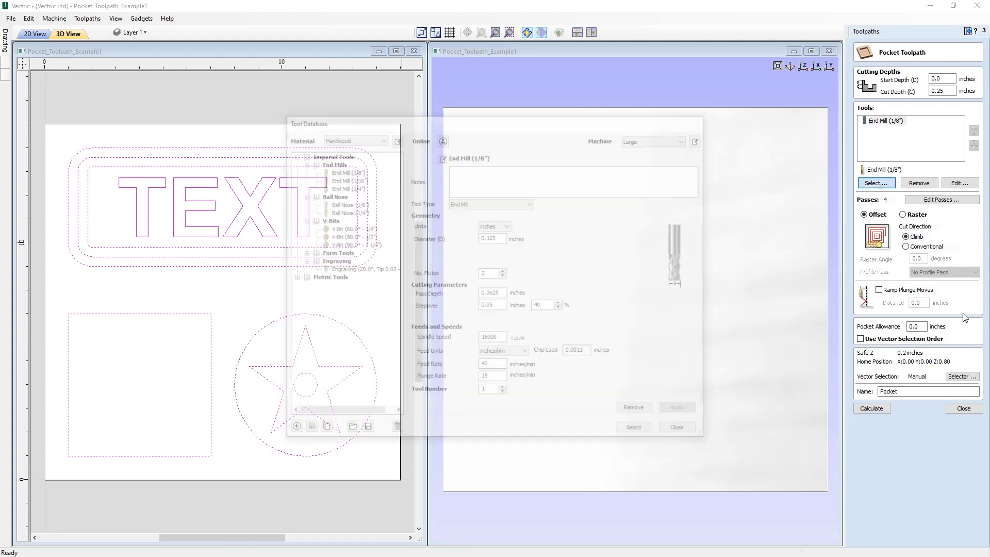
{"action": "left_click", "coordinate": [344, 187]}
{"action": "left_click", "coordinate": [648, 432]}
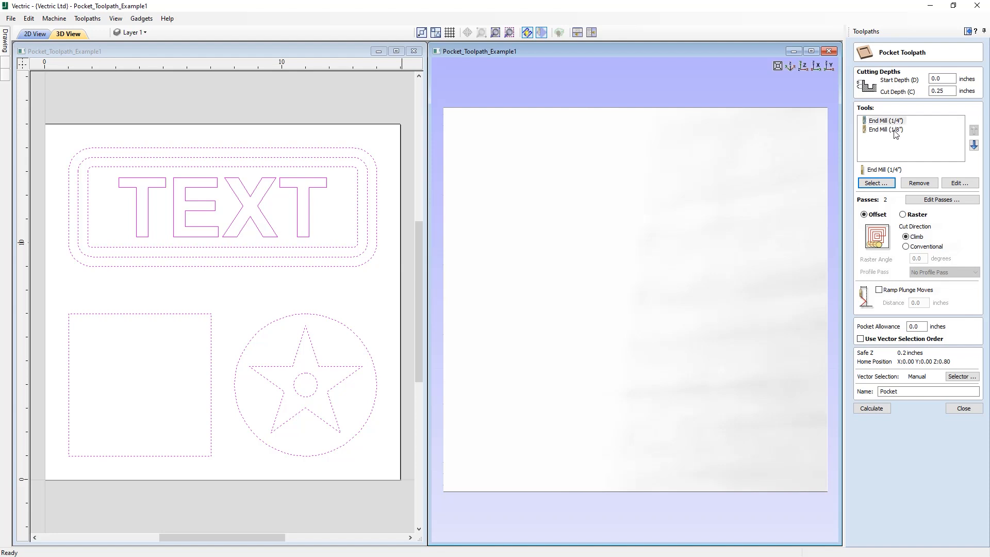
{"action": "left_click", "coordinate": [871, 408]}
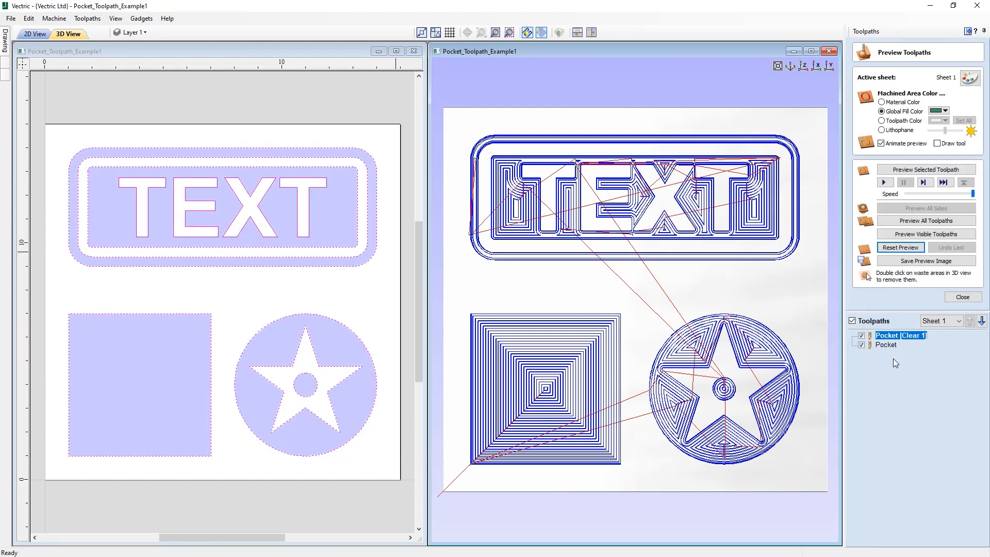
Display the Pocket [Clear 1] and Pocket toolpaths one at a time to compare the areas each tool cuts
{"action": "mouse_move", "coordinate": [888, 346]}
{"action": "left_click", "coordinate": [862, 345]}
{"action": "mouse_move", "coordinate": [895, 338]}
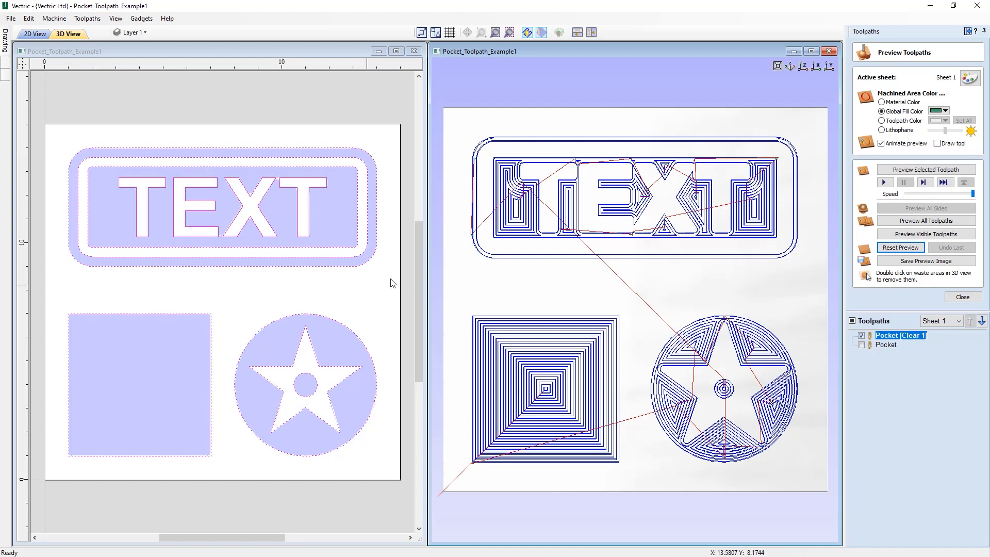
{"action": "left_click", "coordinate": [862, 335]}
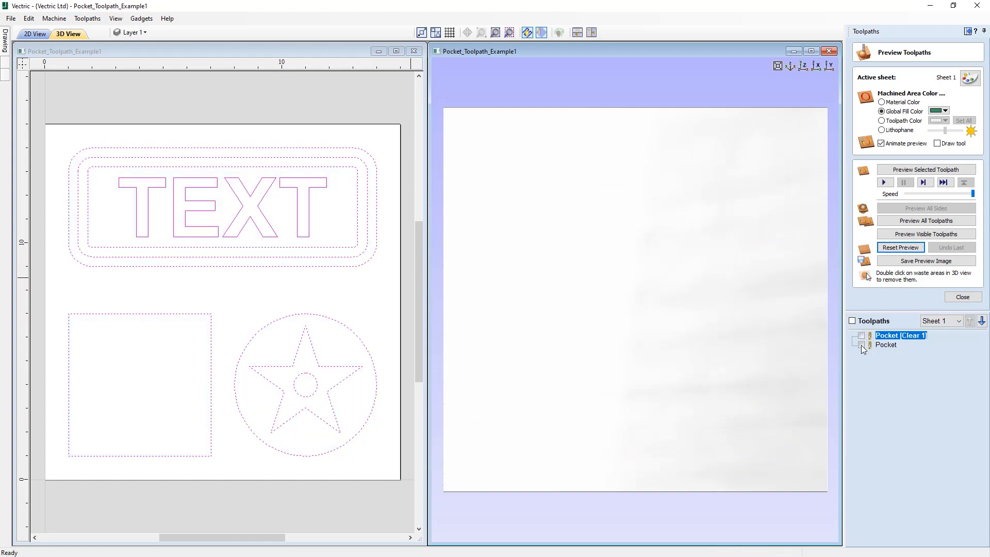
{"action": "left_click", "coordinate": [862, 345]}
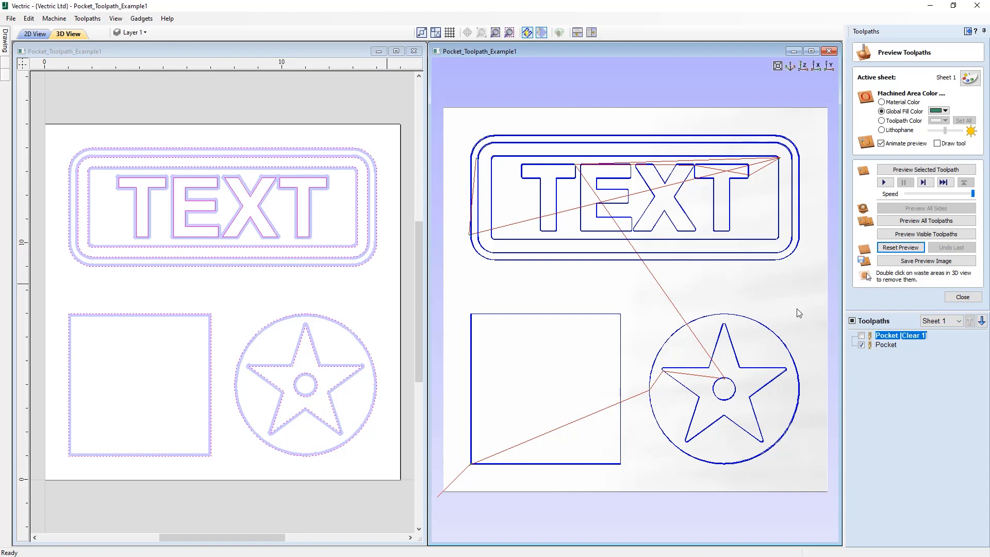
{"action": "left_click", "coordinate": [862, 344]}
{"action": "left_click", "coordinate": [862, 336]}
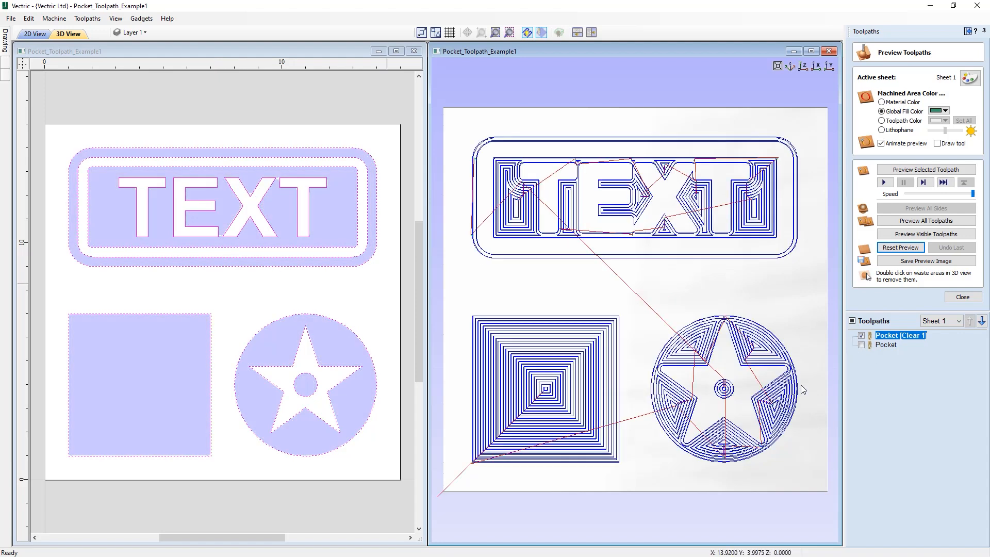
Preview the Pocket [Clear 1] toolpath, followed by the Pocket toolpath
{"action": "left_click", "coordinate": [909, 171]}
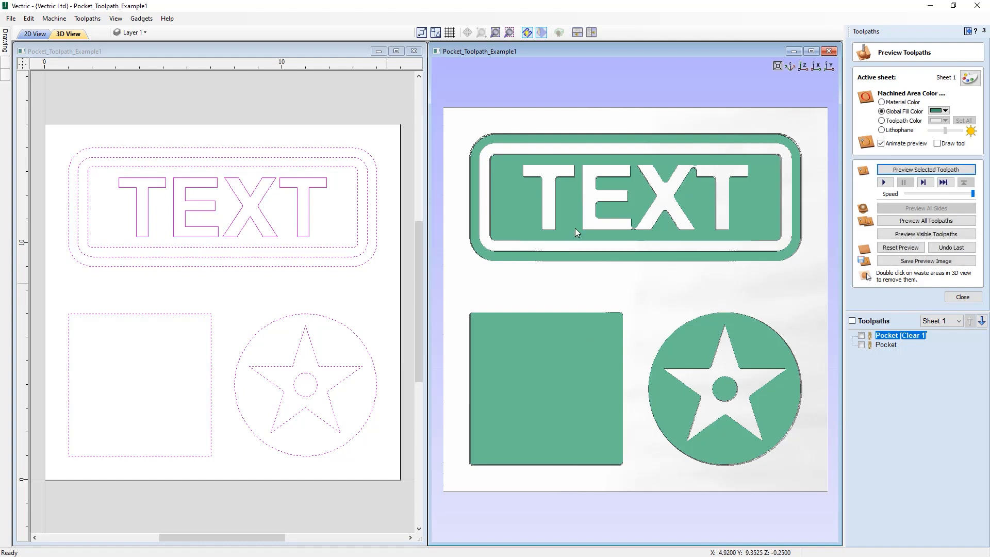
{"action": "left_click", "coordinate": [887, 345]}
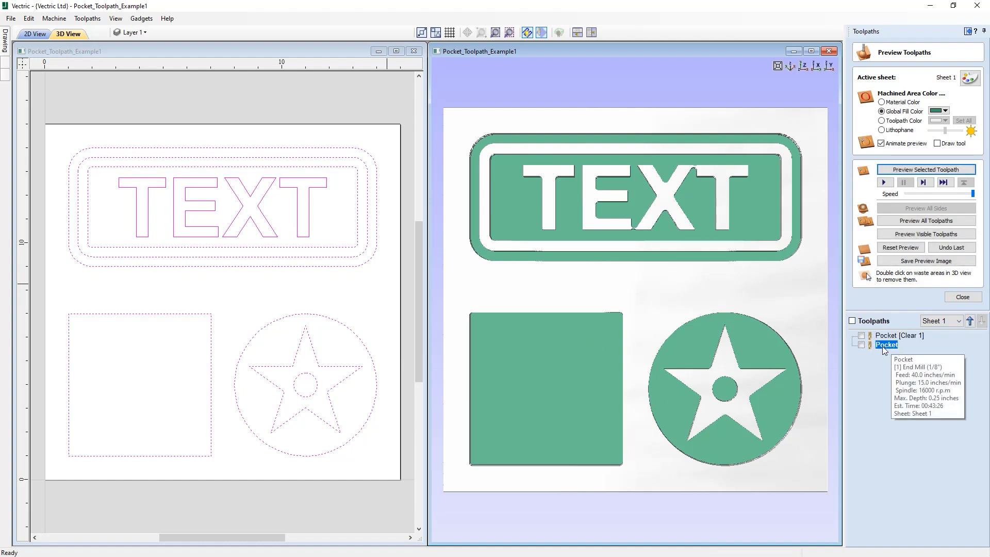
{"action": "left_click", "coordinate": [921, 170]}
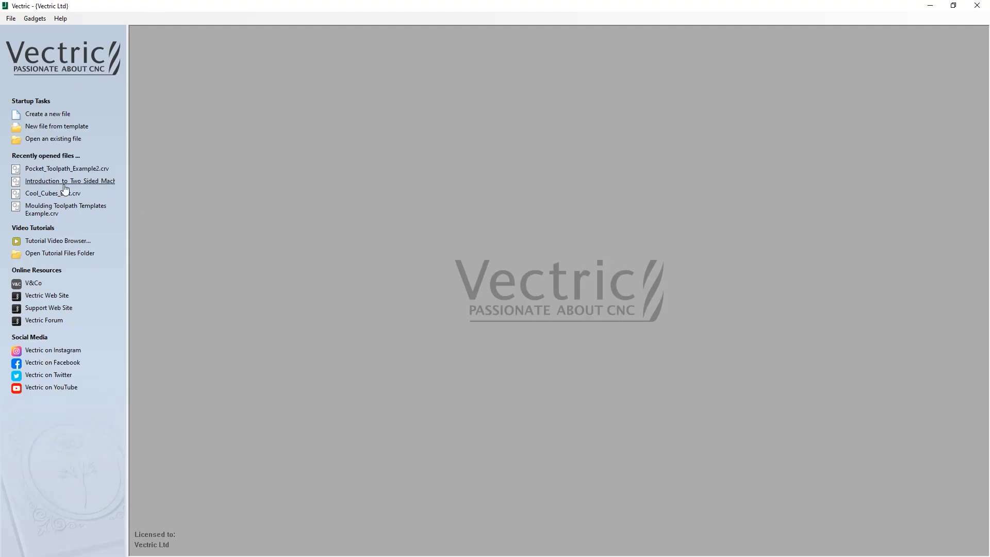
Open the existing file Pocket_Toolpath_Example2.crv from the pocket-toolpath-guide folder
{"action": "left_click", "coordinate": [48, 139]}
{"action": "left_click", "coordinate": [462, 233]}
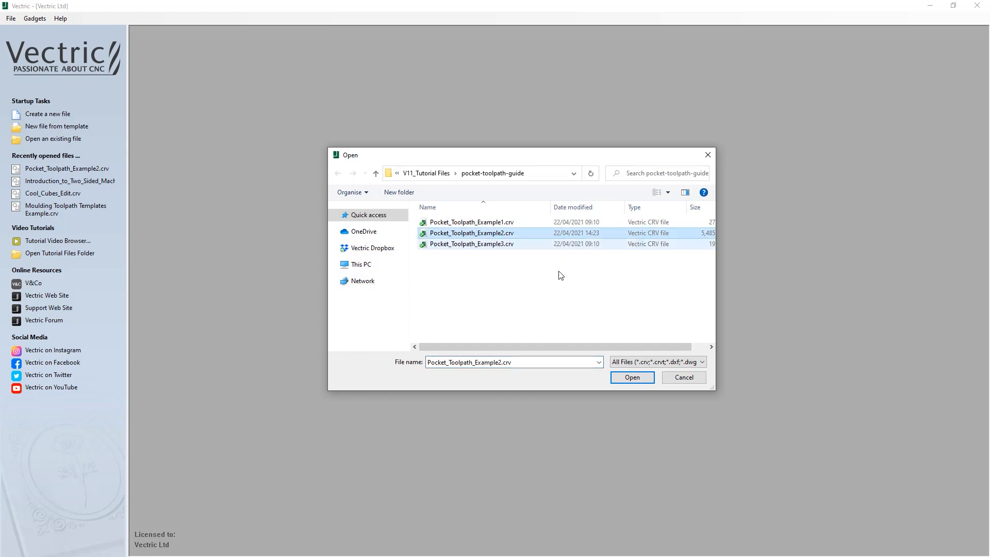
{"action": "left_click", "coordinate": [639, 379]}
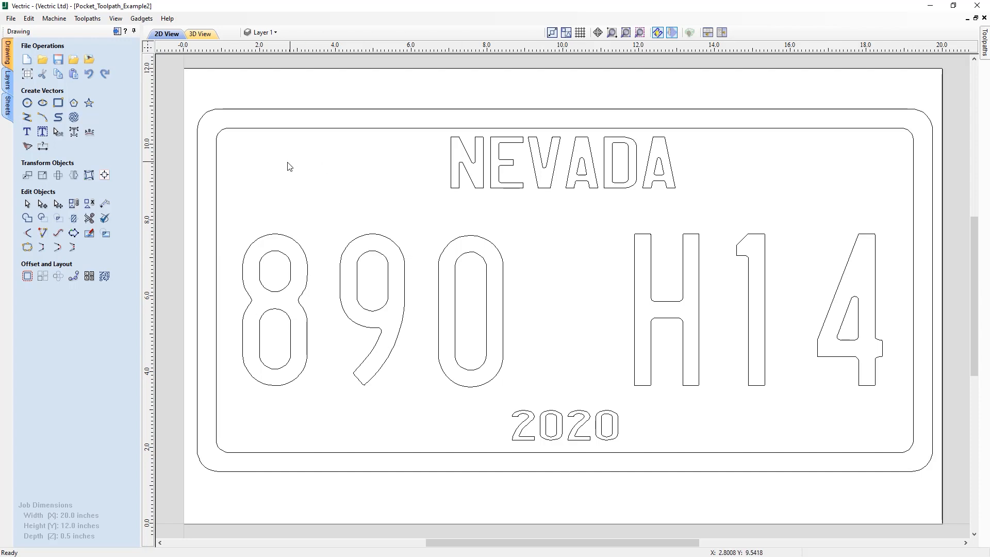
Start a new pocket toolpath and remove all four end mills from its tool list
{"action": "left_click", "coordinate": [117, 31]}
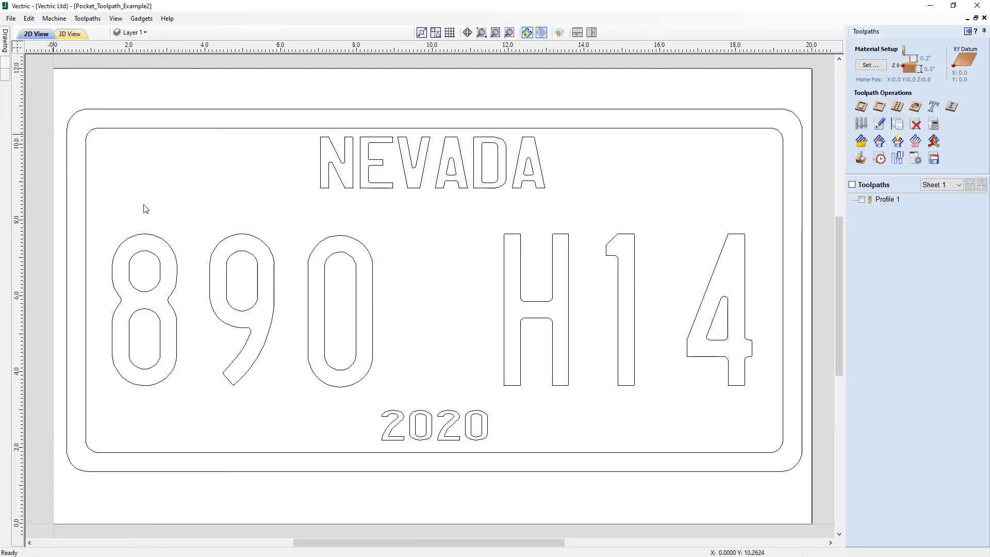
{"action": "left_click", "coordinate": [879, 107]}
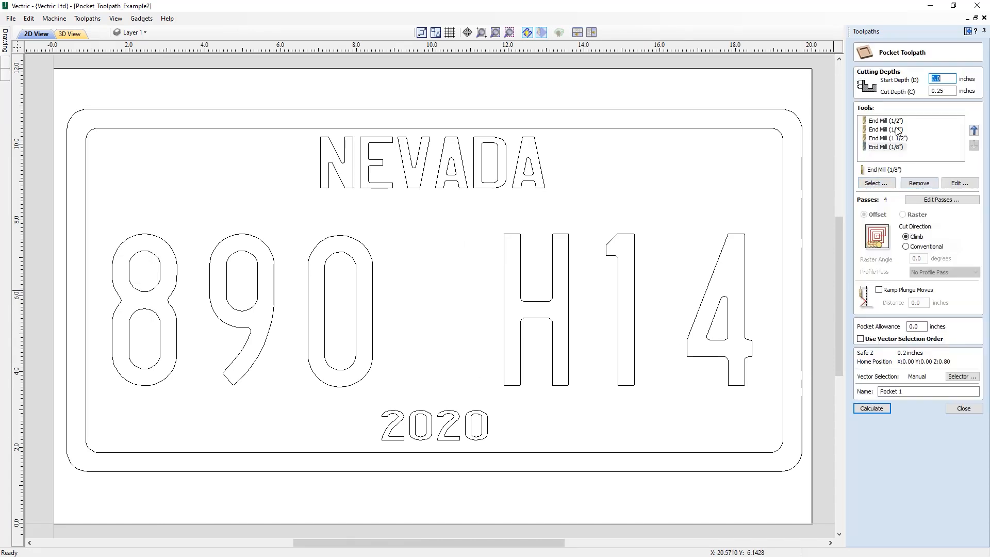
{"action": "left_click", "coordinate": [918, 184]}
{"action": "left_click", "coordinate": [919, 184]}
{"action": "left_click", "coordinate": [919, 184]}
{"action": "left_click", "coordinate": [919, 184]}
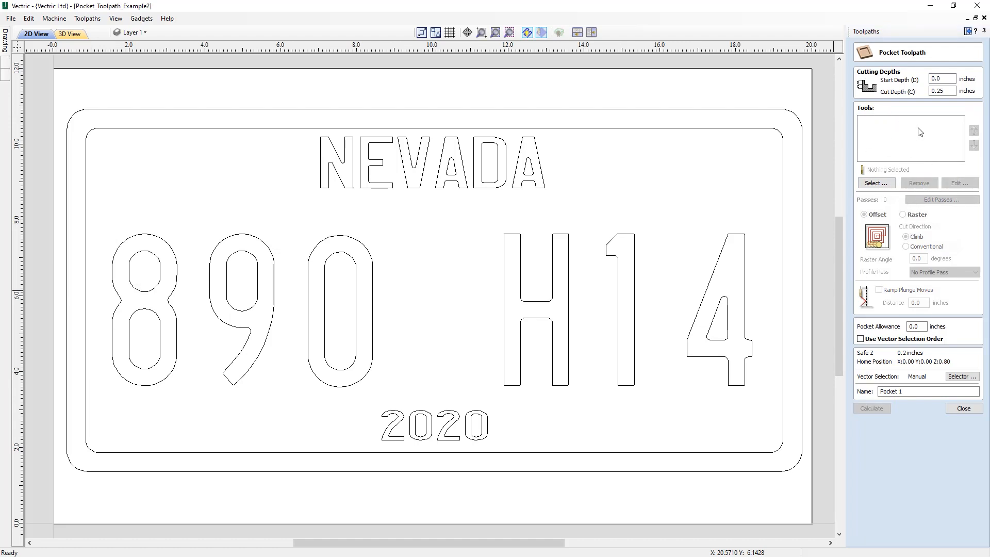
Choose the 1 1/2-inch end mill from the imperial tools for the new pocket toolpath
{"action": "left_click", "coordinate": [936, 91]}
{"action": "left_click", "coordinate": [877, 184]}
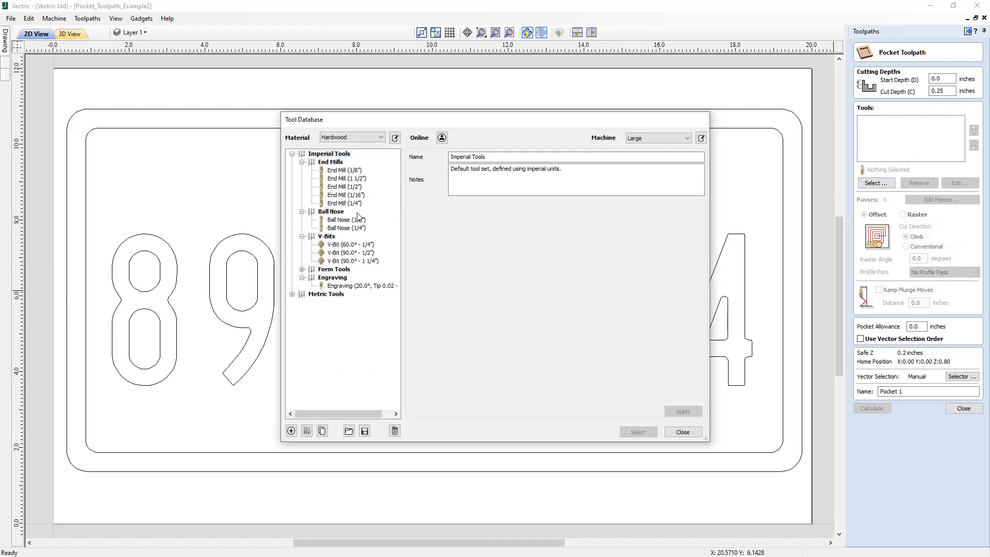
{"action": "left_click", "coordinate": [342, 179]}
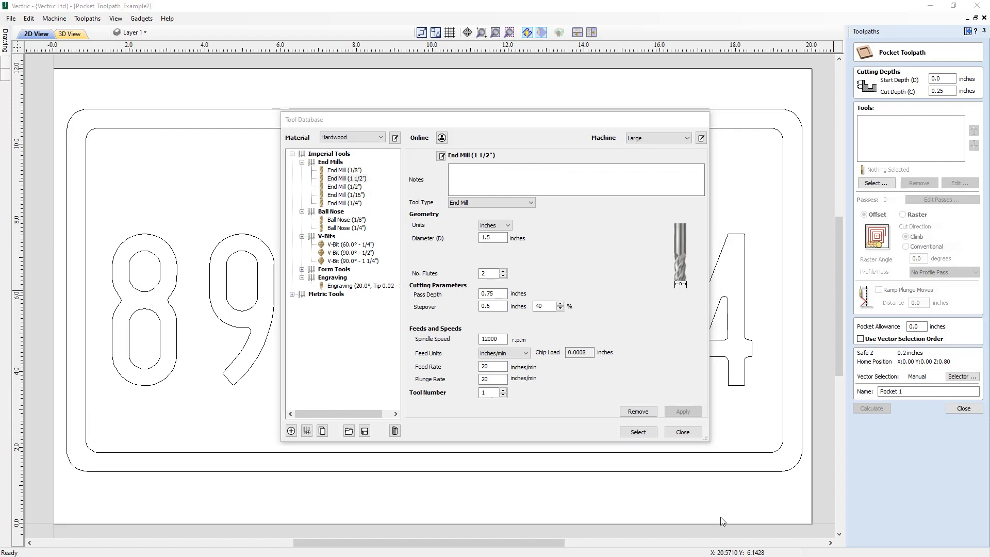
{"action": "left_click", "coordinate": [641, 435]}
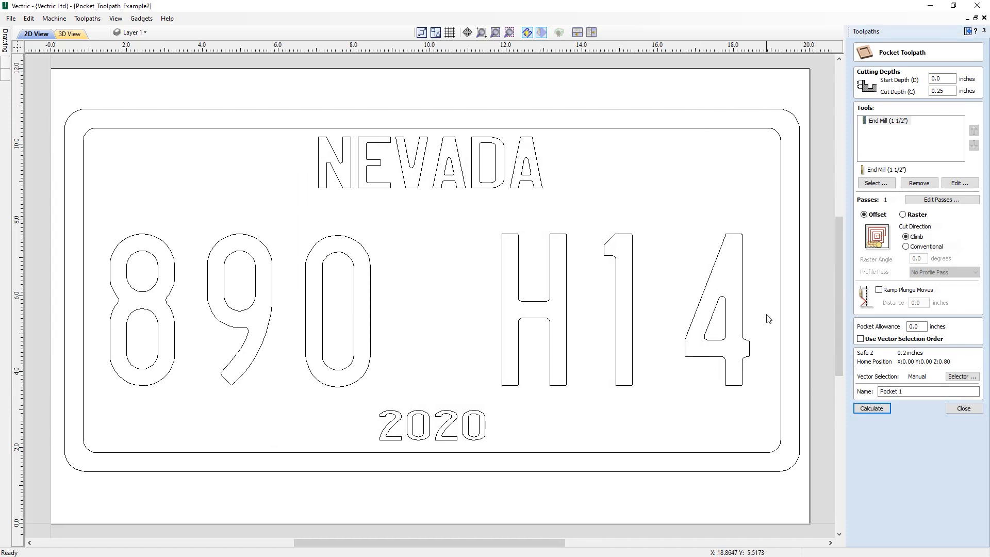
Select the plate's inner border with all text and characters inside it, and calculate the pocket toolpath
{"action": "left_click_drag", "start_coordinate": [740, 430], "coordinate": [209, 124]}
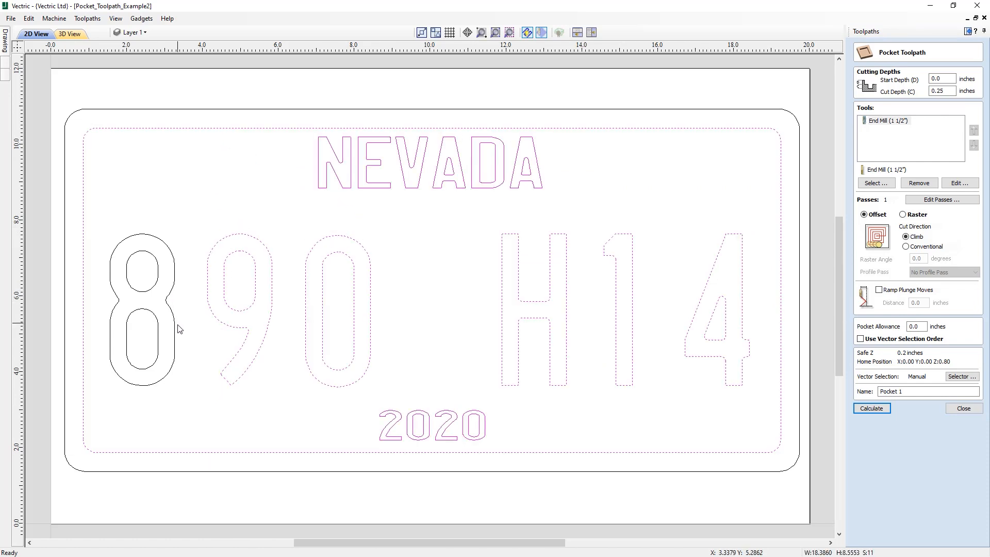
{"action": "left_click", "coordinate": [144, 303], "text": "shift"}
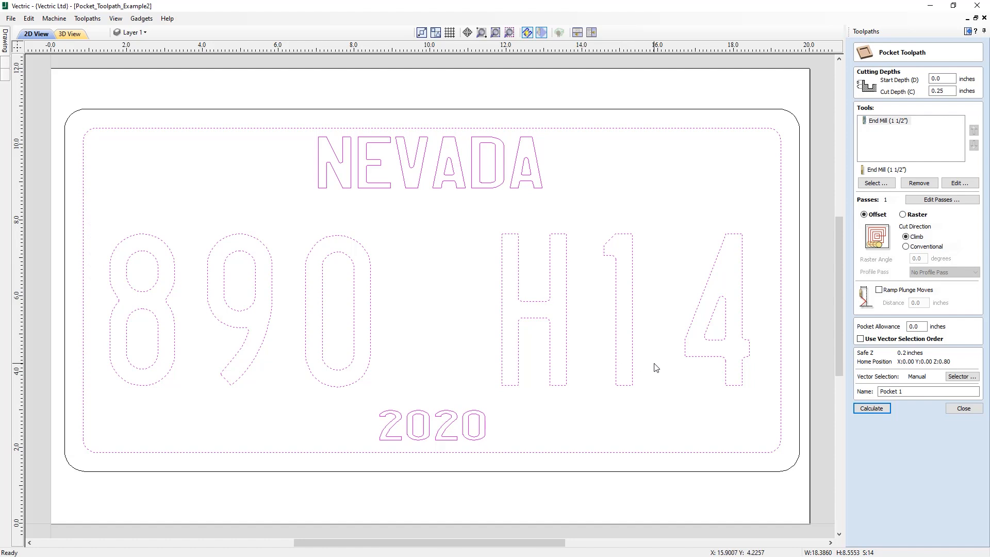
{"action": "left_click", "coordinate": [879, 409]}
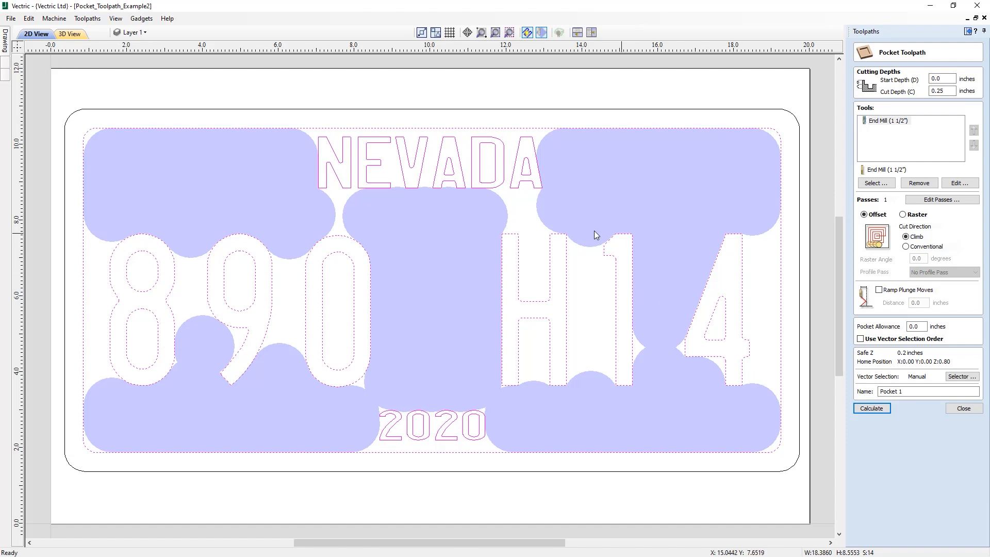
Add the 1/2-inch end mill to the pocket's tool list and recalculate the toolpath
{"action": "left_click", "coordinate": [875, 184]}
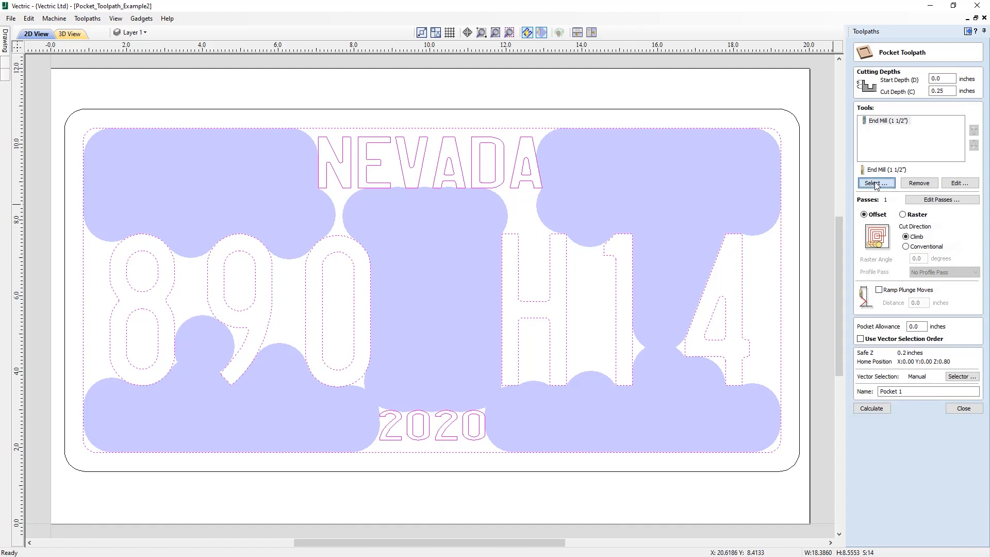
{"action": "left_click", "coordinate": [344, 186]}
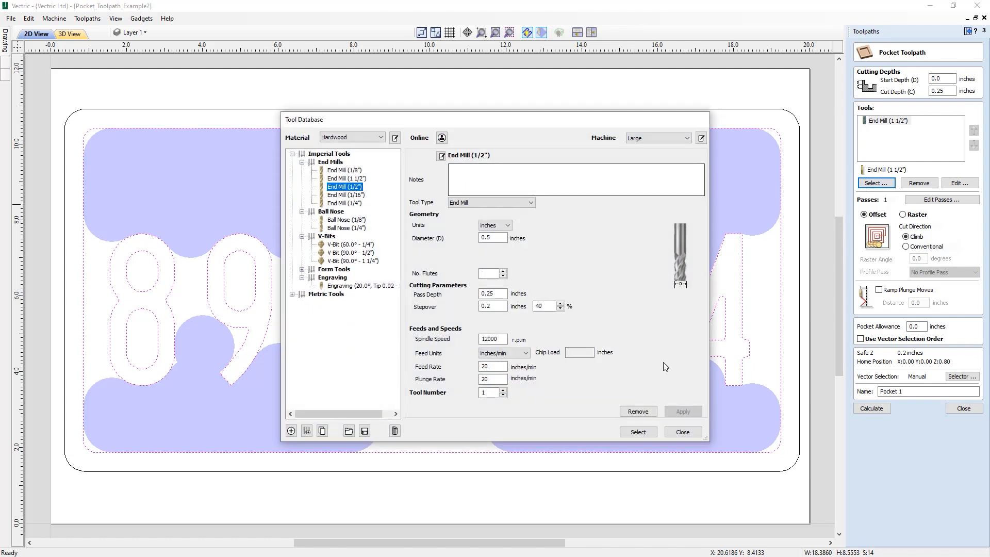
{"action": "left_click", "coordinate": [644, 434]}
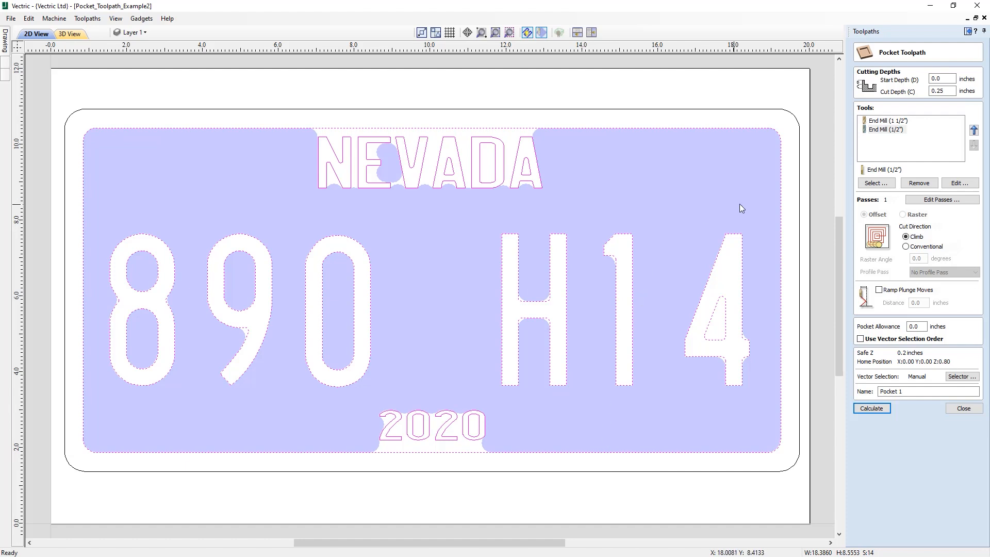
Add the 1/4-inch end mill as the third tool and recalculate the pocket toolpath
{"action": "left_click", "coordinate": [873, 183]}
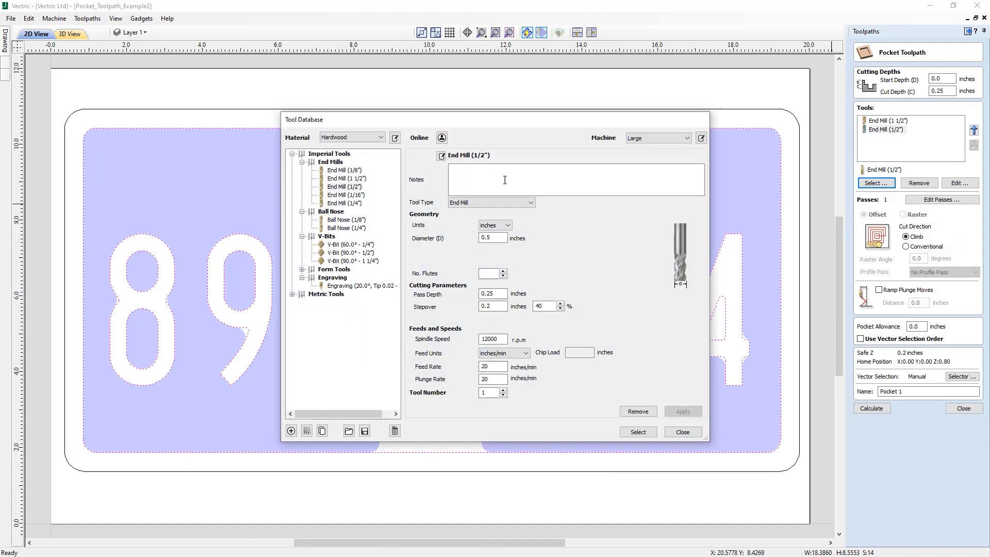
{"action": "left_click", "coordinate": [345, 203]}
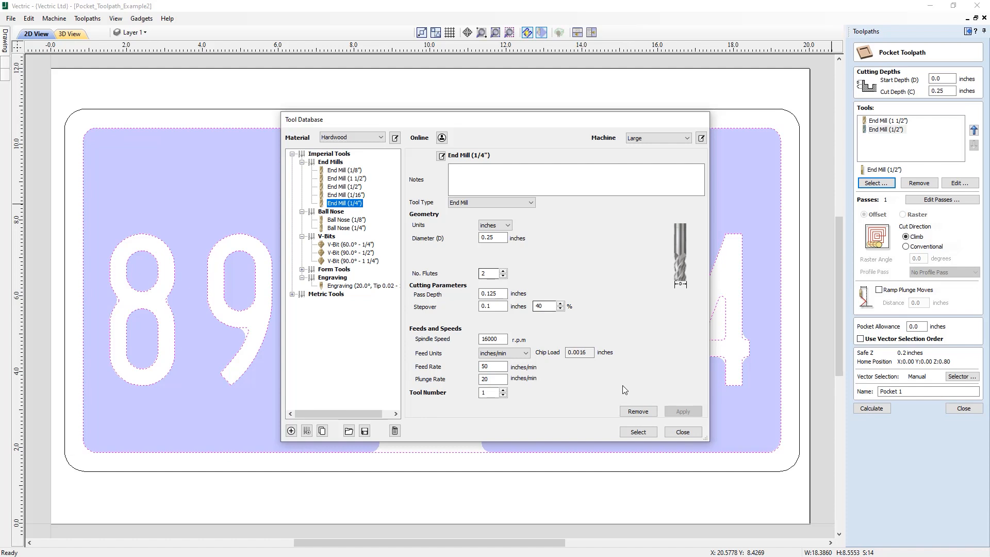
{"action": "left_click", "coordinate": [638, 432]}
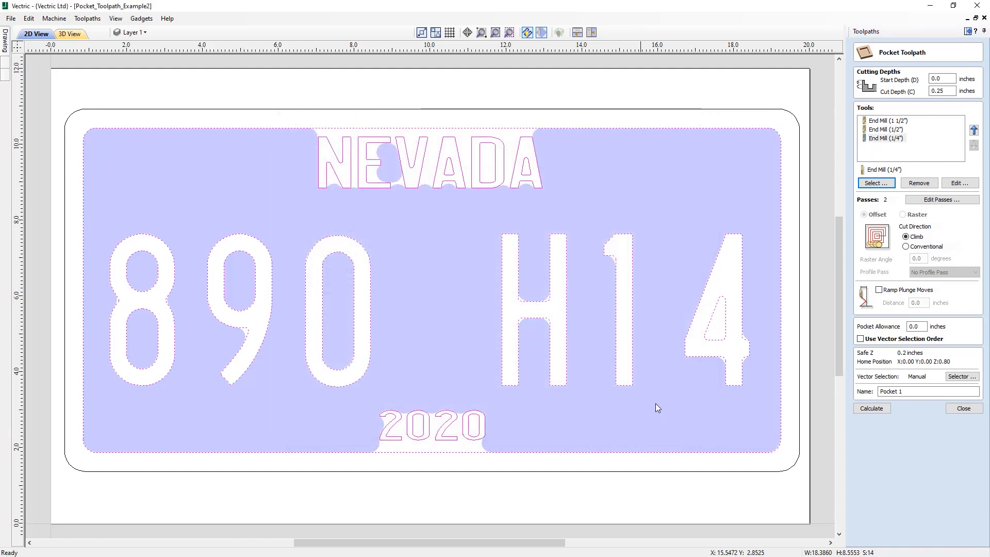
{"action": "left_click", "coordinate": [873, 408]}
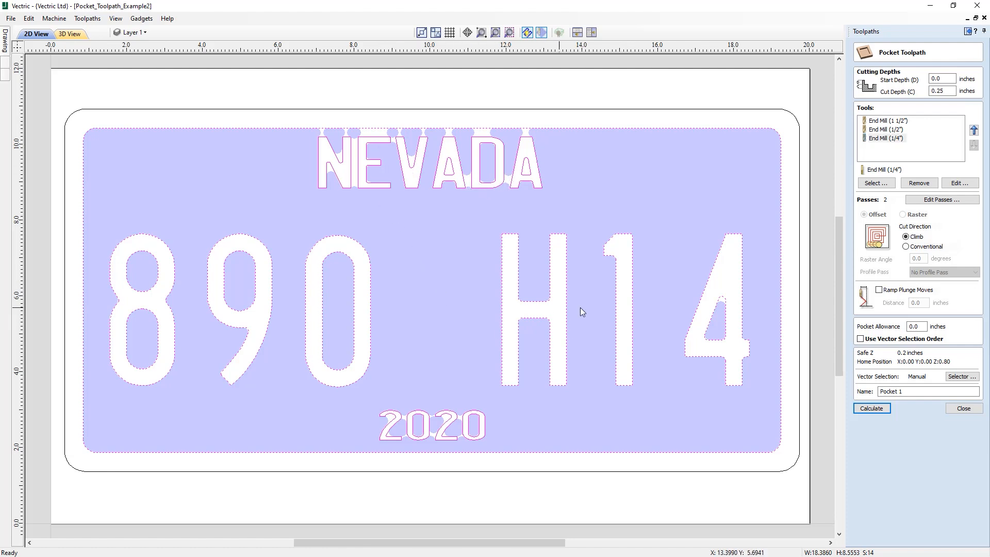
Add the 1/8-inch end mill as the fourth tool and recalculate the pocket toolpath
{"action": "left_click", "coordinate": [876, 184]}
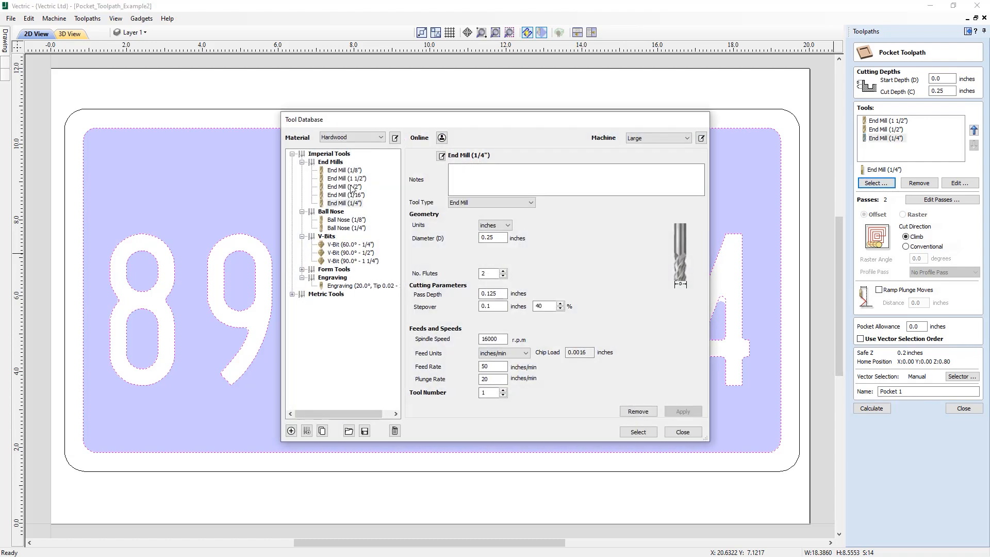
{"action": "left_click", "coordinate": [355, 170]}
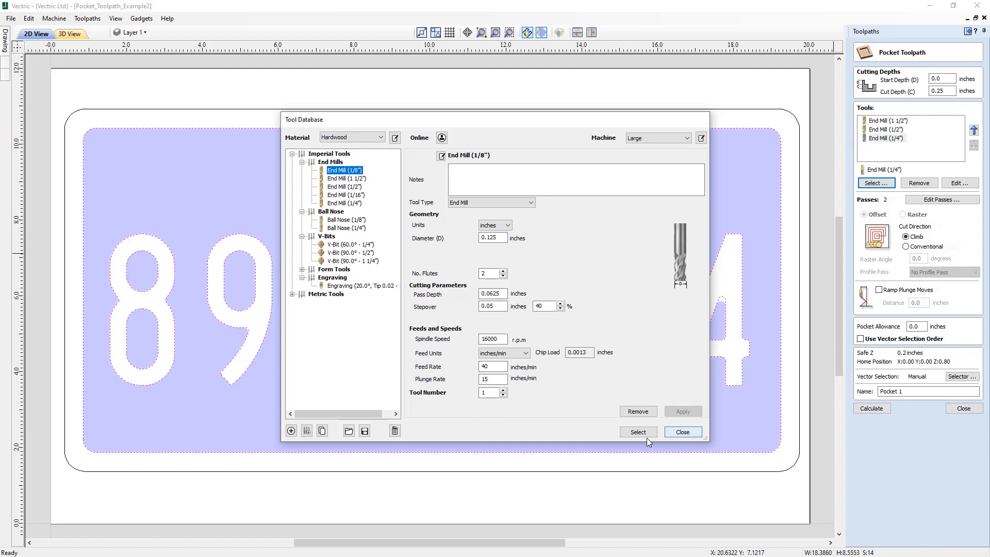
{"action": "left_click", "coordinate": [638, 431]}
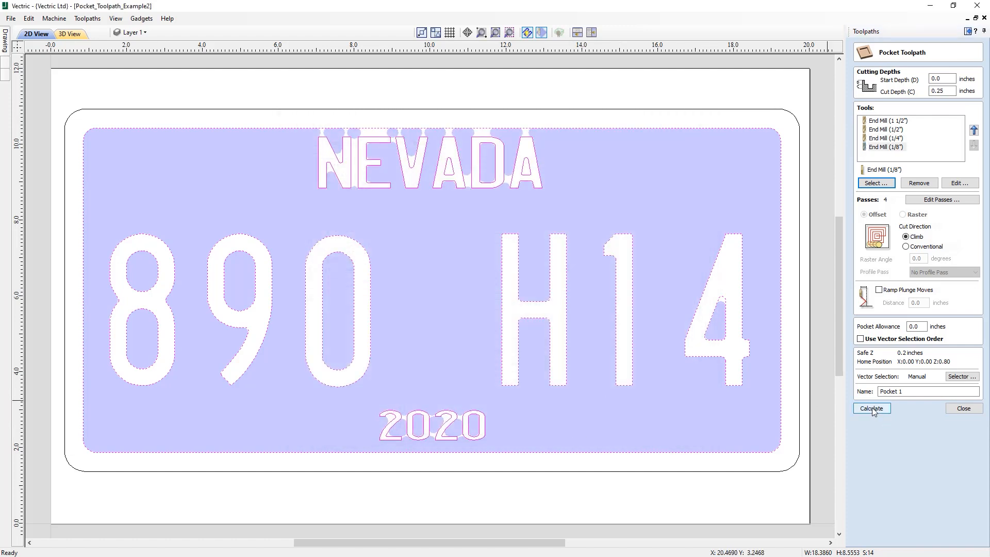
{"action": "left_click", "coordinate": [872, 409]}
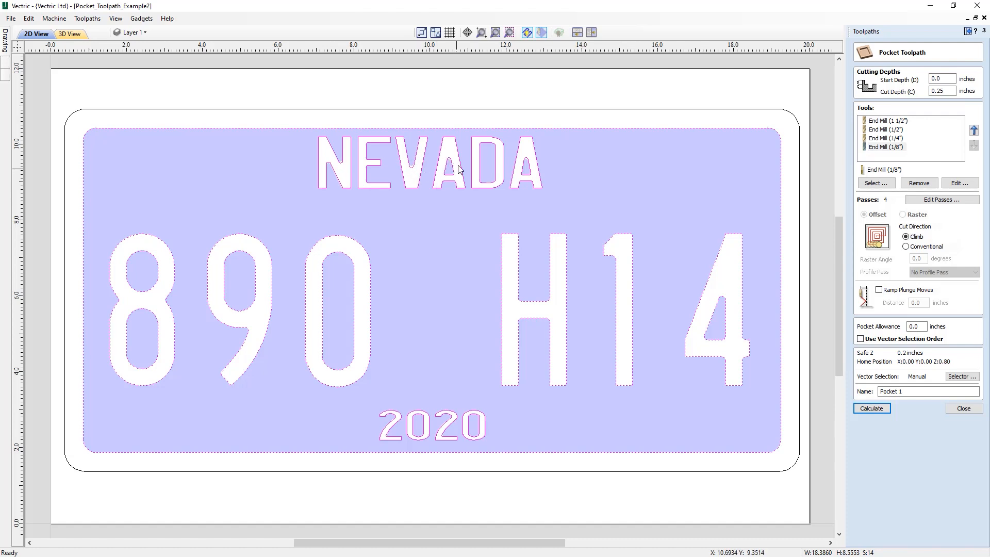
Compare the number of passes assigned to each end mill in the tool list
{"action": "left_click", "coordinate": [887, 120]}
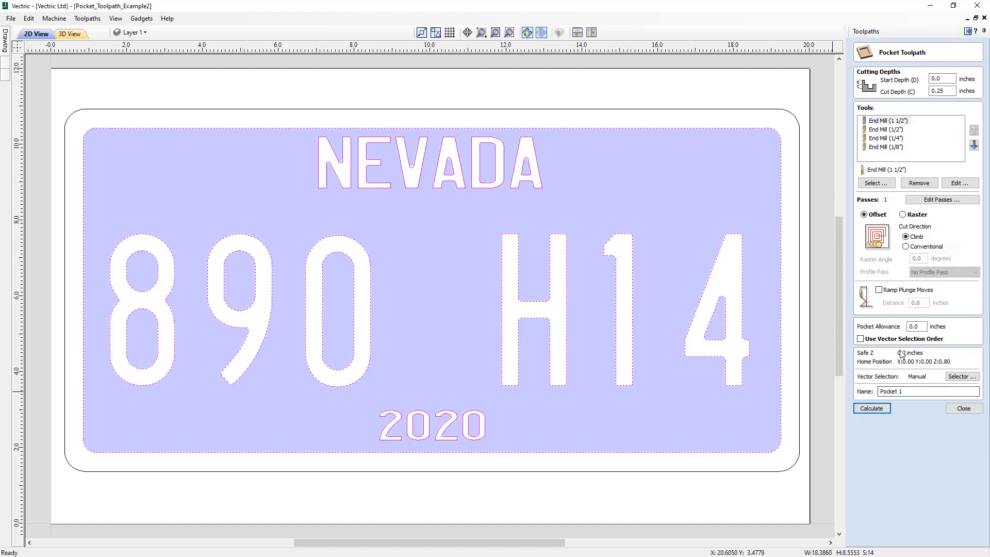
{"action": "left_click", "coordinate": [886, 130]}
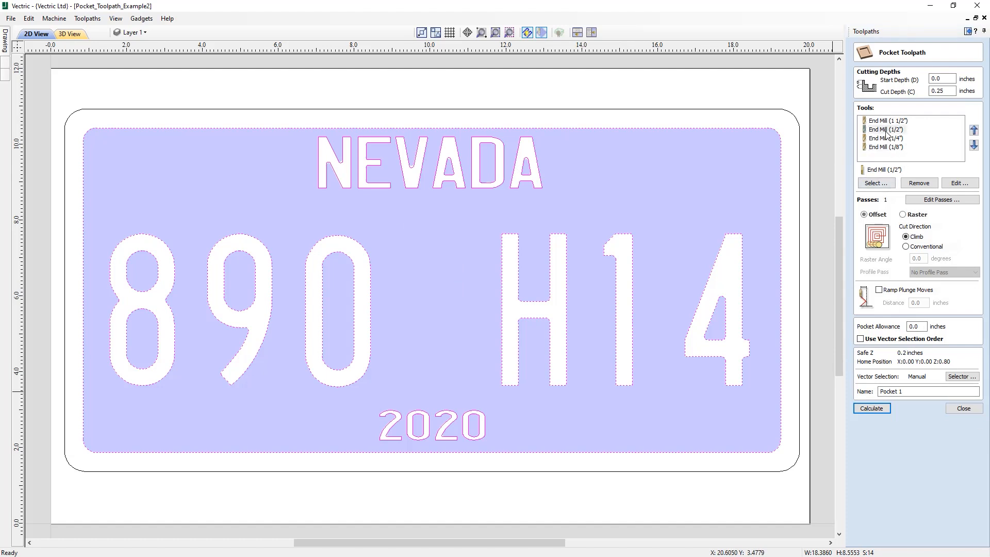
{"action": "left_click", "coordinate": [887, 148]}
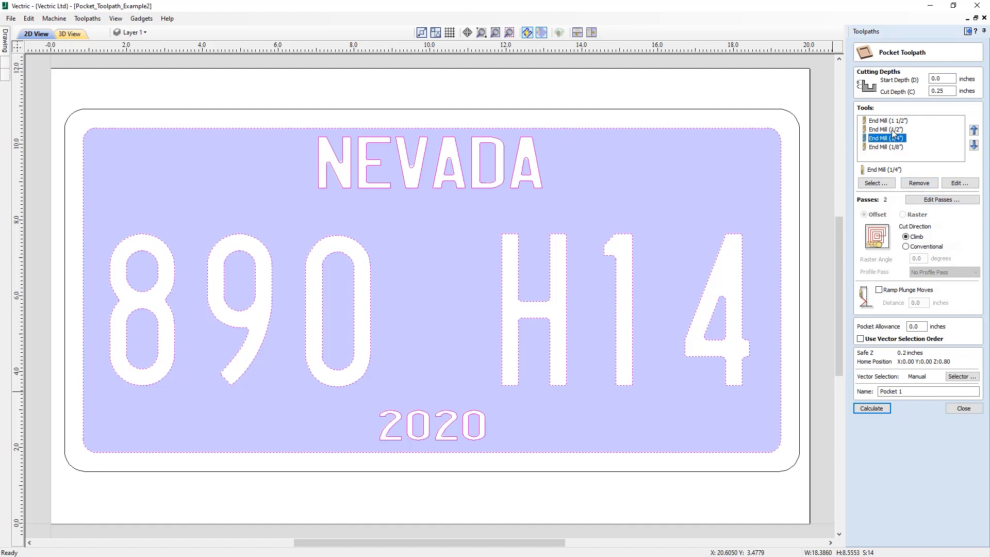
{"action": "left_click", "coordinate": [893, 129]}
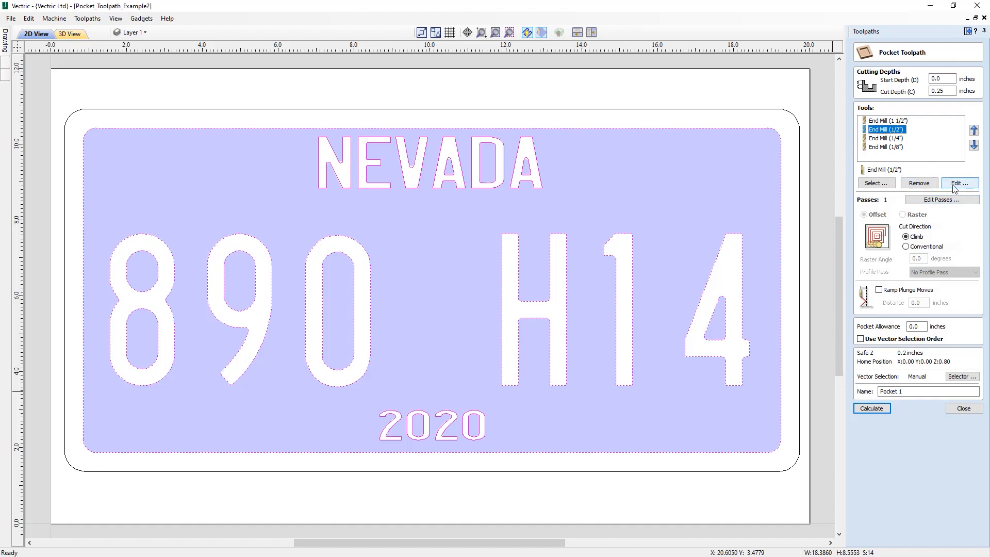
{"action": "left_click", "coordinate": [893, 138]}
{"action": "left_click", "coordinate": [880, 146]}
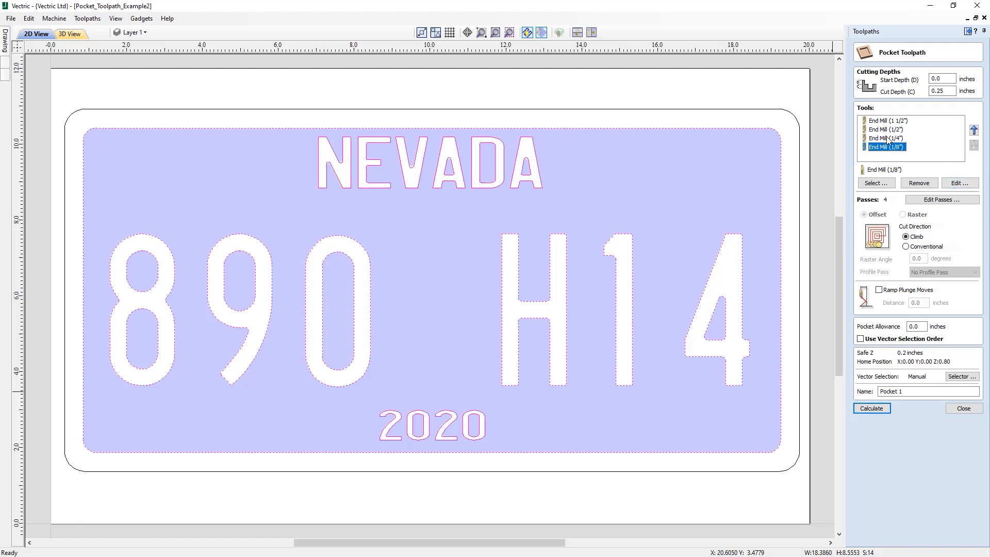
Delete the 1/4-inch end mill's 0.125-inch pass so that it cuts the full 0.25 inches in one pass
{"action": "left_click", "coordinate": [887, 137]}
{"action": "left_click", "coordinate": [943, 200]}
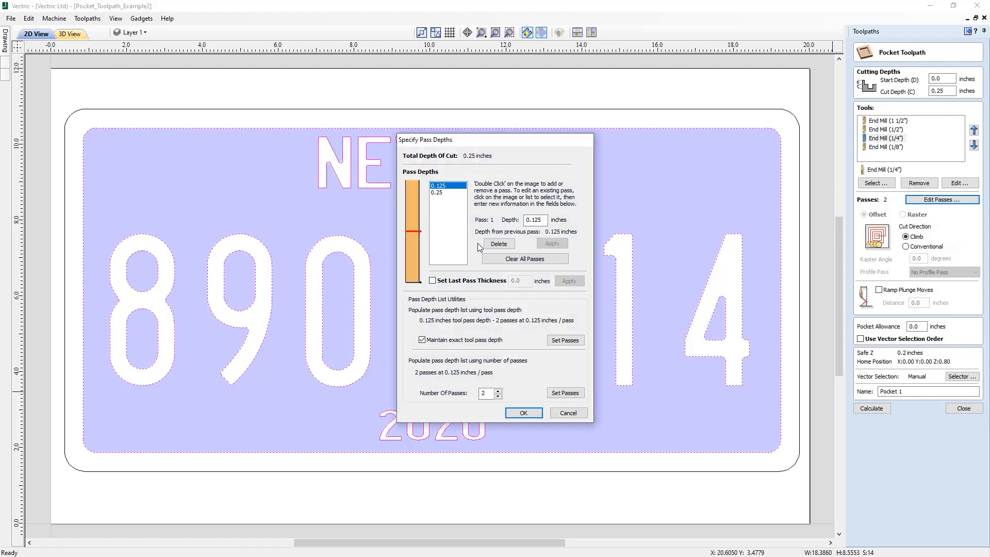
{"action": "left_click", "coordinate": [499, 244]}
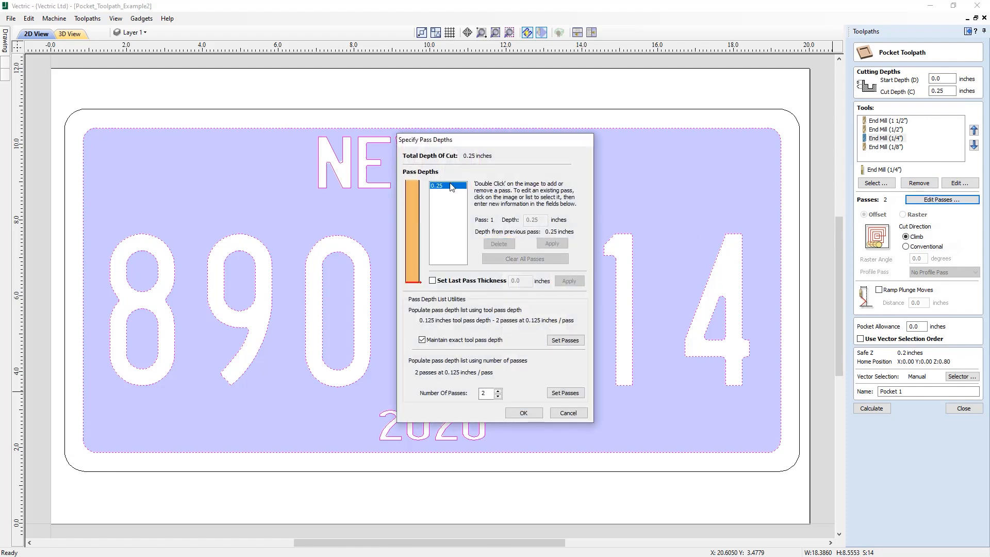
{"action": "left_click", "coordinate": [523, 412]}
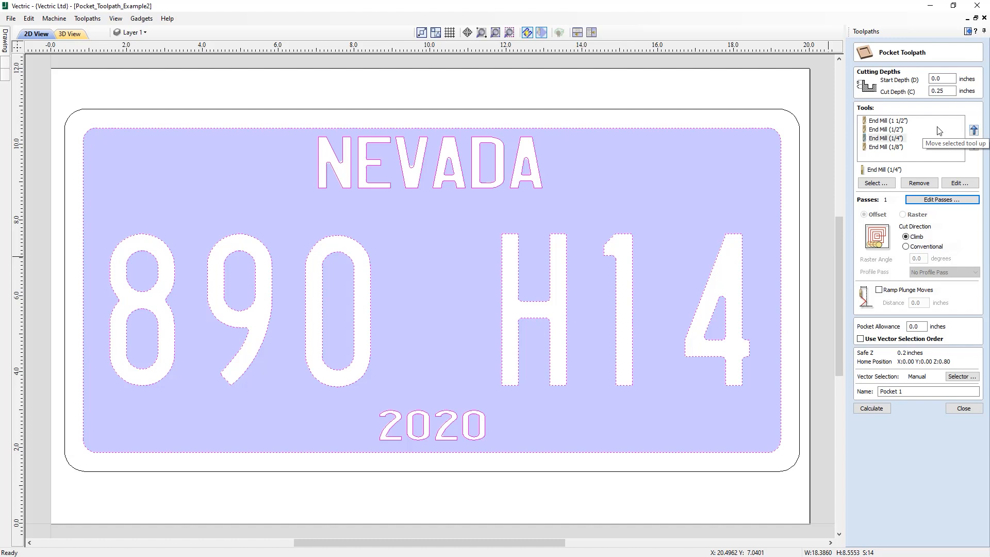
Move the 1/4-inch end mill to the start of the tool order and return it to third place
{"action": "left_click", "coordinate": [974, 132]}
{"action": "left_click", "coordinate": [974, 132]}
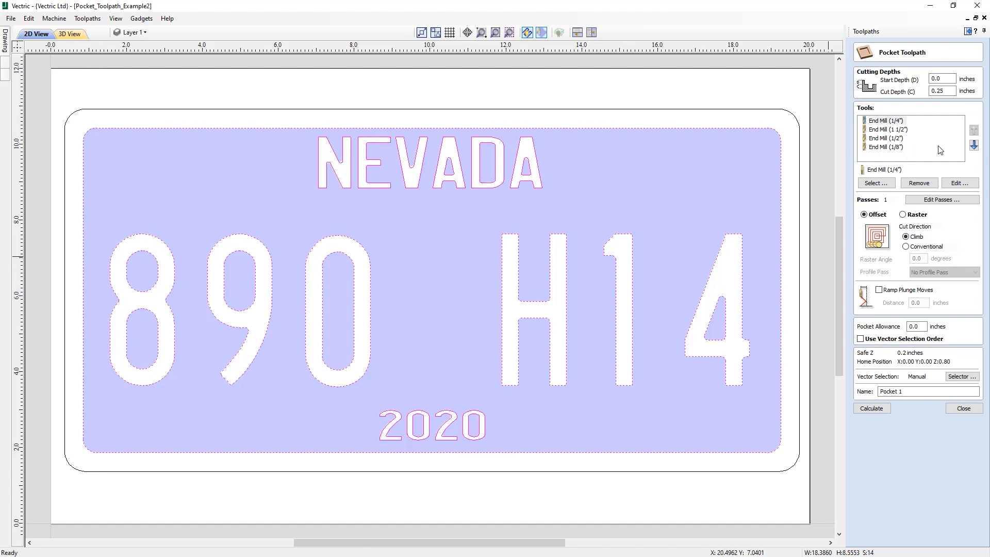
{"action": "left_click", "coordinate": [974, 145]}
{"action": "left_click", "coordinate": [975, 146]}
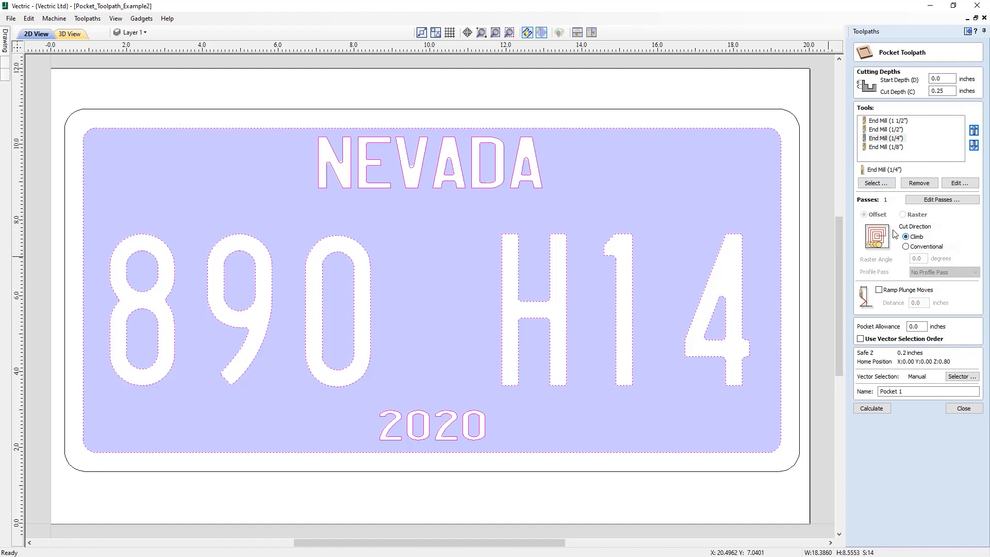
Try the Raster strategy on the 1 1/2-inch end mill, check the smaller tools' options, and switch it back to Offset
{"action": "left_click", "coordinate": [885, 121]}
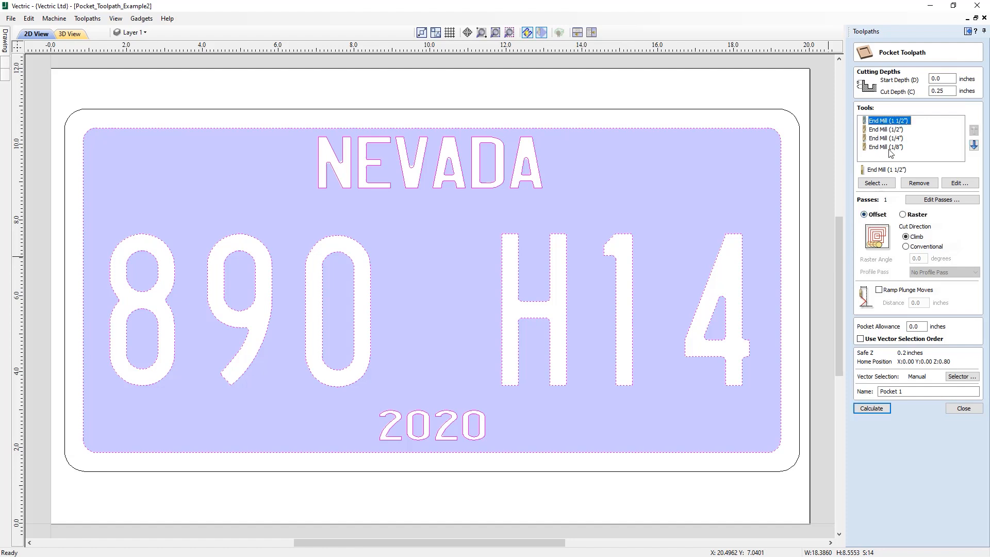
{"action": "left_click", "coordinate": [892, 130]}
{"action": "left_click", "coordinate": [896, 138]}
{"action": "left_click", "coordinate": [898, 147]}
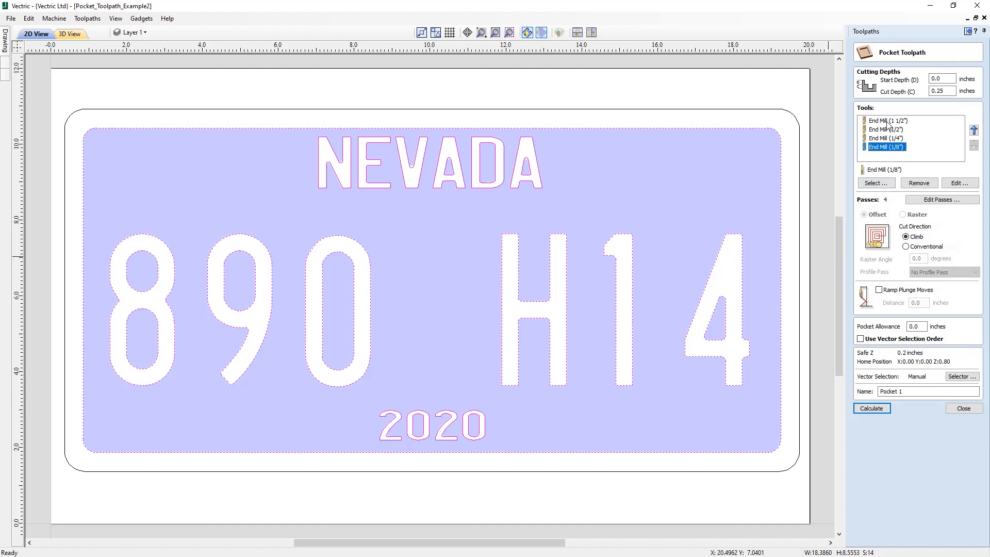
{"action": "left_click", "coordinate": [882, 122]}
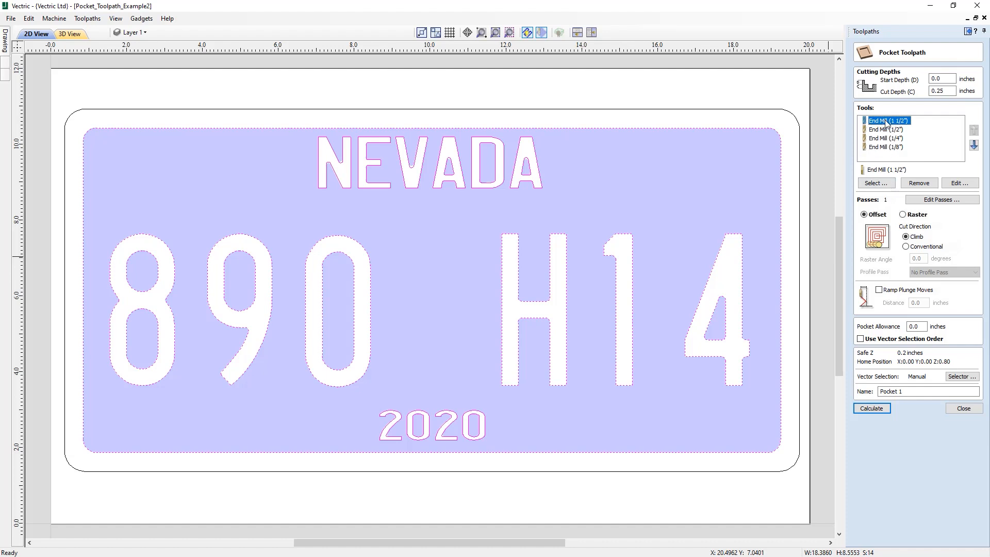
{"action": "left_click", "coordinate": [903, 216]}
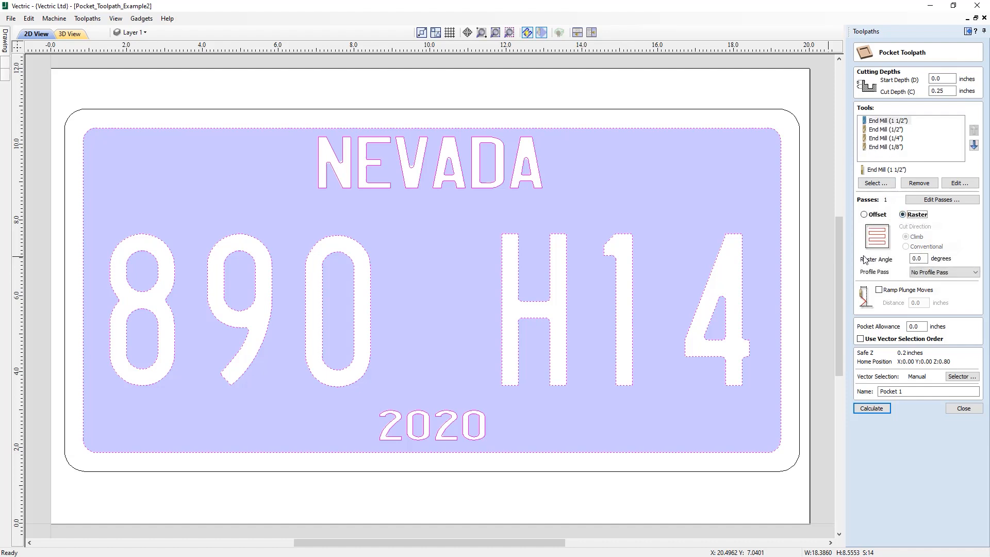
{"action": "left_click", "coordinate": [885, 130]}
{"action": "left_click", "coordinate": [887, 138]}
{"action": "left_click", "coordinate": [888, 148]}
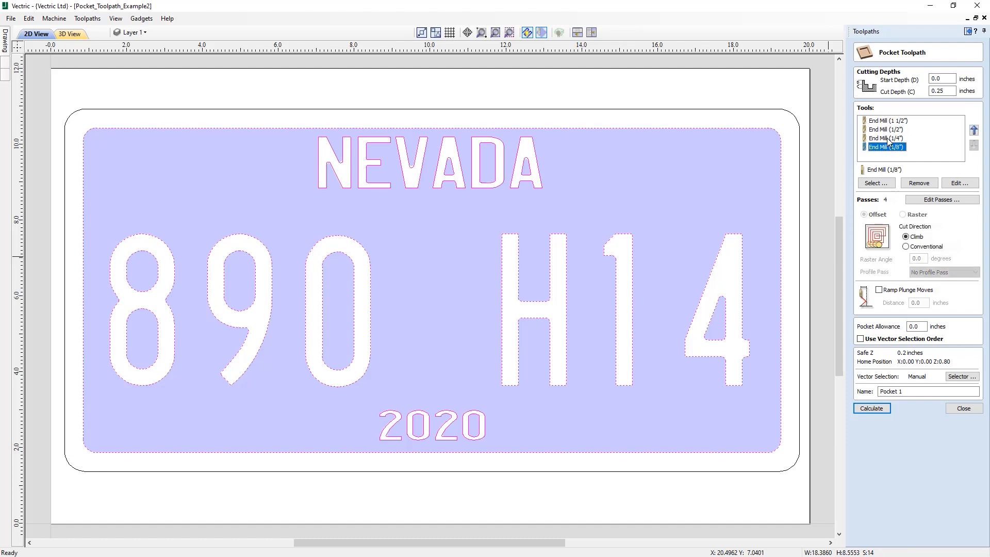
{"action": "left_click", "coordinate": [885, 122]}
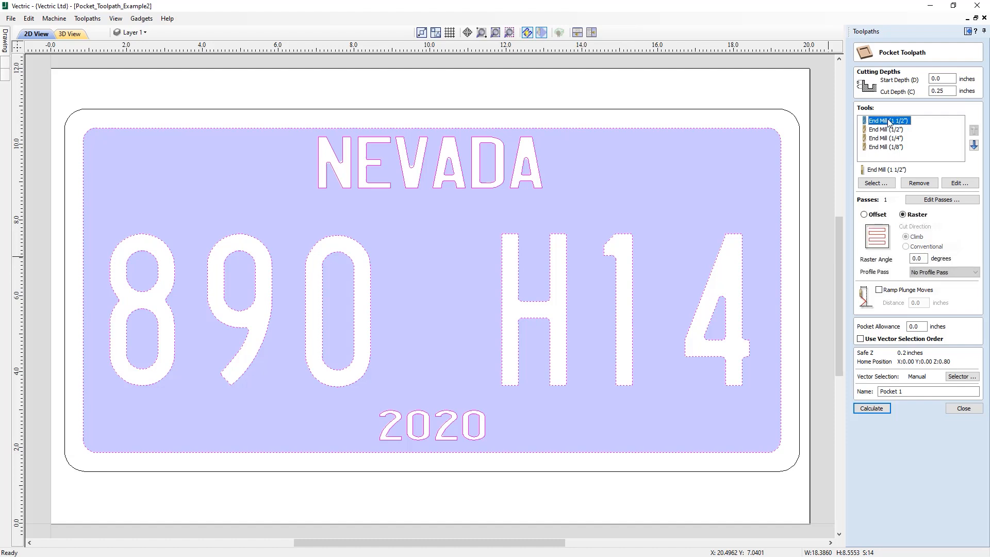
{"action": "left_click", "coordinate": [871, 217]}
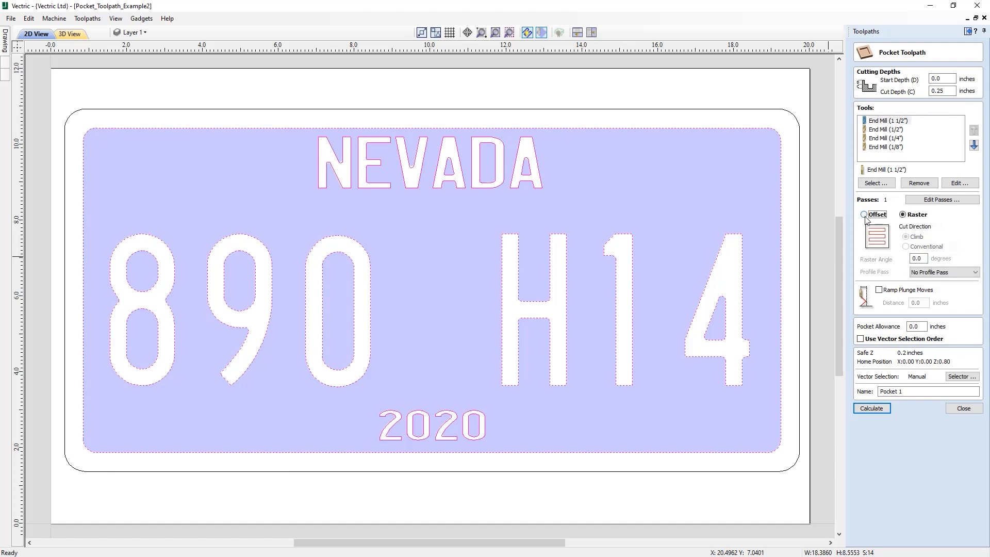
Review the clearing strategy and cut direction options of each end mill in the tool list
{"action": "left_click", "coordinate": [891, 131]}
{"action": "left_click", "coordinate": [891, 139]}
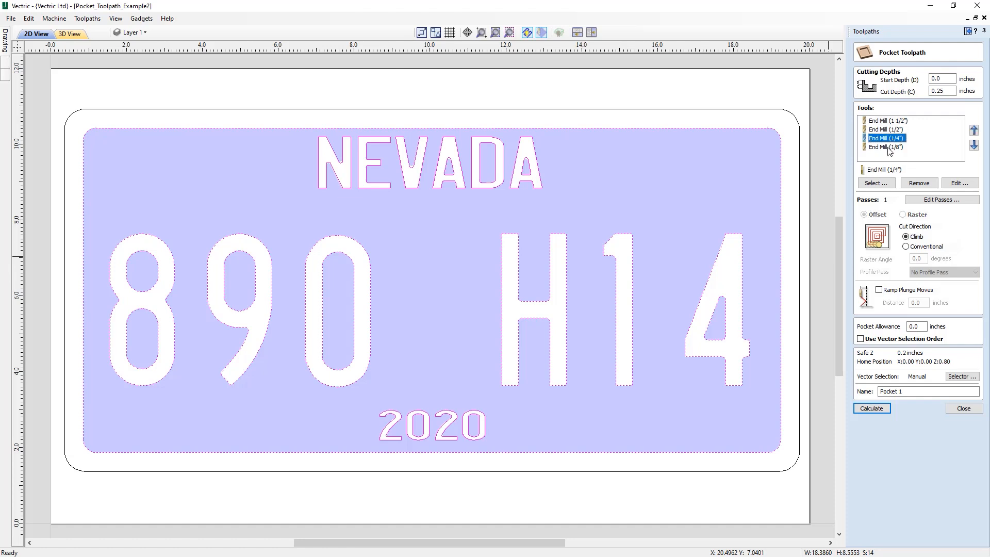
{"action": "left_click", "coordinate": [887, 148]}
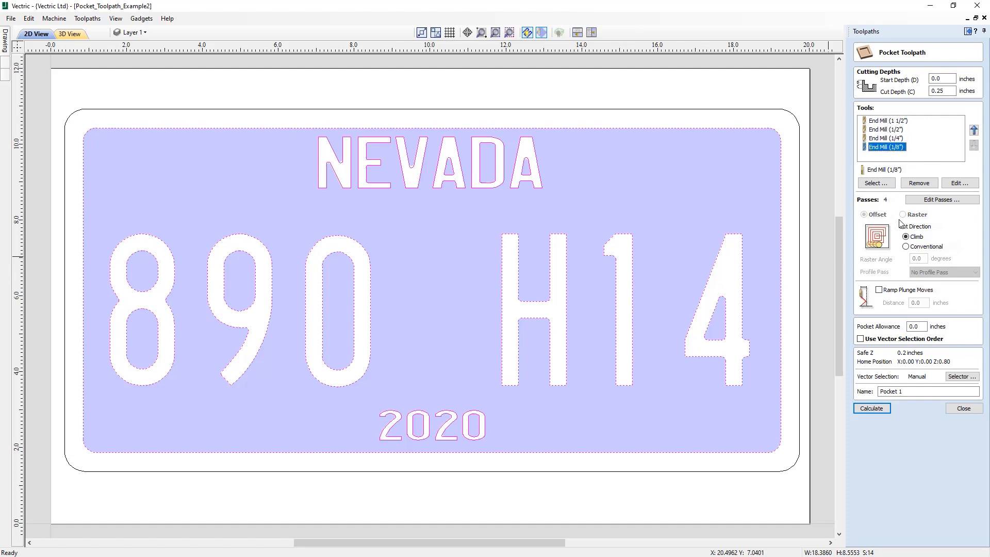
{"action": "left_click", "coordinate": [893, 138]}
{"action": "left_click", "coordinate": [892, 129]}
{"action": "left_click", "coordinate": [892, 120]}
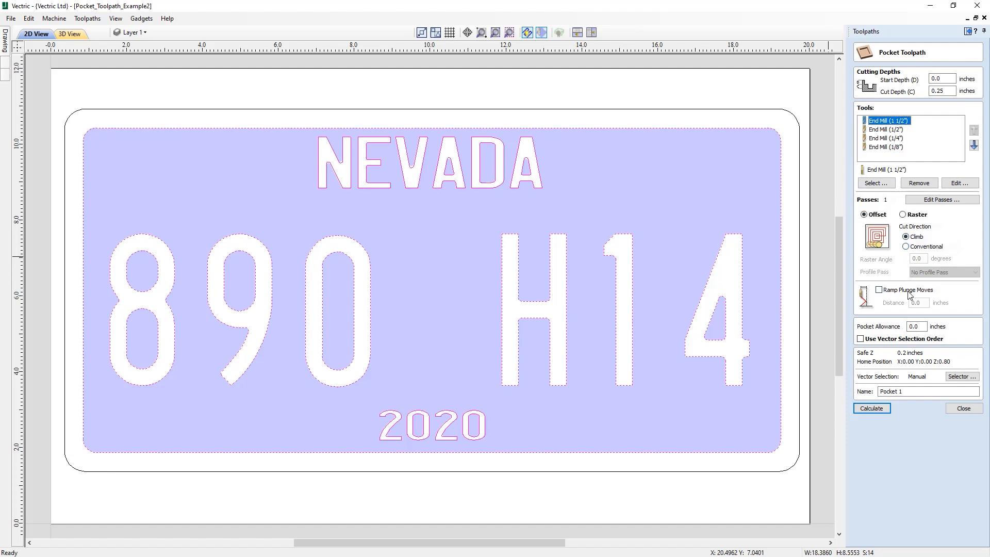
Turn on ramp plunge moves for the 1/4-inch end mill and compare its settings with the 1/8-inch end mill's
{"action": "left_click", "coordinate": [889, 137]}
{"action": "left_click", "coordinate": [882, 147]}
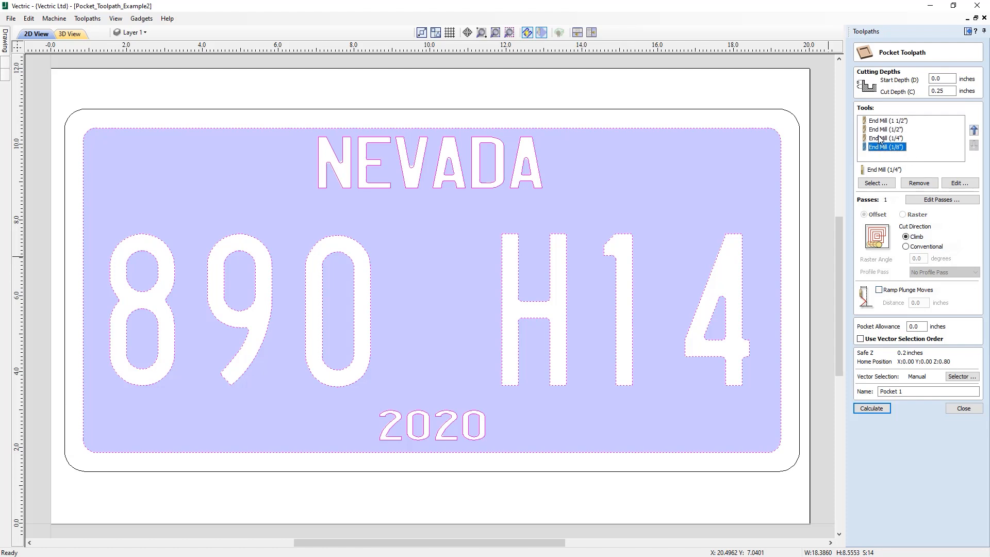
{"action": "left_click", "coordinate": [880, 139]}
{"action": "left_click", "coordinate": [897, 291]}
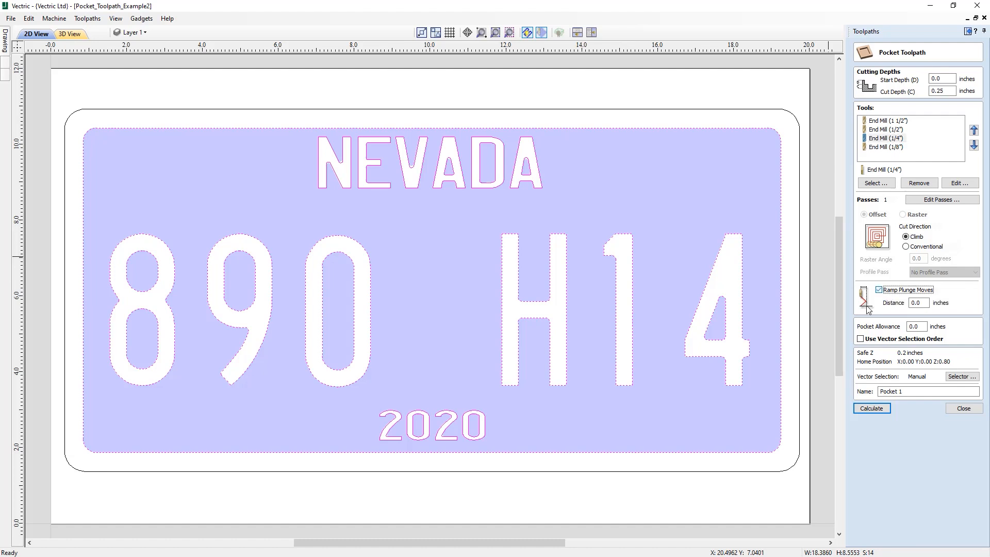
{"action": "left_click", "coordinate": [886, 148]}
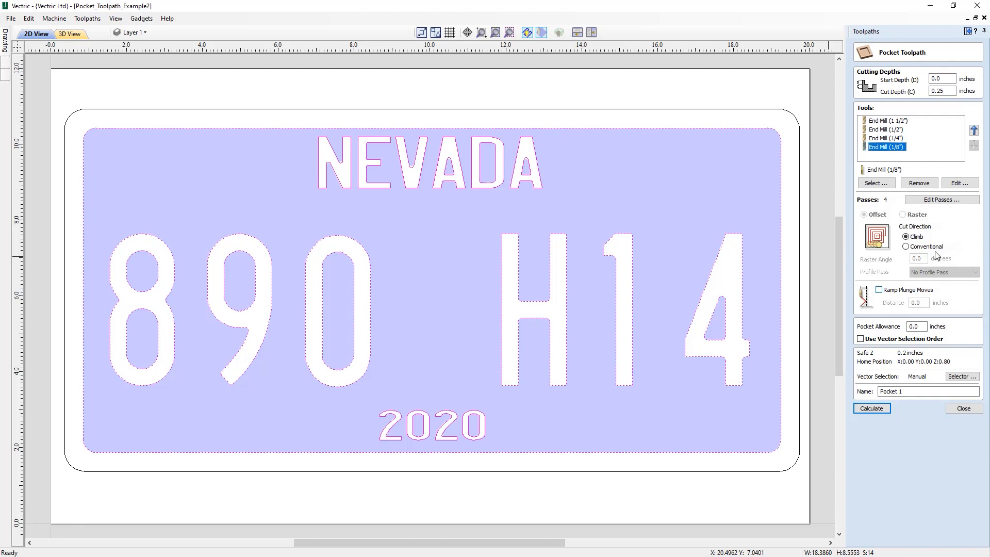
{"action": "left_click", "coordinate": [891, 139]}
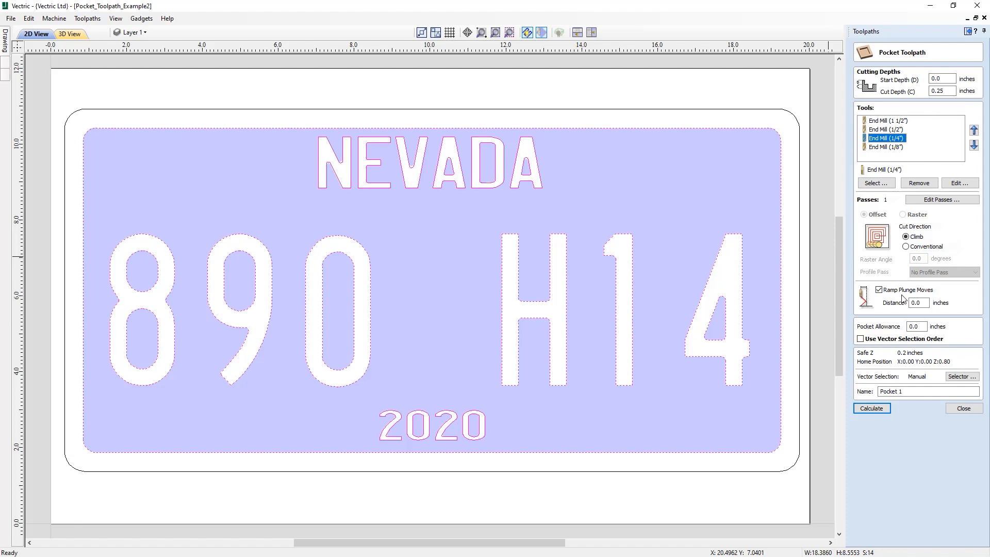
Turn off ramp plunge moves for the 1/4-inch end mill and calculate the Pocket 1 toolpaths
{"action": "left_click", "coordinate": [880, 291]}
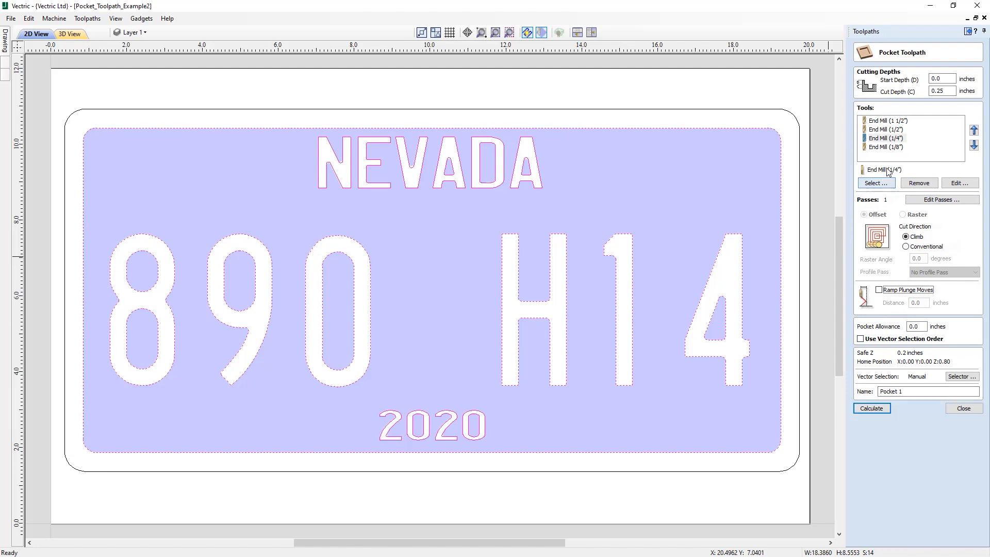
{"action": "left_click", "coordinate": [869, 409]}
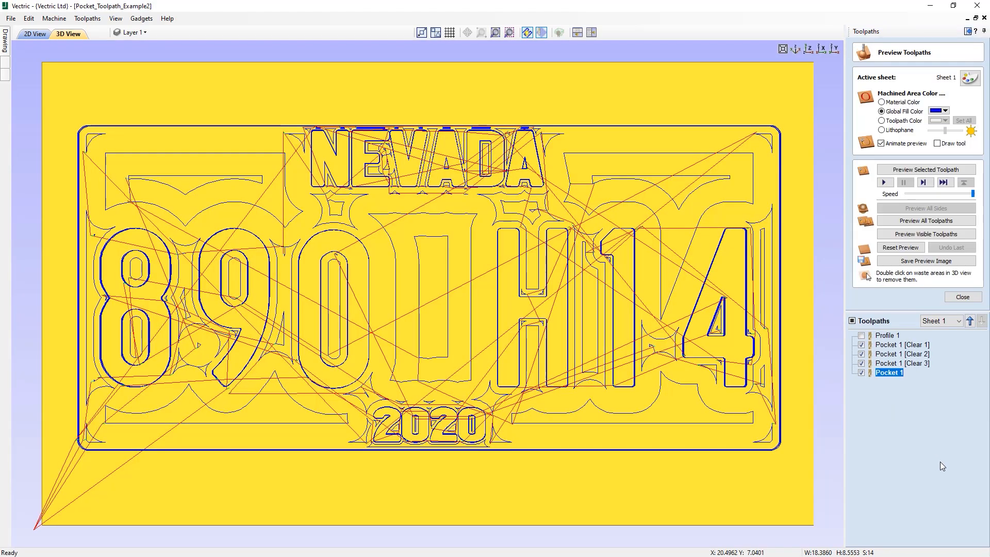
Preview Pocket 1 [Clear 1] with animation, and Pocket 1 [Clear 2] with the animated preview turned off
{"action": "left_click", "coordinate": [902, 345]}
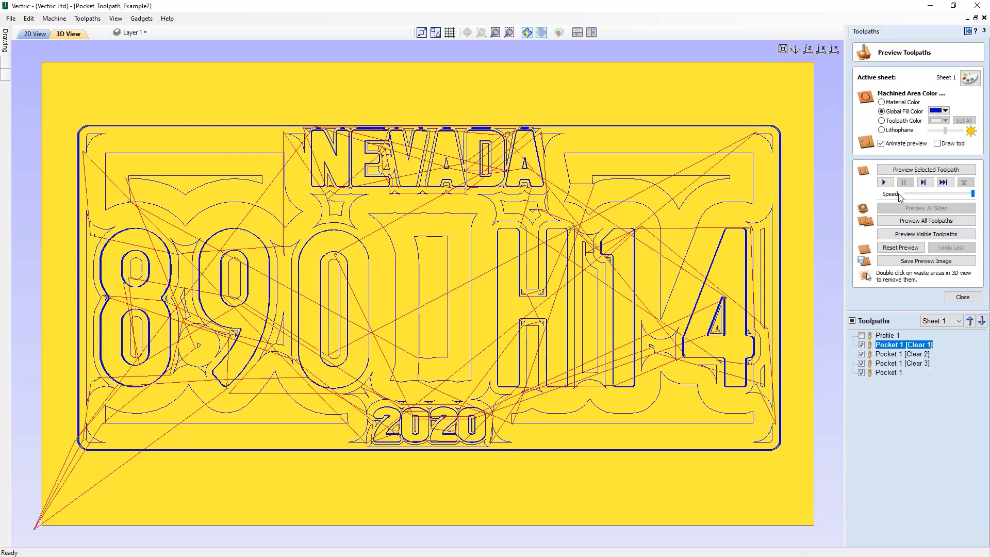
{"action": "left_click", "coordinate": [912, 172]}
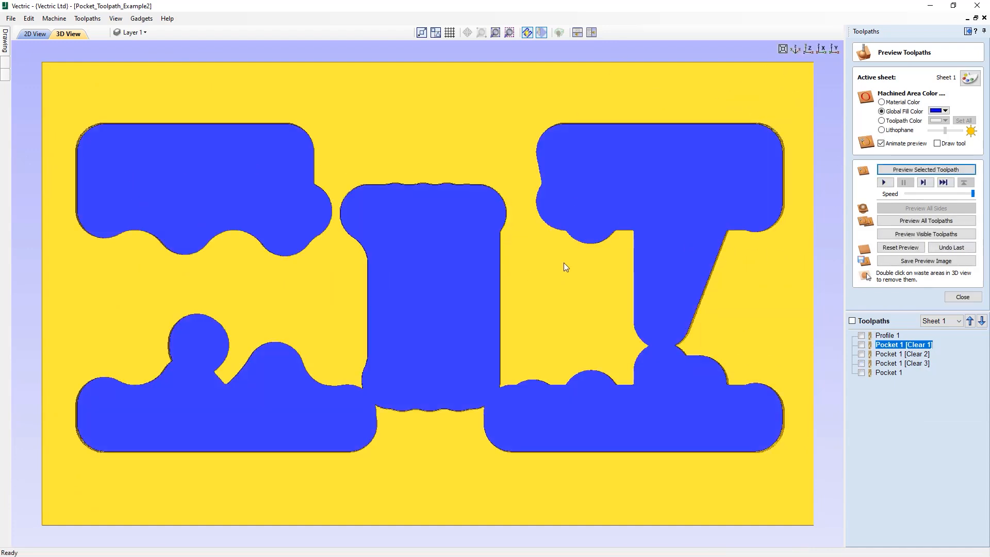
{"action": "left_click", "coordinate": [882, 144]}
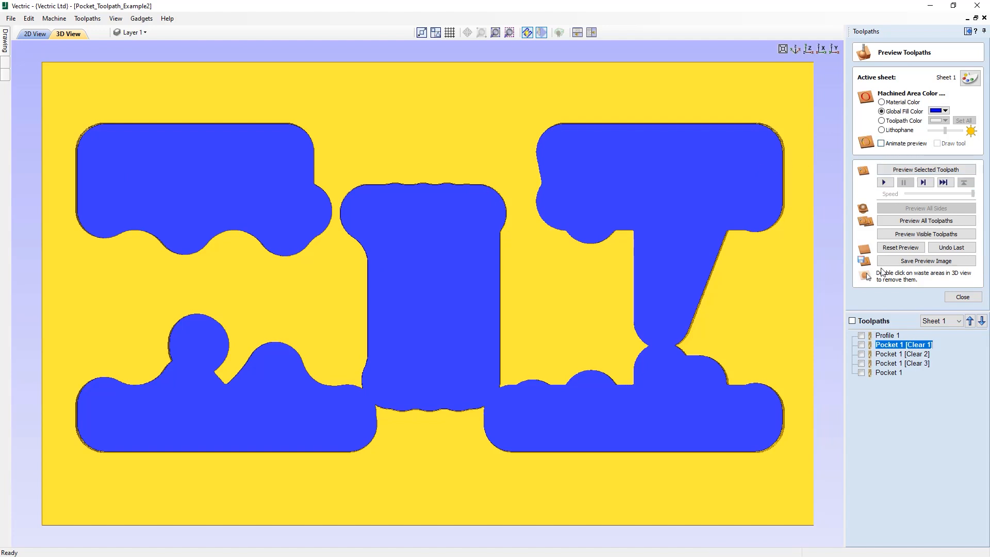
{"action": "left_click", "coordinate": [897, 355]}
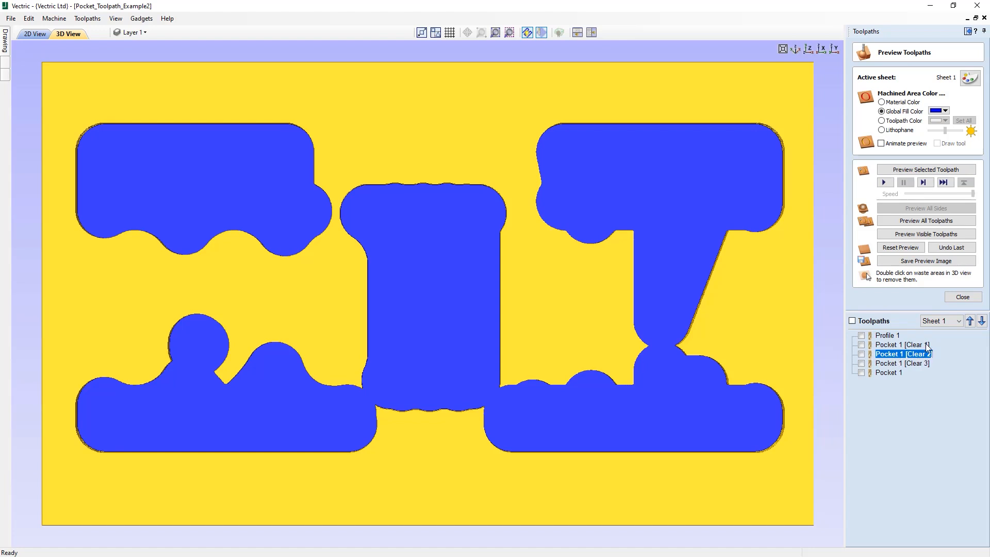
{"action": "left_click", "coordinate": [926, 170]}
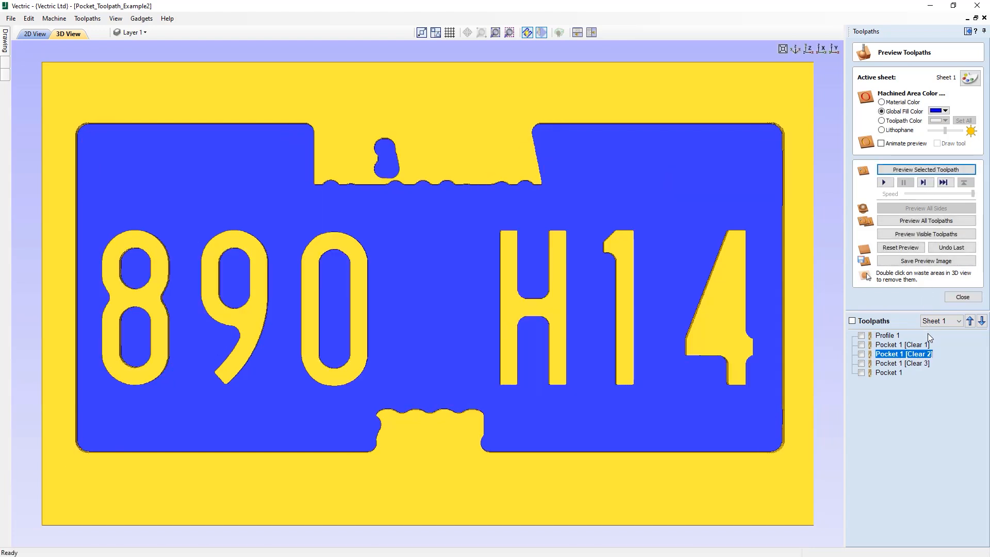
Preview the Pocket 1 [Clear 3] toolpath and the final Pocket 1 toolpath on the license plate
{"action": "left_click", "coordinate": [895, 364]}
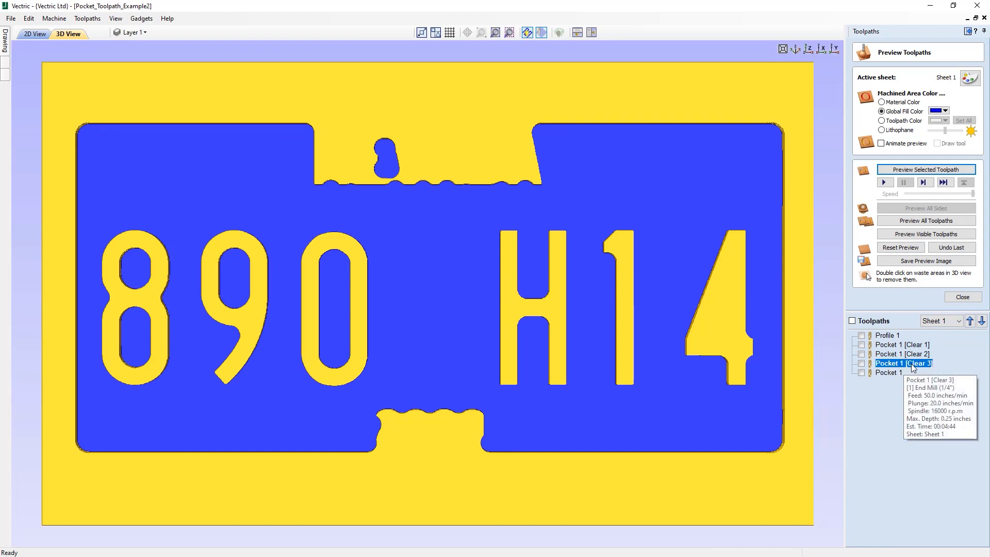
{"action": "left_click", "coordinate": [922, 171]}
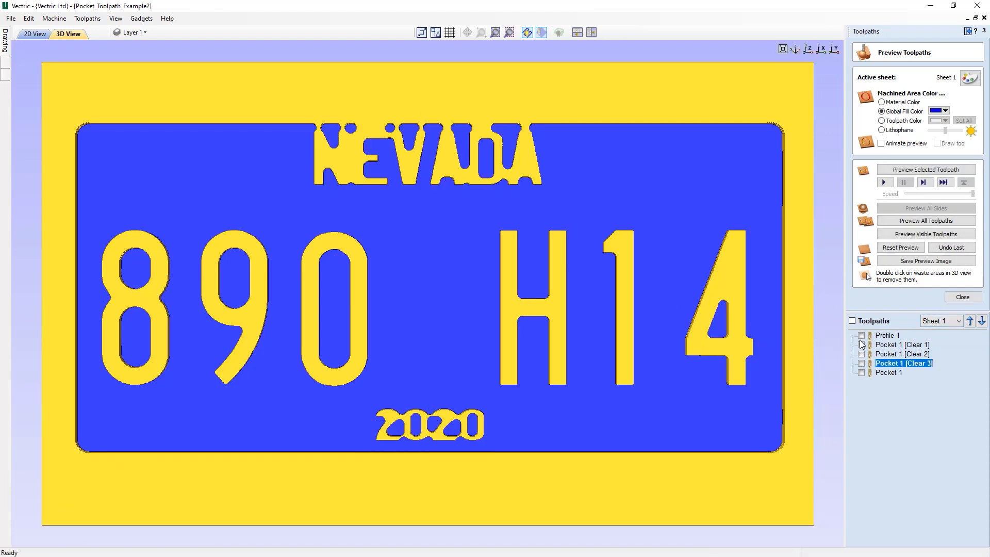
{"action": "left_click", "coordinate": [892, 373]}
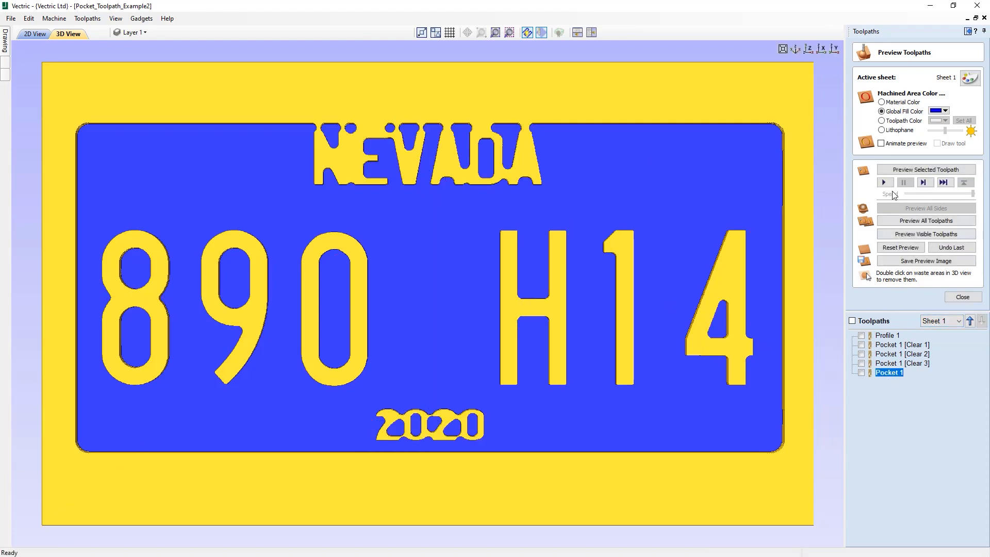
{"action": "left_click", "coordinate": [911, 172]}
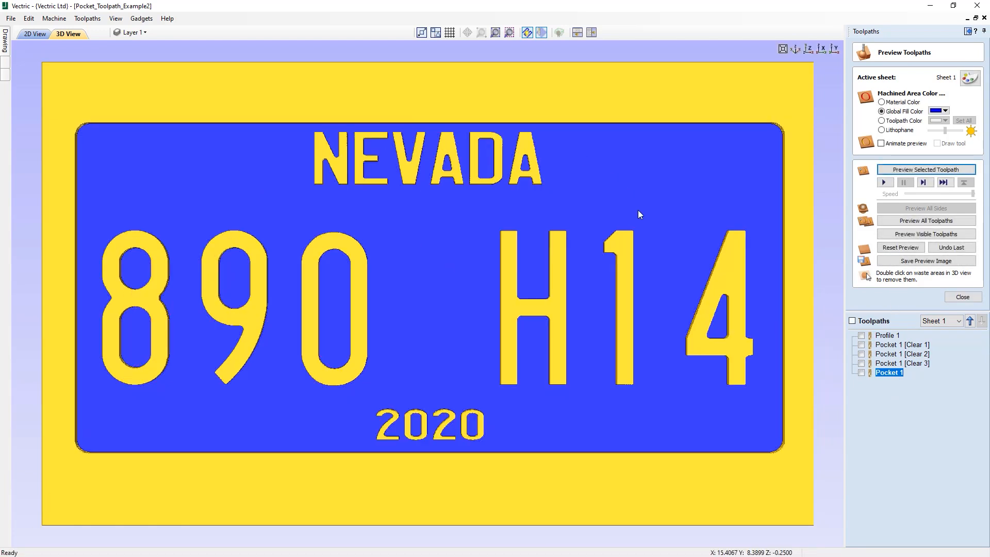
Preview the Profile 1 cutout, remove the waste material around the plate, and inspect the finished part at an angle
{"action": "left_click", "coordinate": [894, 336]}
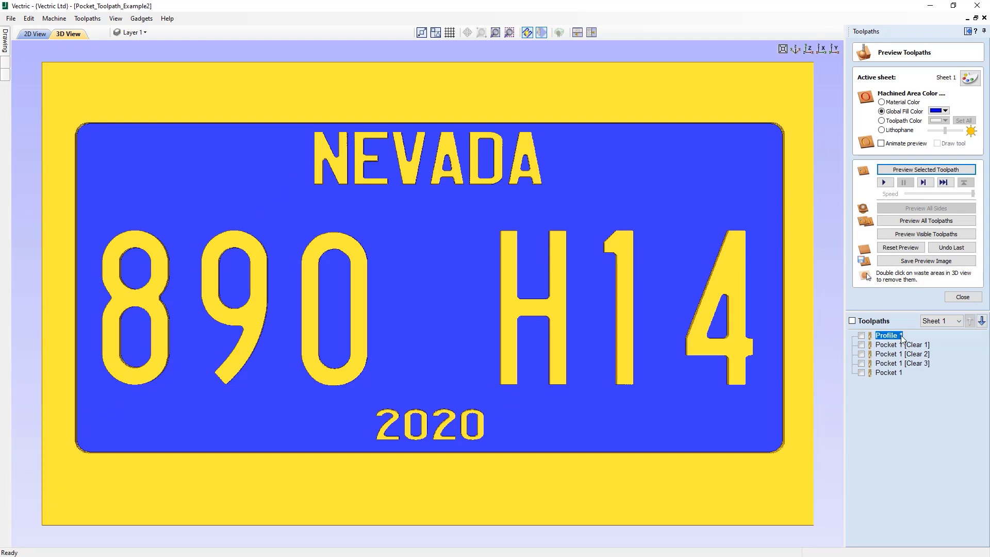
{"action": "left_click", "coordinate": [921, 170]}
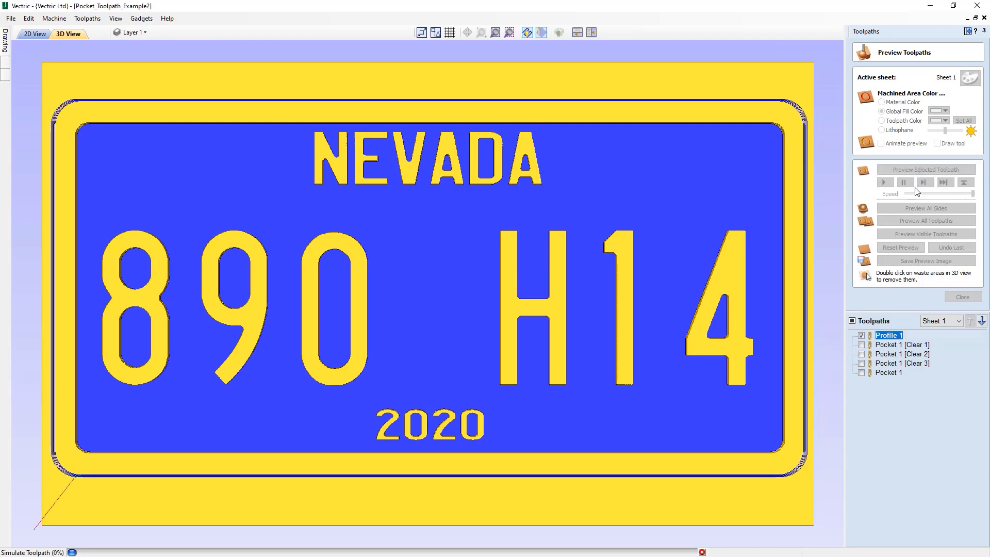
{"action": "double_click", "coordinate": [541, 85]}
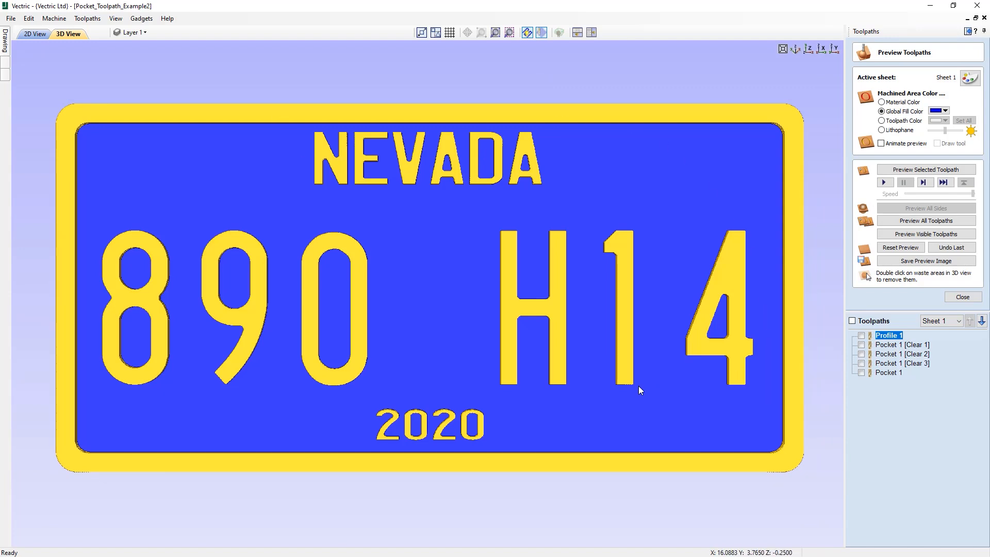
{"action": "left_click_drag", "start_coordinate": [507, 360], "coordinate": [644, 287]}
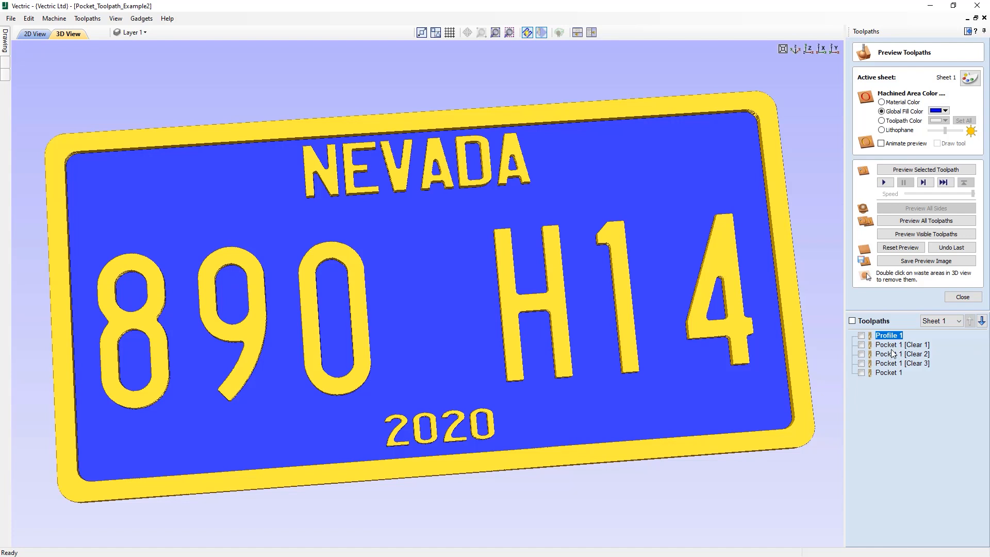
{"action": "mouse_move", "coordinate": [891, 358]}
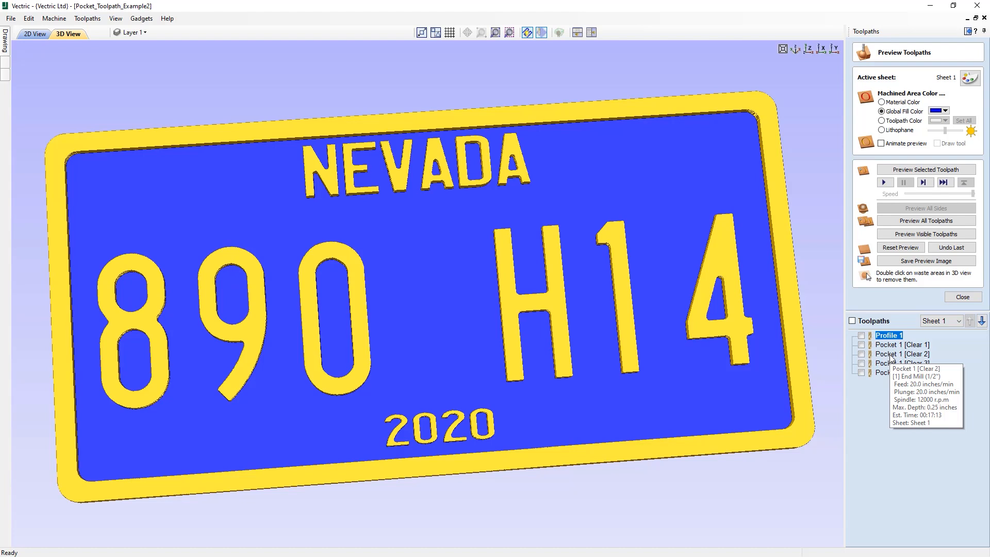
{"action": "mouse_move", "coordinate": [472, 334]}
{"action": "left_mouse_down"}
{"action": "mouse_move", "coordinate": [410, 308]}
{"action": "mouse_move", "coordinate": [479, 330]}
{"action": "left_mouse_up"}
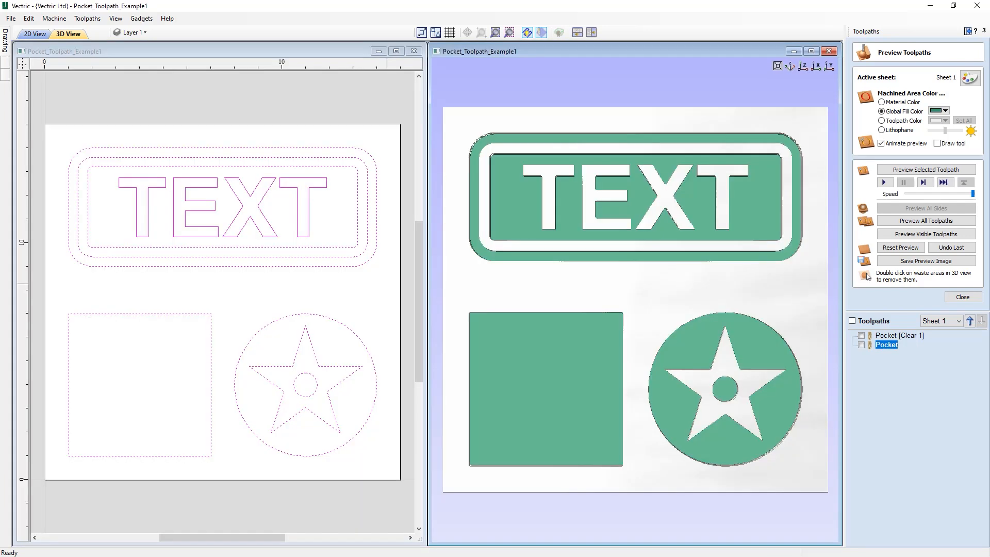
Edit the Pocket toolpath in Pocket_Toolpath_Example1: remove the 1/8-inch end mill and set the 1/4-inch end mill's pass depth to 0.25 inches
{"action": "double_click", "coordinate": [887, 345]}
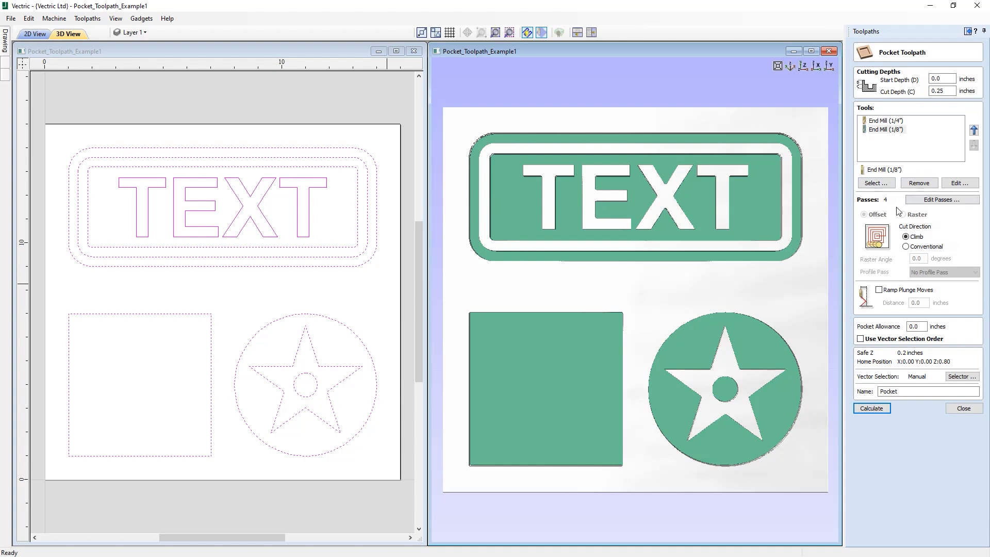
{"action": "left_click", "coordinate": [919, 183]}
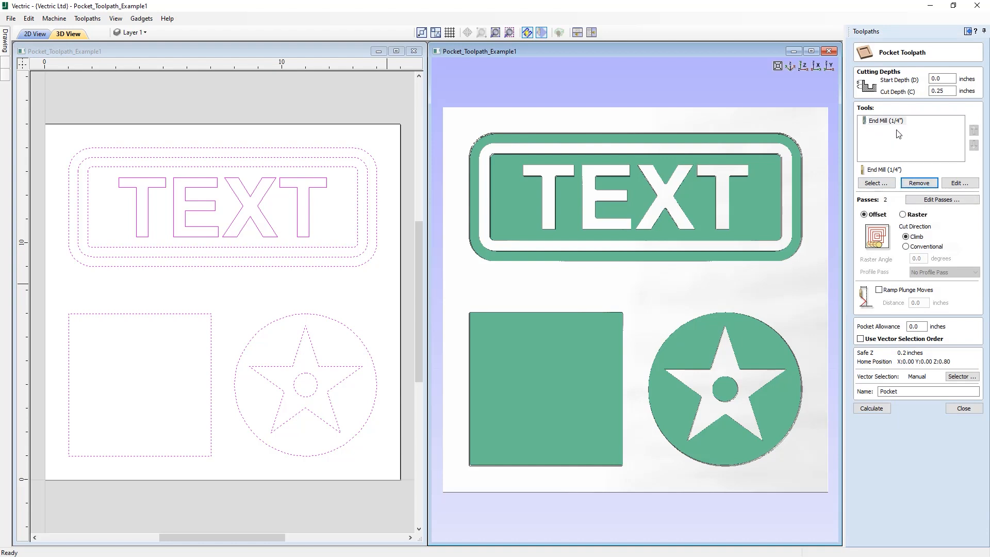
{"action": "left_click", "coordinate": [960, 184]}
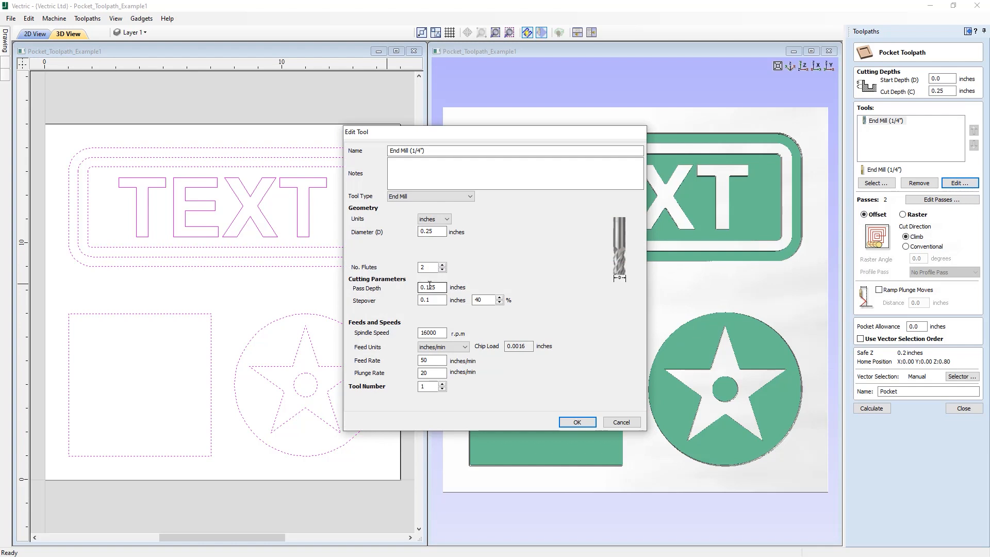
{"action": "left_click_drag", "start_coordinate": [426, 287], "coordinate": [443, 289]}
{"action": "type", "text": "25"}
{"action": "left_click", "coordinate": [577, 421]}
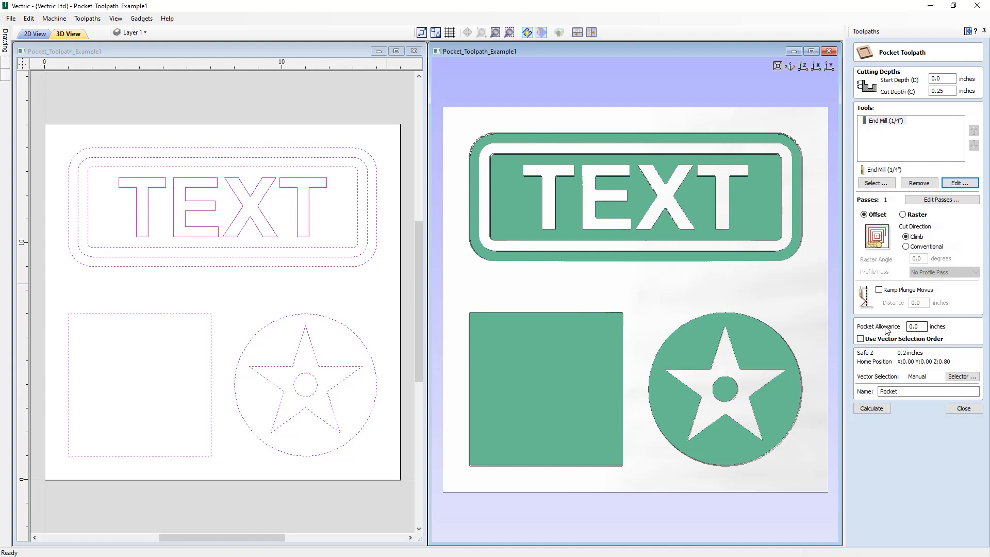
Calculate the pocket with a 0.05-inch pocket allowance and show the result full size in the 2D view
{"action": "left_click", "coordinate": [919, 328]}
{"action": "left_click", "coordinate": [920, 327]}
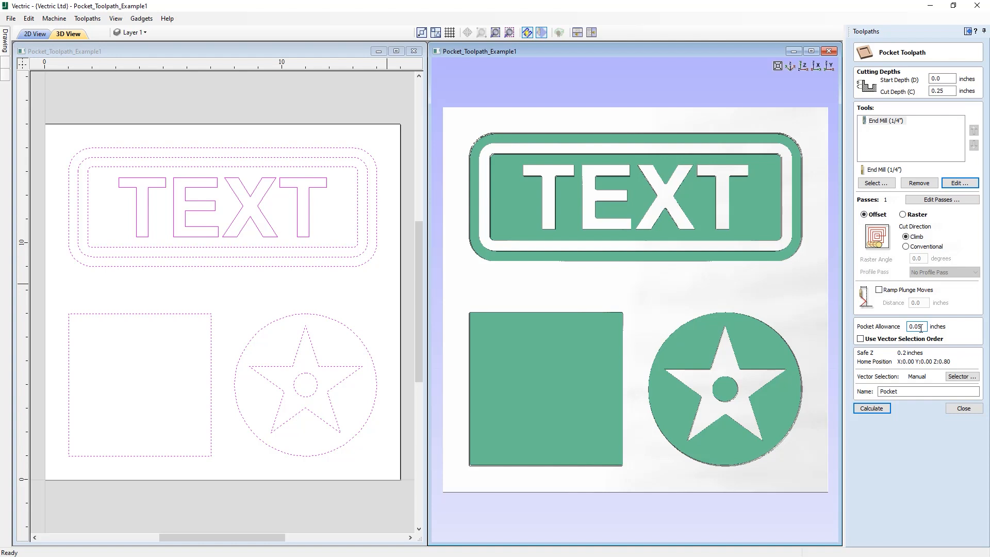
{"action": "left_click", "coordinate": [877, 409]}
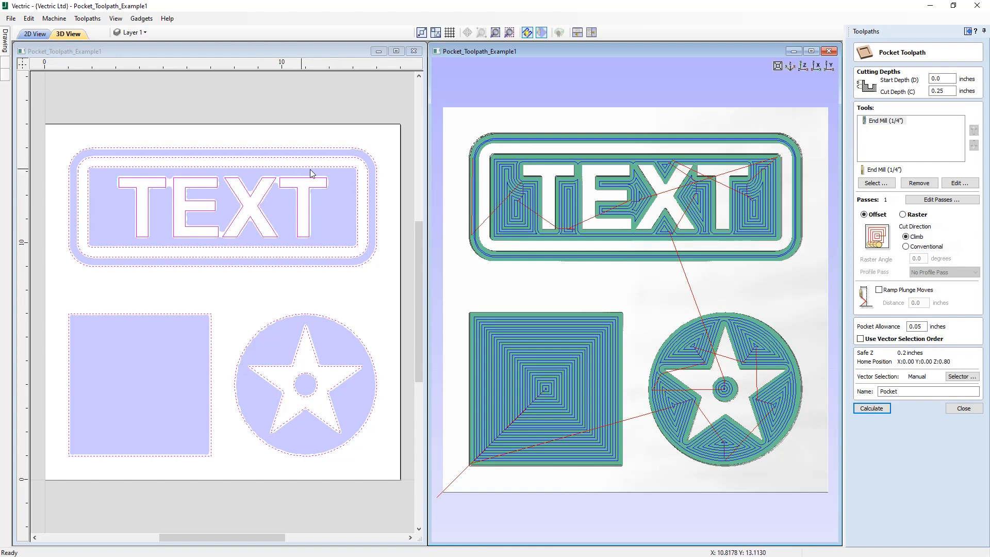
{"action": "left_click", "coordinate": [397, 51]}
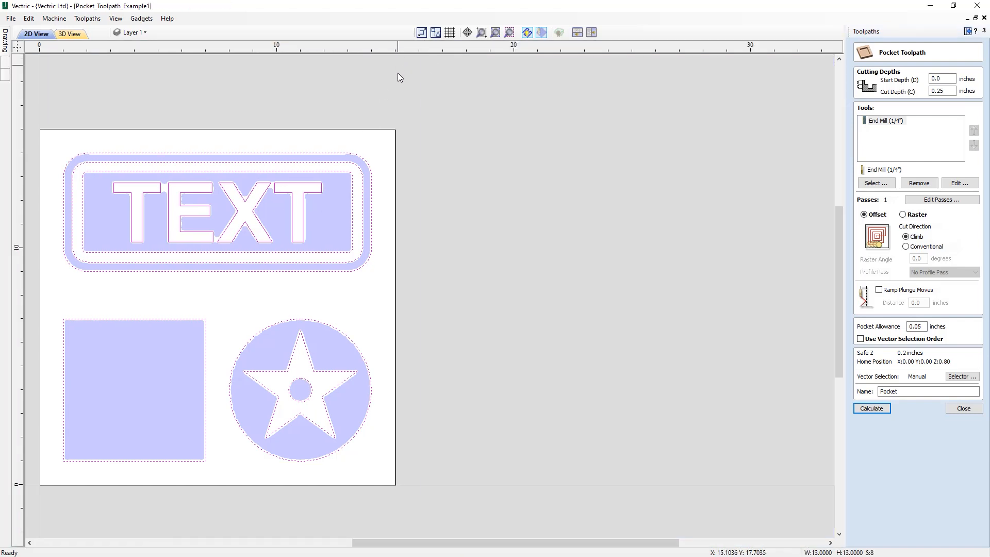
{"action": "key", "text": "F6"}
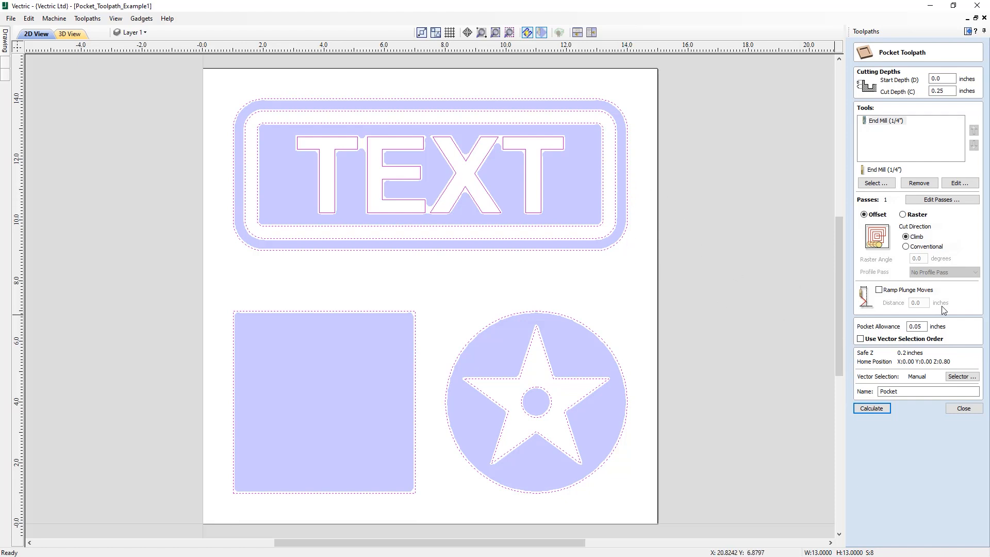
Set the pocket allowance to -0.05 inches, recalculate, and inspect the pocket edges around the star and circle
{"action": "left_click", "coordinate": [911, 329]}
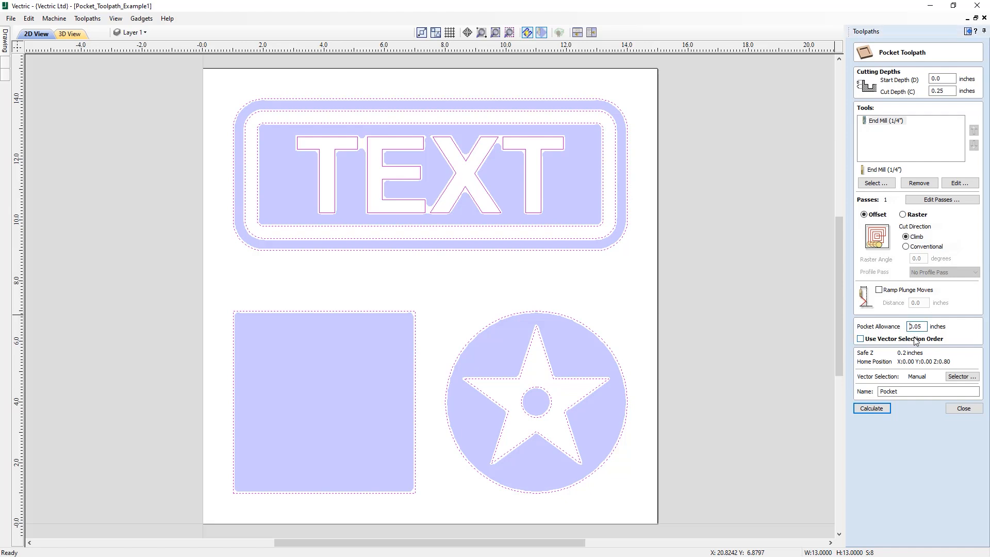
{"action": "type", "text": "-"}
{"action": "left_click", "coordinate": [871, 409]}
{"action": "scroll", "coordinate": [602, 376], "scroll_direction": "up", "scroll_amount": 3}
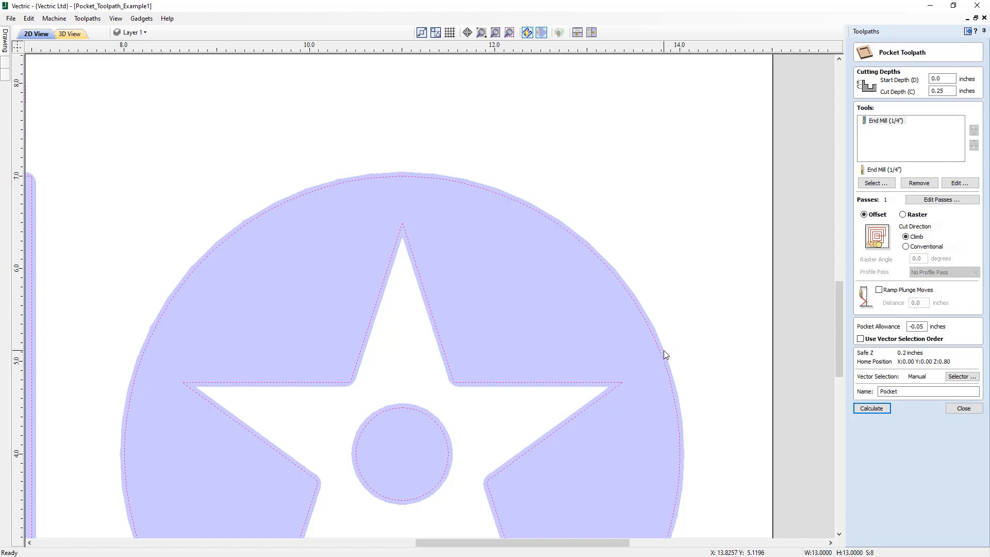
{"action": "scroll", "coordinate": [663, 335], "scroll_direction": "down", "scroll_amount": 3}
{"action": "scroll", "coordinate": [668, 333], "scroll_direction": "down", "scroll_amount": 2}
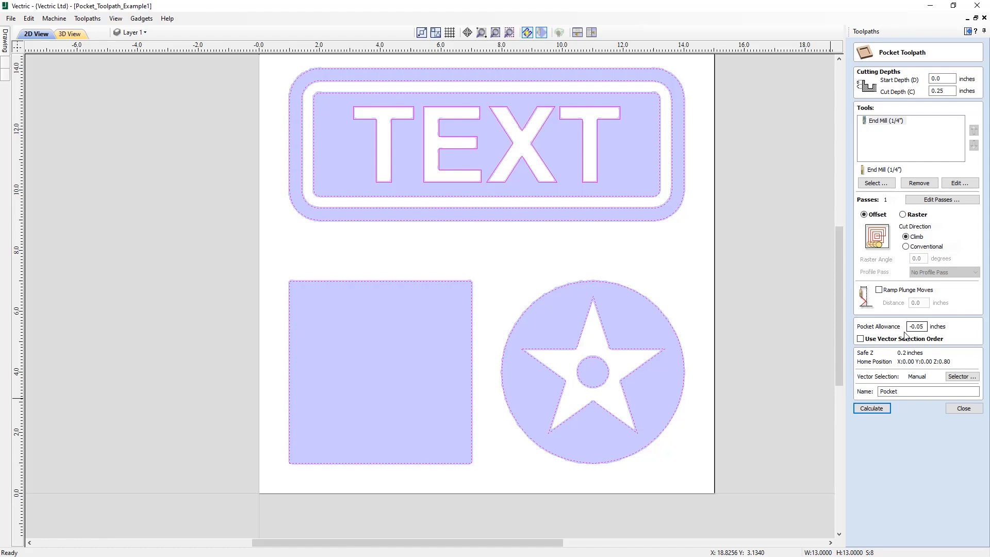
Close the pocket toolpath settings and close Pocket_Toolpath_Example1 without saving its changes
{"action": "left_click", "coordinate": [962, 411]}
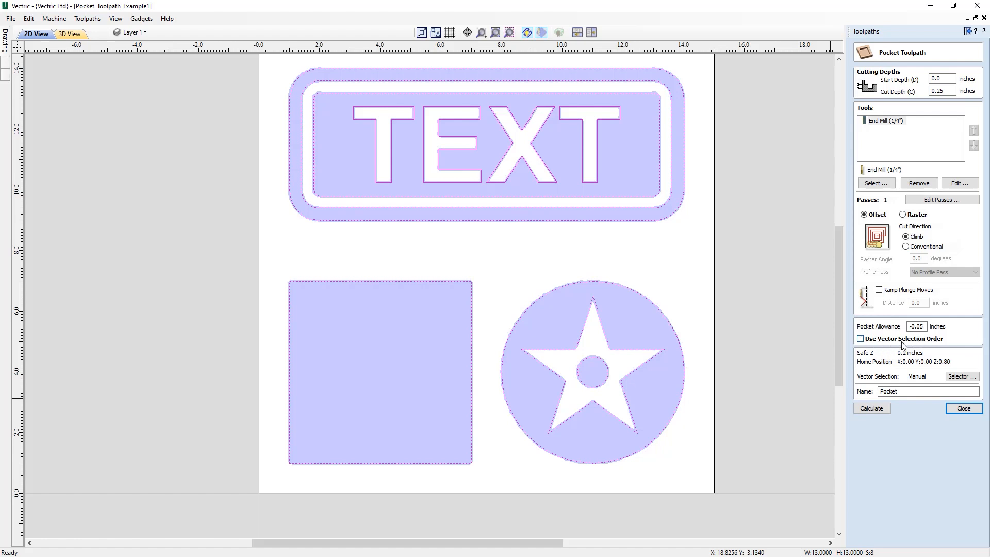
{"action": "left_click", "coordinate": [964, 409]}
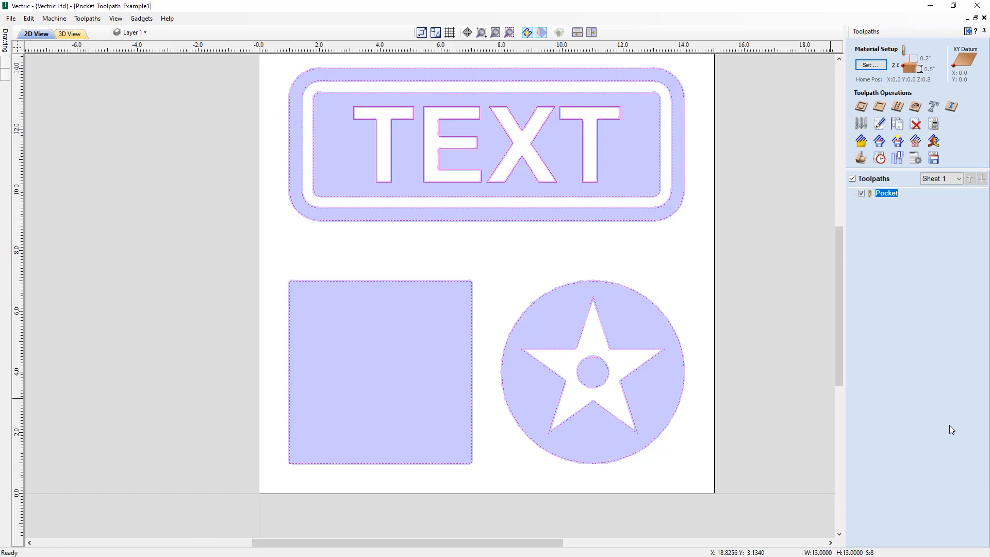
{"action": "left_click", "coordinate": [10, 18]}
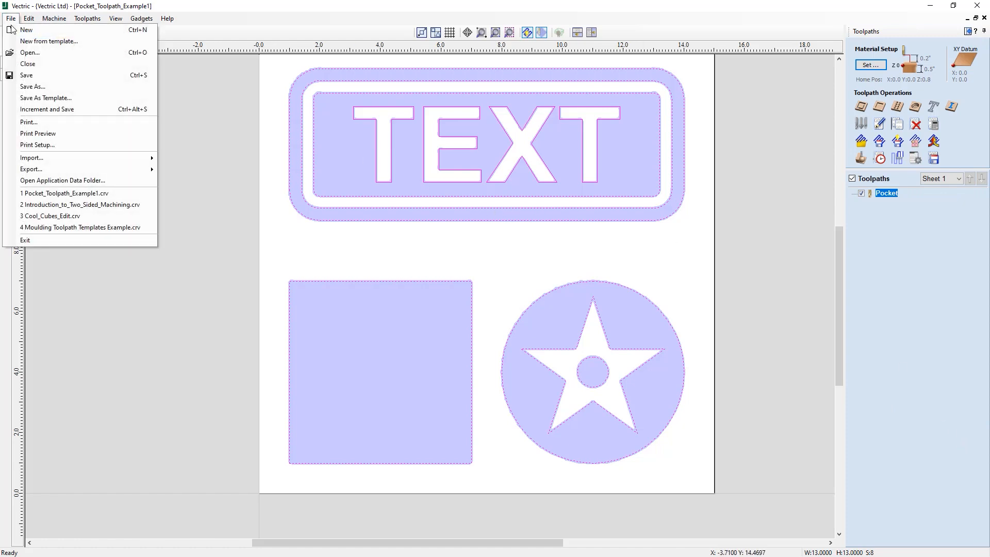
{"action": "left_click", "coordinate": [21, 67]}
{"action": "left_click", "coordinate": [492, 308]}
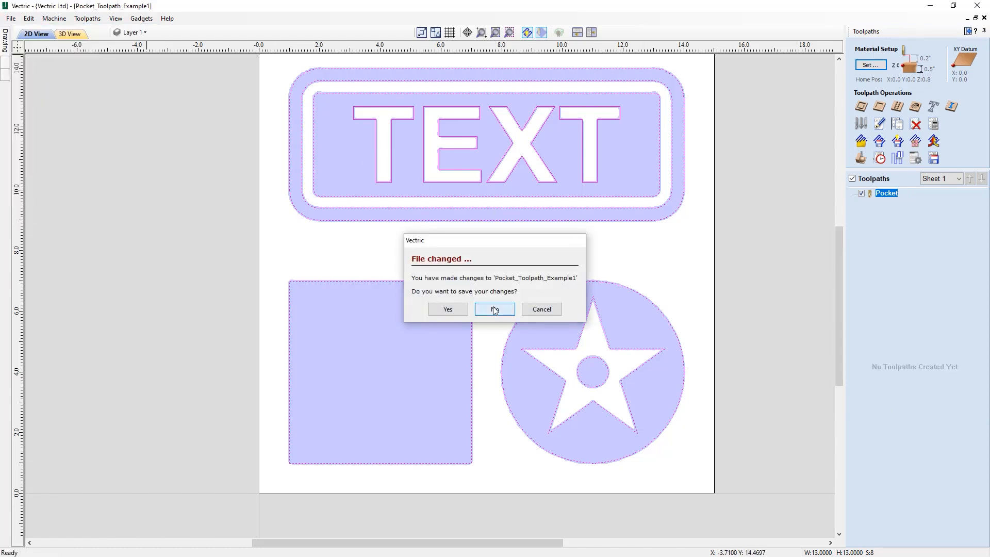
Open the existing file Pocket_Toolpath_Example3.crv and switch to the toolpath layout
{"action": "left_click", "coordinate": [56, 139]}
{"action": "left_click", "coordinate": [454, 244]}
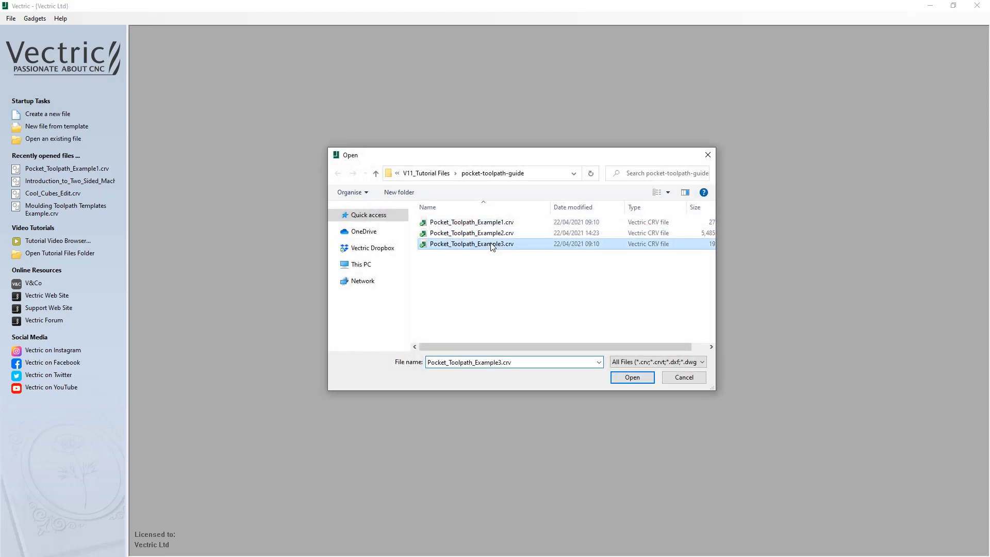
{"action": "left_click", "coordinate": [627, 377]}
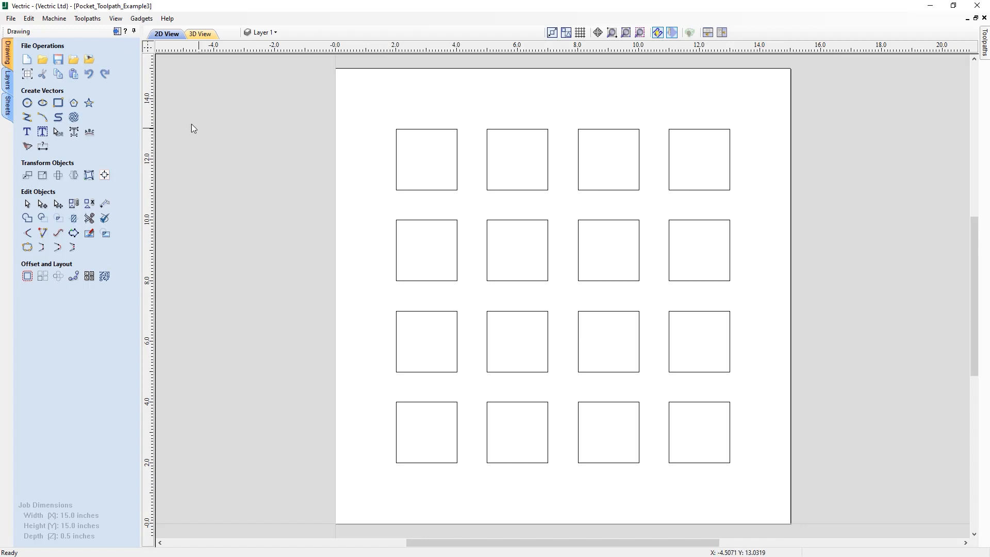
{"action": "key", "text": "F10"}
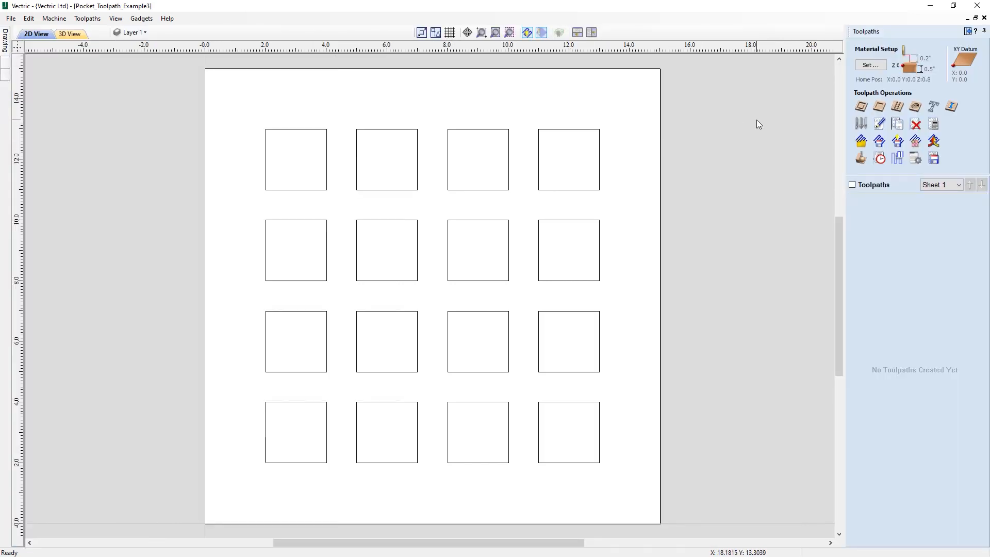
Calculate a 0.25-inch-deep offset pocket toolpath for all sixteen squares with the 1/4-inch end mill
{"action": "left_click", "coordinate": [879, 107]}
{"action": "left_click_drag", "start_coordinate": [231, 87], "coordinate": [670, 479]}
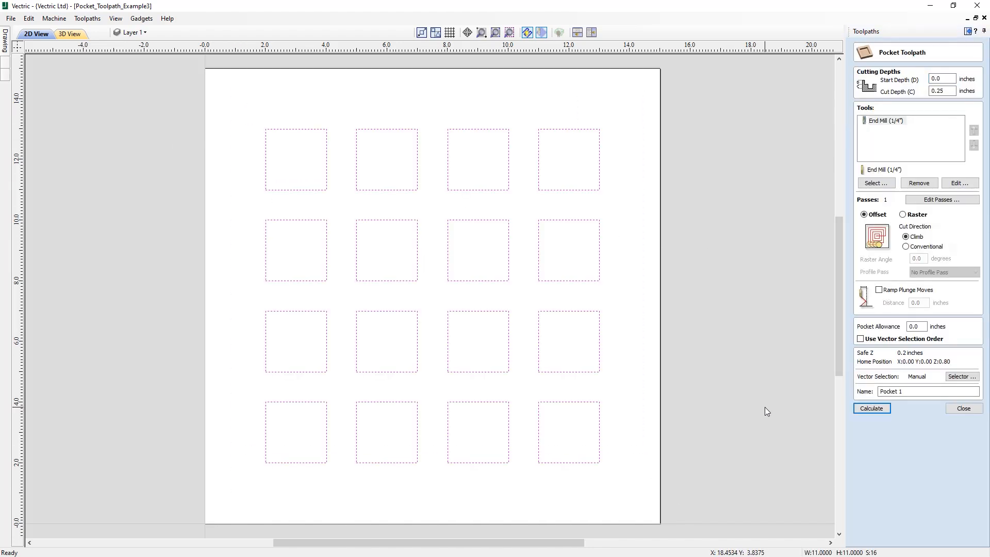
{"action": "left_click", "coordinate": [872, 408]}
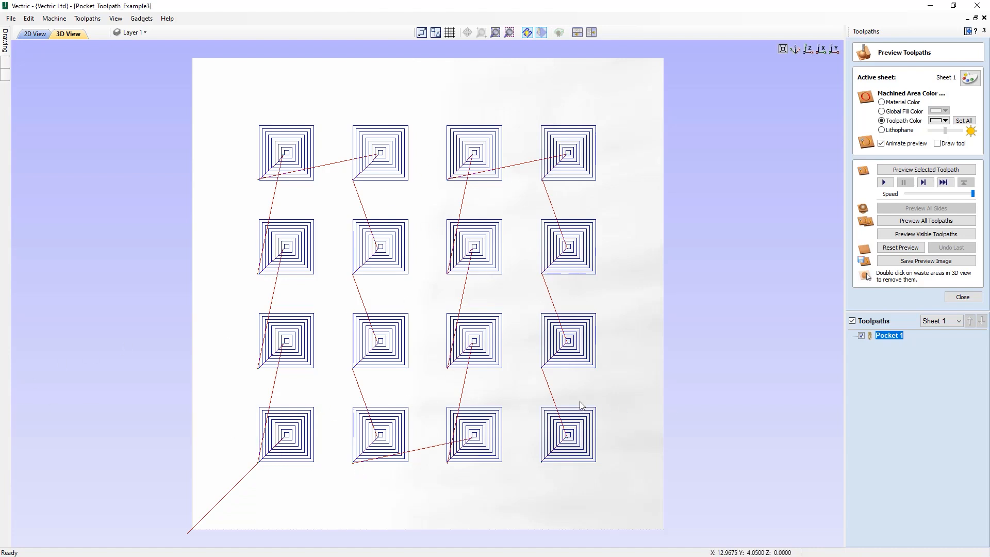
Reopen Pocket 1 for editing, tile the 2D and 3D views side by side, and deselect all the squares
{"action": "double_click", "coordinate": [891, 336]}
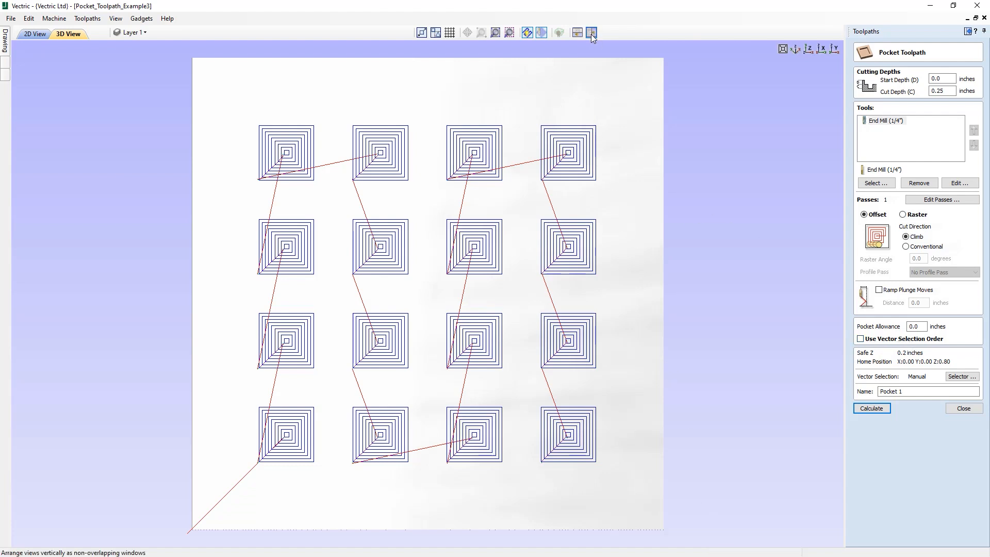
{"action": "key", "text": "F4"}
{"action": "left_click", "coordinate": [380, 270]}
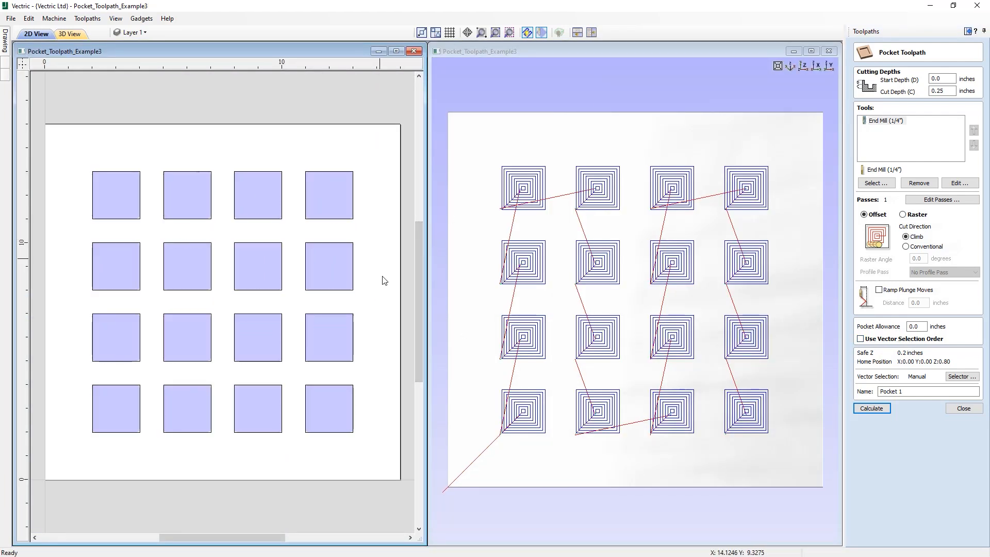
Enable vector selection order and select the squares of the lowest row left to right, followed by the second row right to left
{"action": "left_click", "coordinate": [860, 339]}
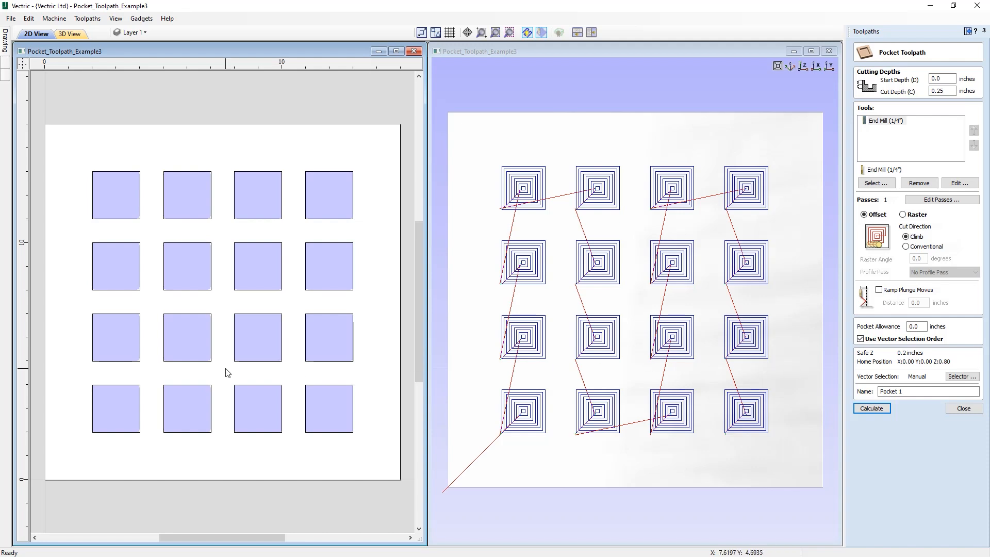
{"action": "left_click", "coordinate": [140, 394]}
{"action": "left_click", "coordinate": [195, 385], "text": "shift"}
{"action": "left_click", "coordinate": [256, 386], "text": "shift"}
{"action": "left_click", "coordinate": [327, 385], "text": "shift"}
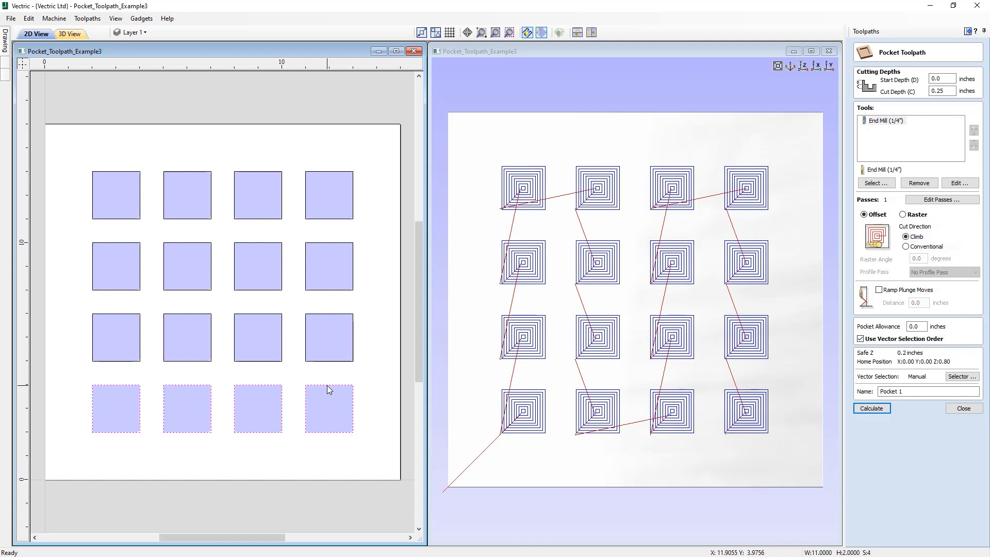
{"action": "left_click", "coordinate": [328, 361], "text": "shift"}
{"action": "left_click", "coordinate": [257, 361], "text": "shift"}
{"action": "left_click", "coordinate": [201, 362], "text": "shift"}
{"action": "left_click", "coordinate": [130, 363], "text": "shift"}
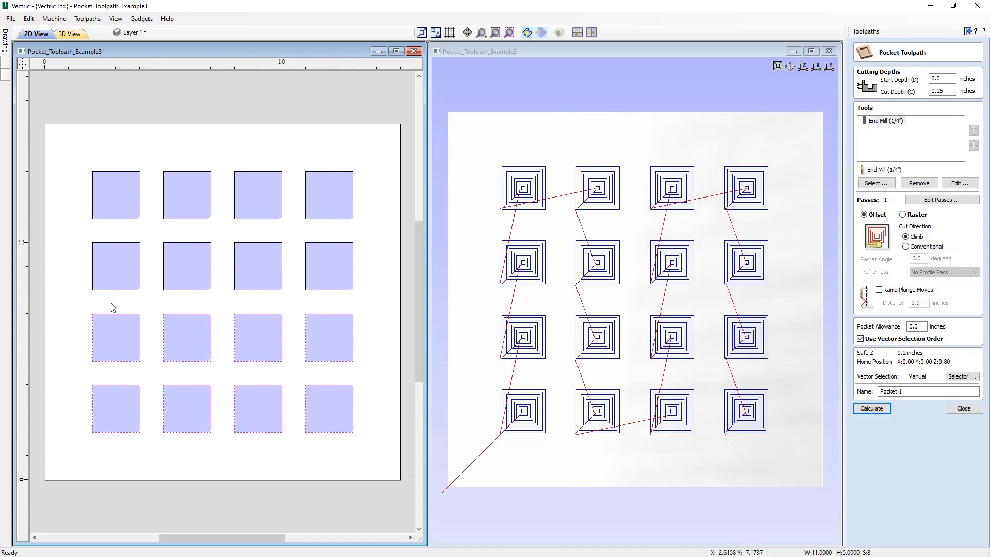
Add the third row's squares left to right and the uppermost row's right to left to the selection, and recalculate the pocket
{"action": "left_click", "coordinate": [125, 292], "text": "shift"}
{"action": "left_click", "coordinate": [175, 292], "text": "shift"}
{"action": "left_click", "coordinate": [249, 292], "text": "shift"}
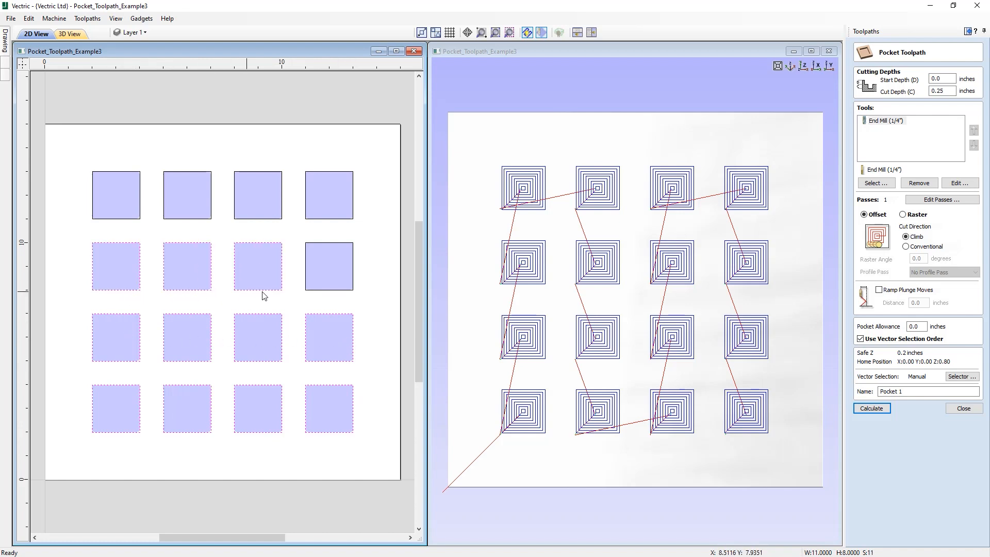
{"action": "left_click", "coordinate": [312, 291], "text": "shift"}
{"action": "left_click", "coordinate": [333, 218], "text": "shift"}
{"action": "left_click", "coordinate": [263, 220], "text": "shift"}
{"action": "left_click", "coordinate": [206, 220], "text": "shift"}
{"action": "left_click", "coordinate": [139, 220], "text": "shift"}
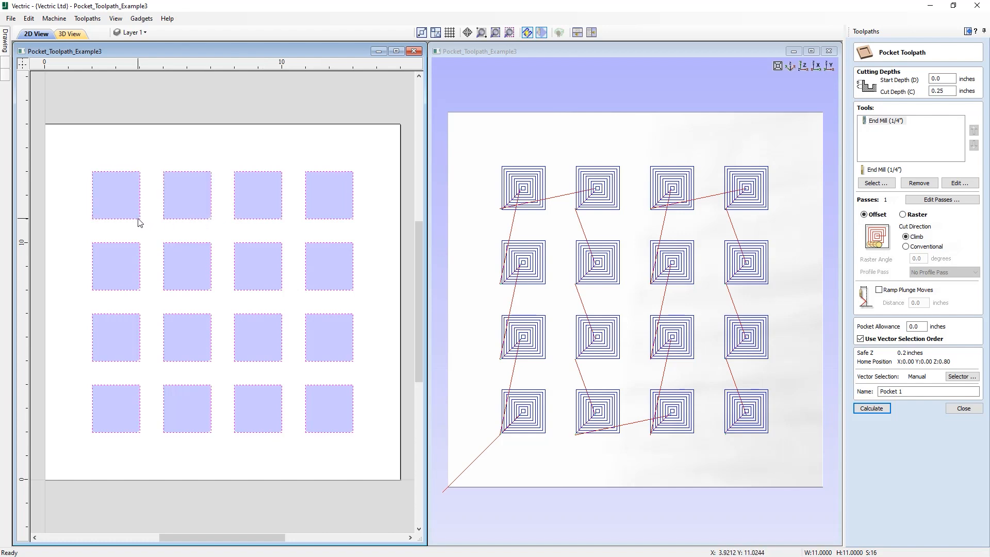
{"action": "left_click", "coordinate": [875, 410]}
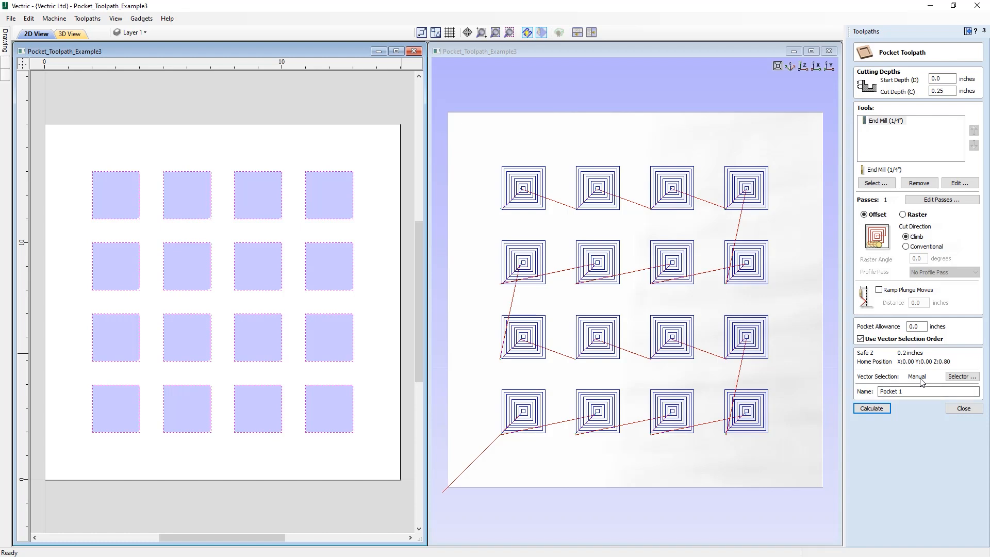
Review the vector type, layer and toolpath association filters in the Vector Selector and close it
{"action": "left_click", "coordinate": [956, 377]}
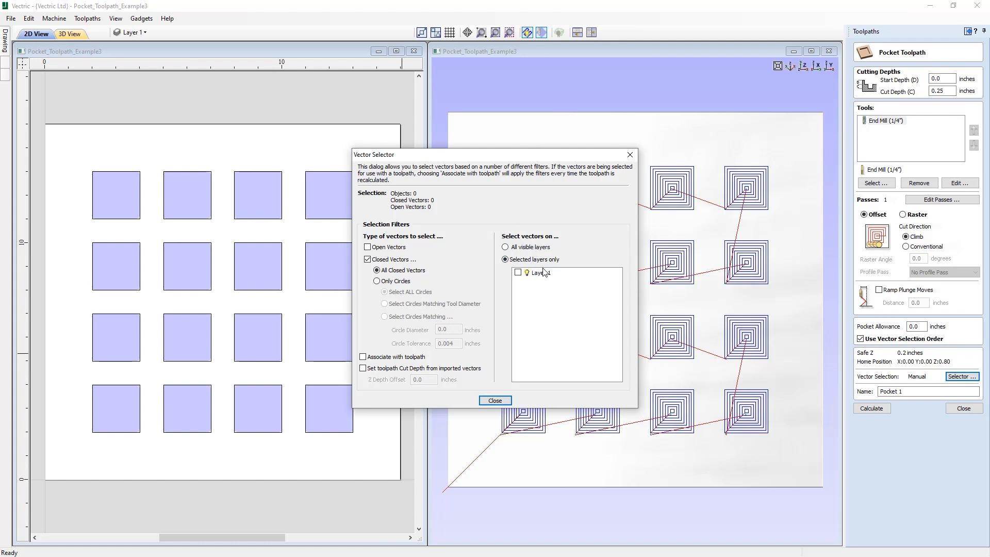
{"action": "left_click", "coordinate": [495, 401]}
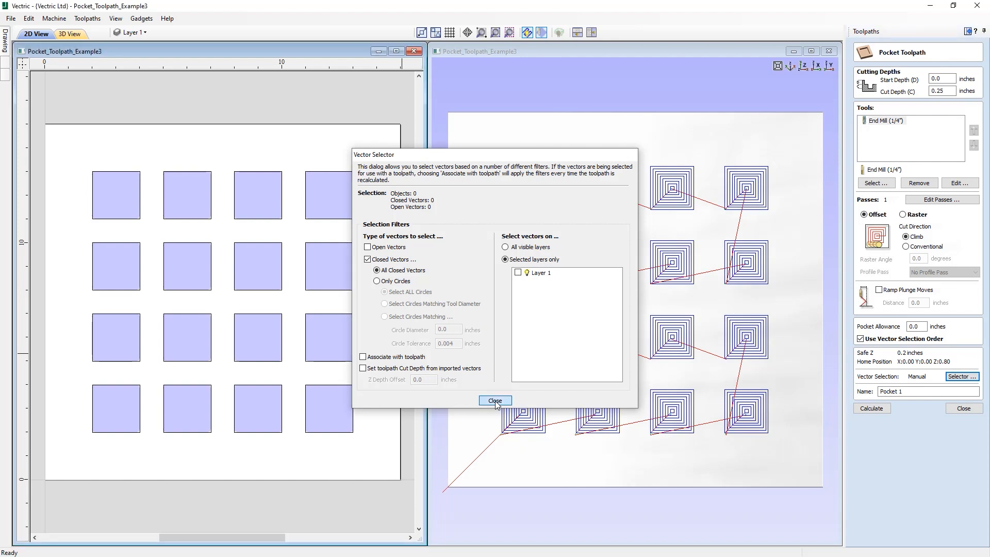